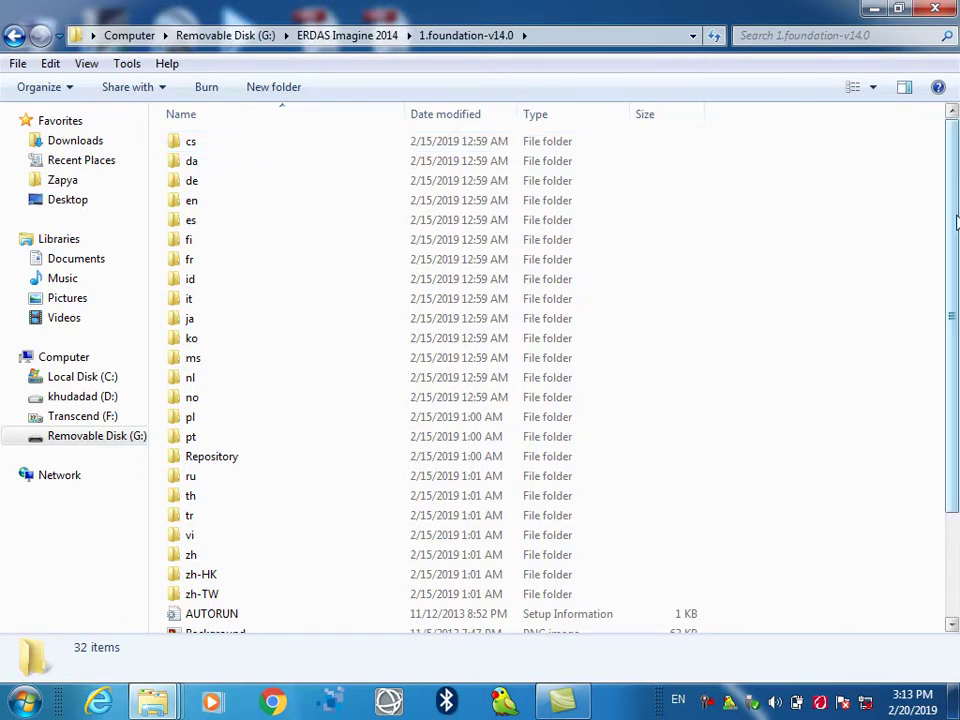
Launch the Setup application in the 1.foundation-v14.0 folder
left_click_drag(951, 266, 951, 364)
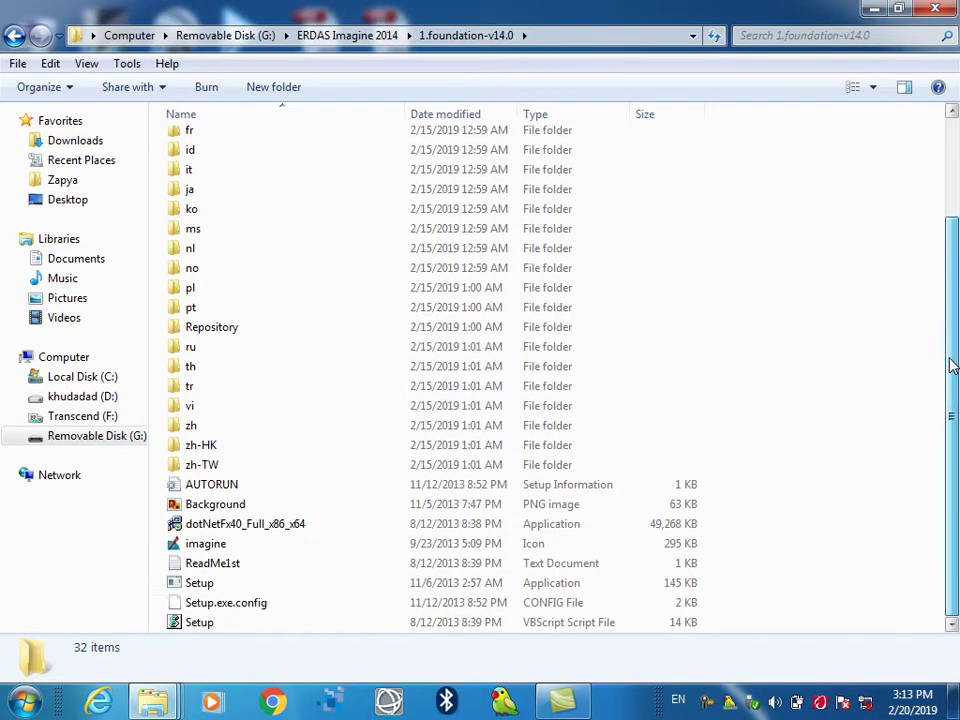
left_click(258, 530)
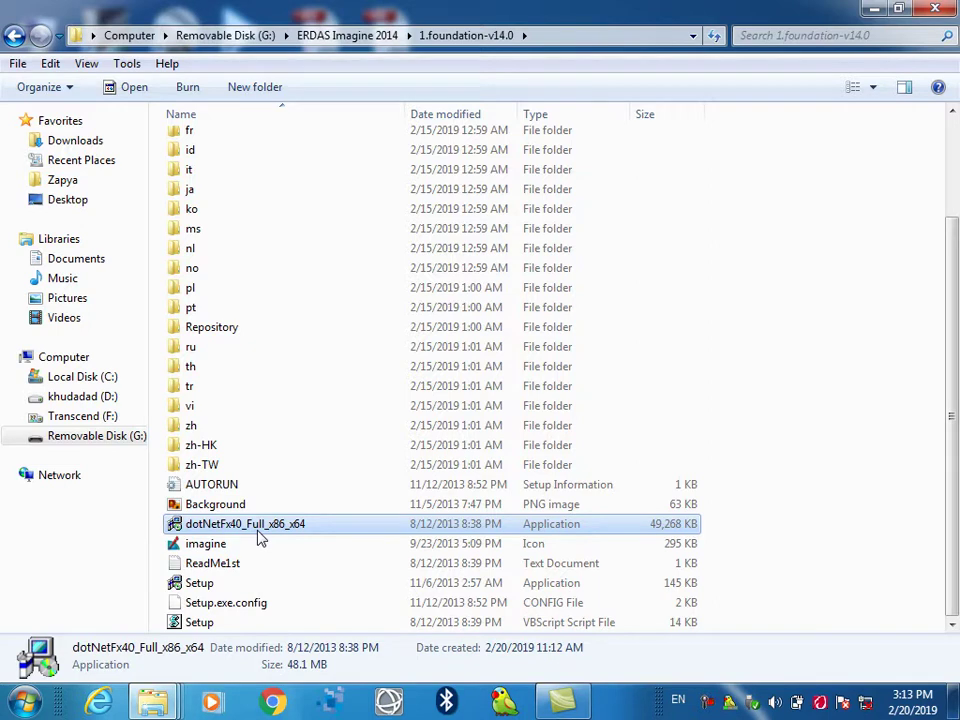
double_click(249, 588)
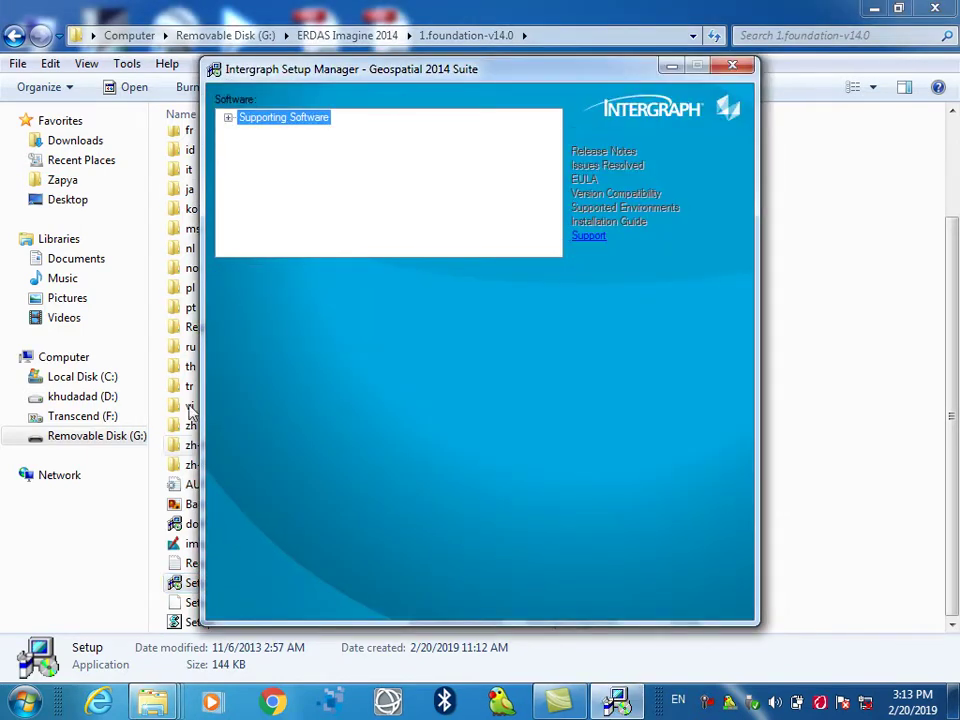
Start the installation of ERDAS Foundation 2014 from Supporting Software and install the required Intergraph Licensing
left_click(229, 118)
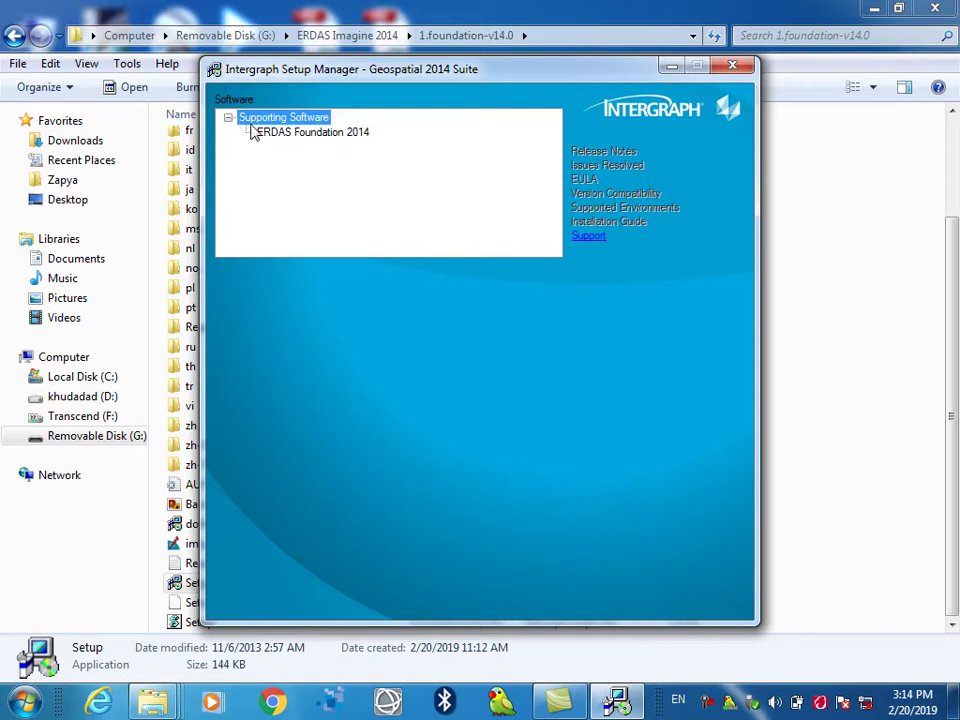
mouse_move(298, 137)
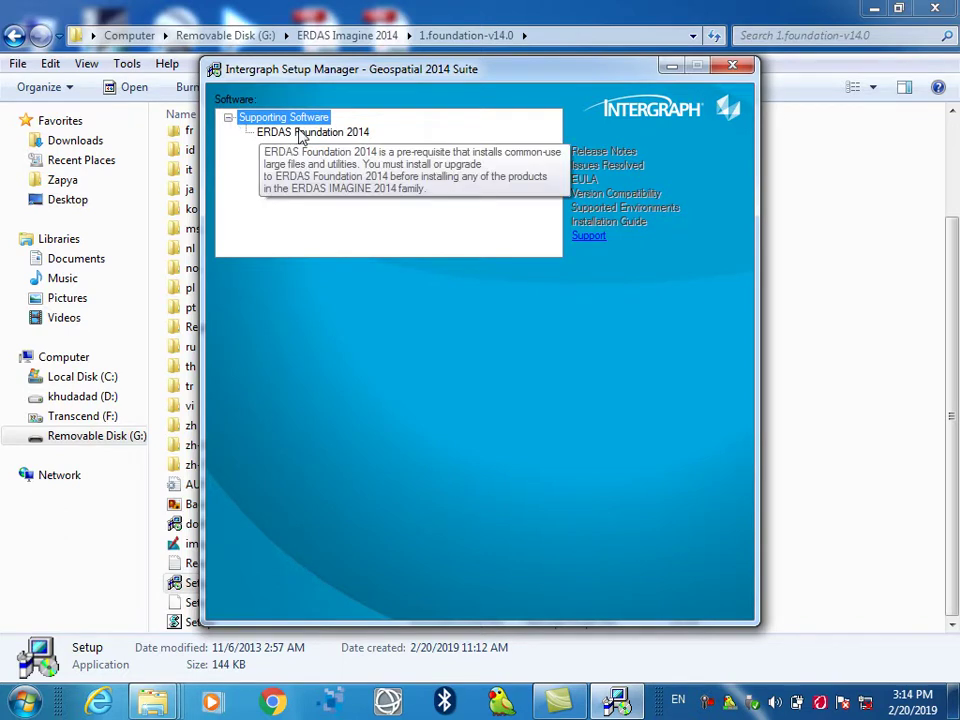
left_click(302, 134)
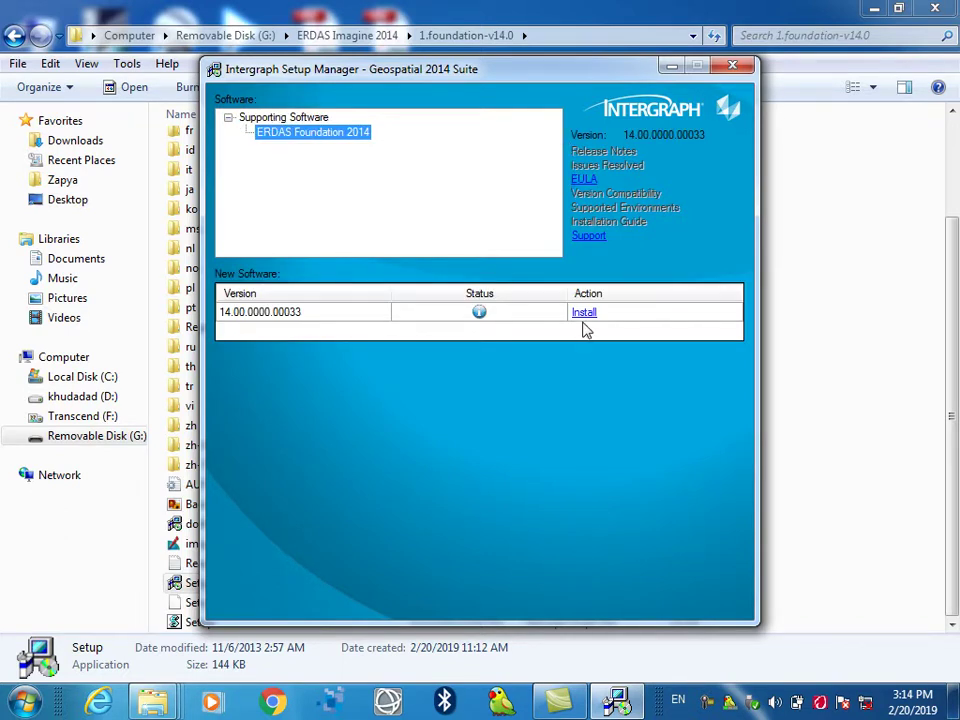
left_click(584, 316)
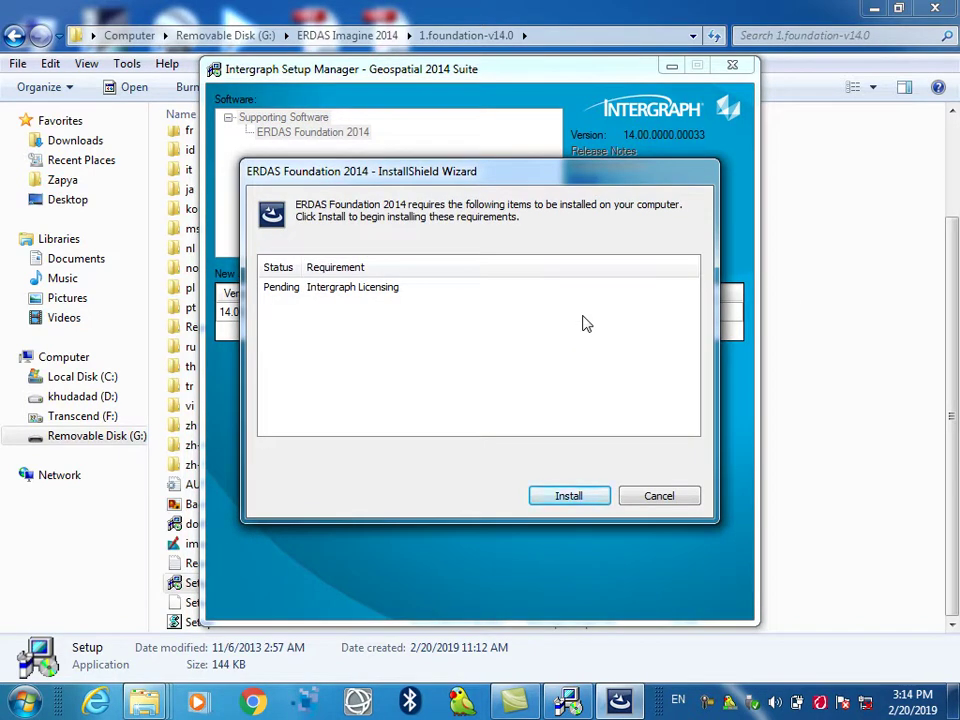
left_click(570, 496)
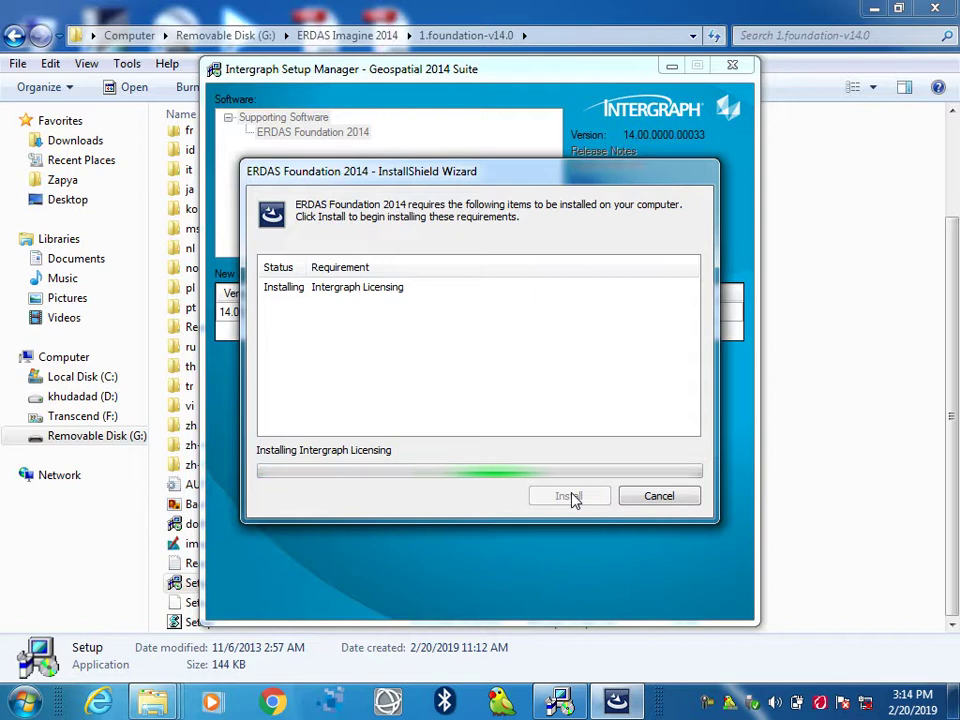
left_click(706, 704)
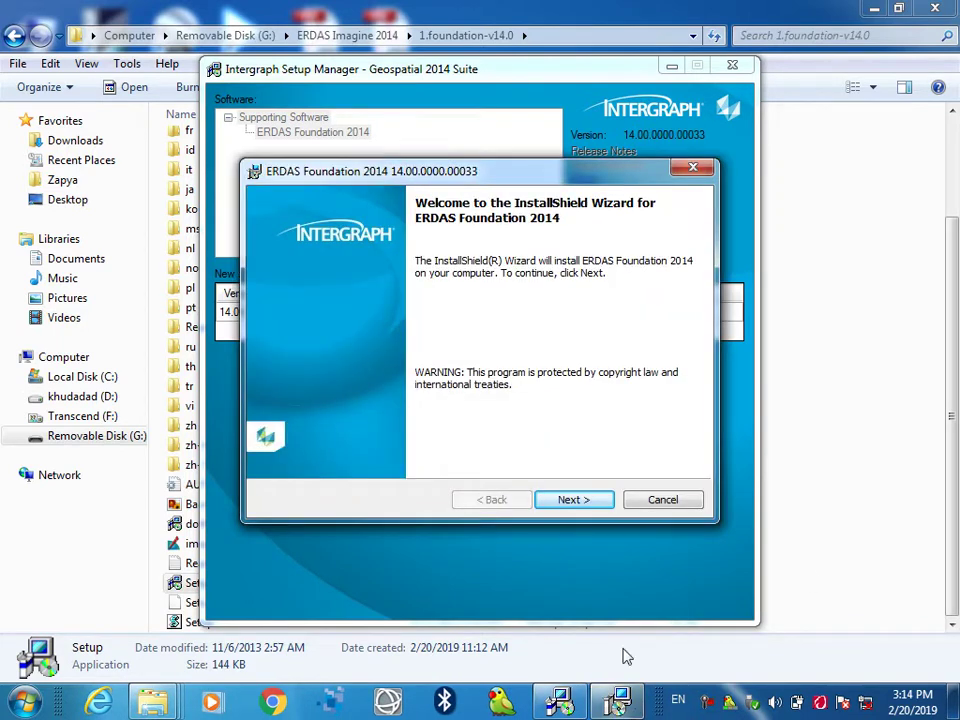
Accept the license agreement and install ERDAS Foundation 2014 with the Large Datums feature in the default destination folder
left_click(572, 499)
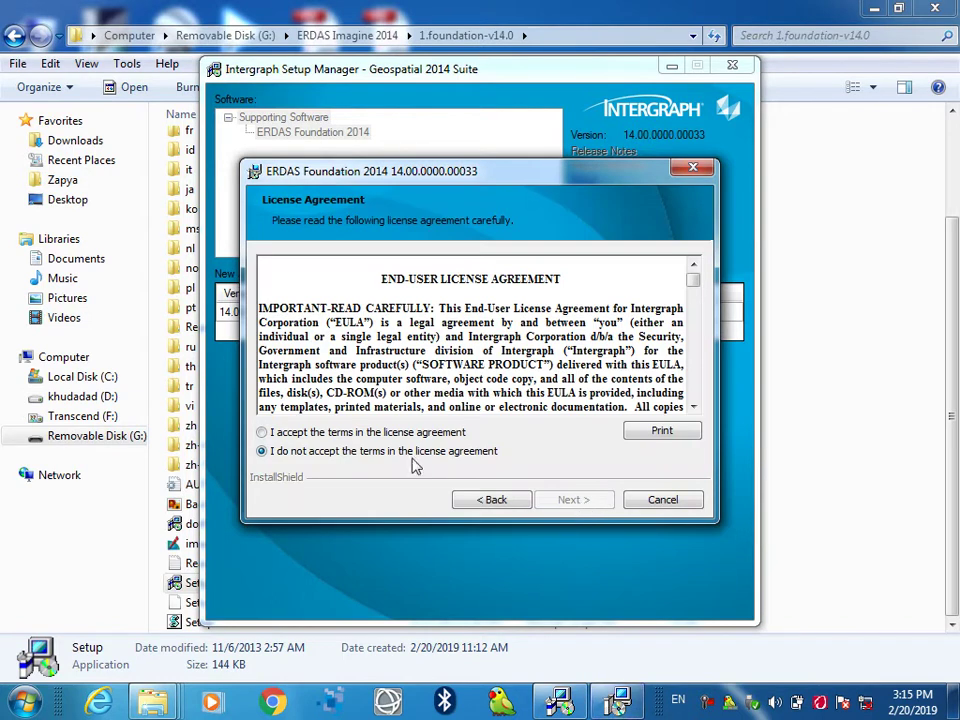
left_click(382, 437)
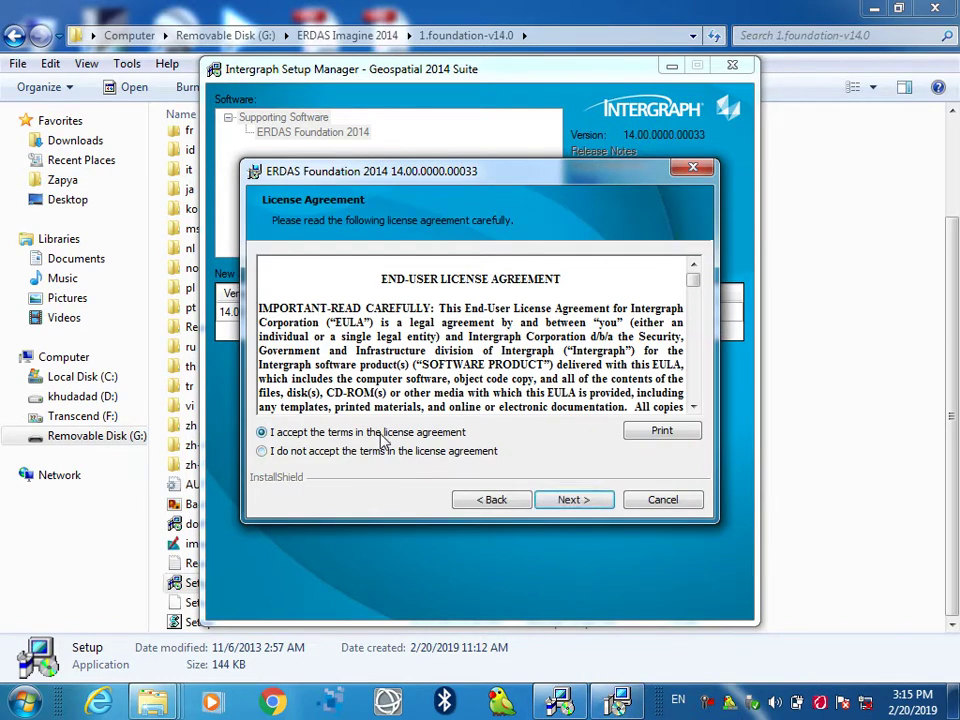
left_click(565, 503)
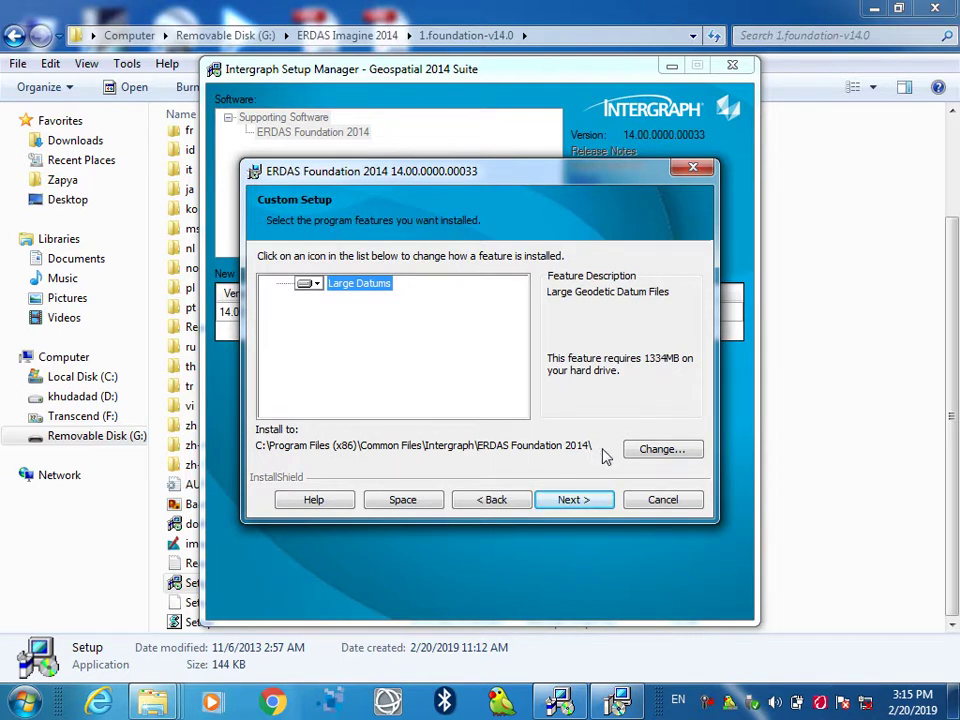
left_click(568, 501)
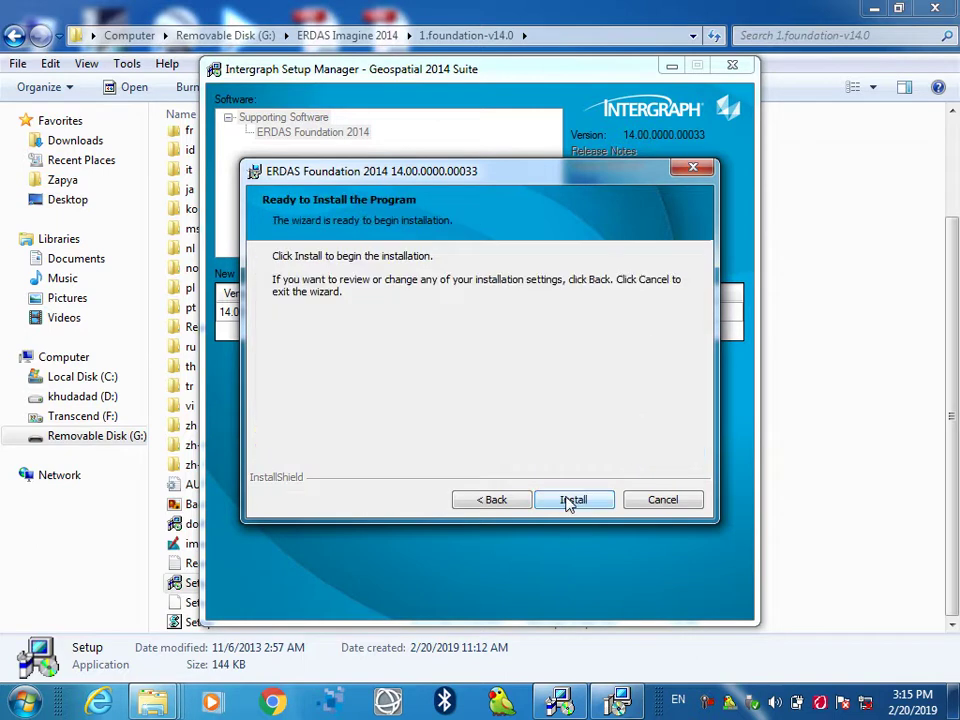
left_click(568, 502)
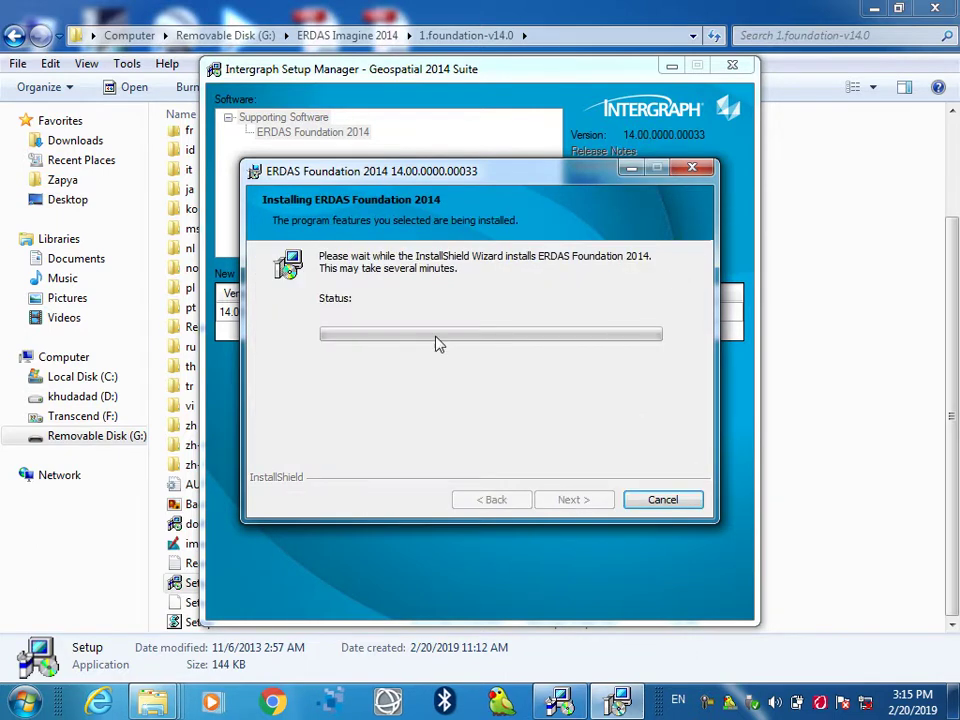
left_click(708, 702)
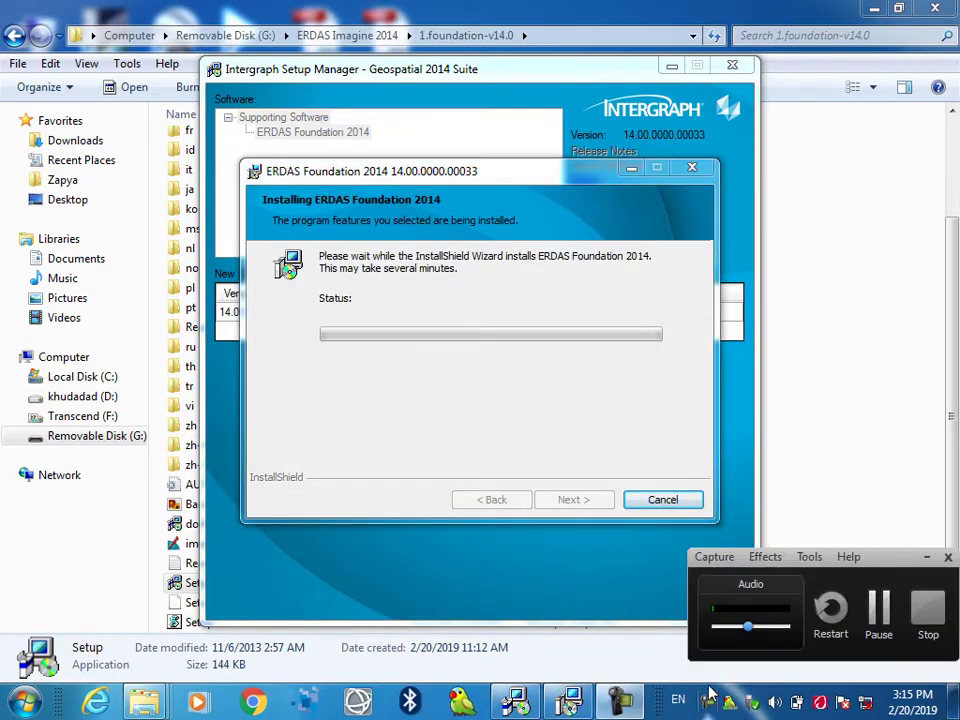
left_click(870, 632)
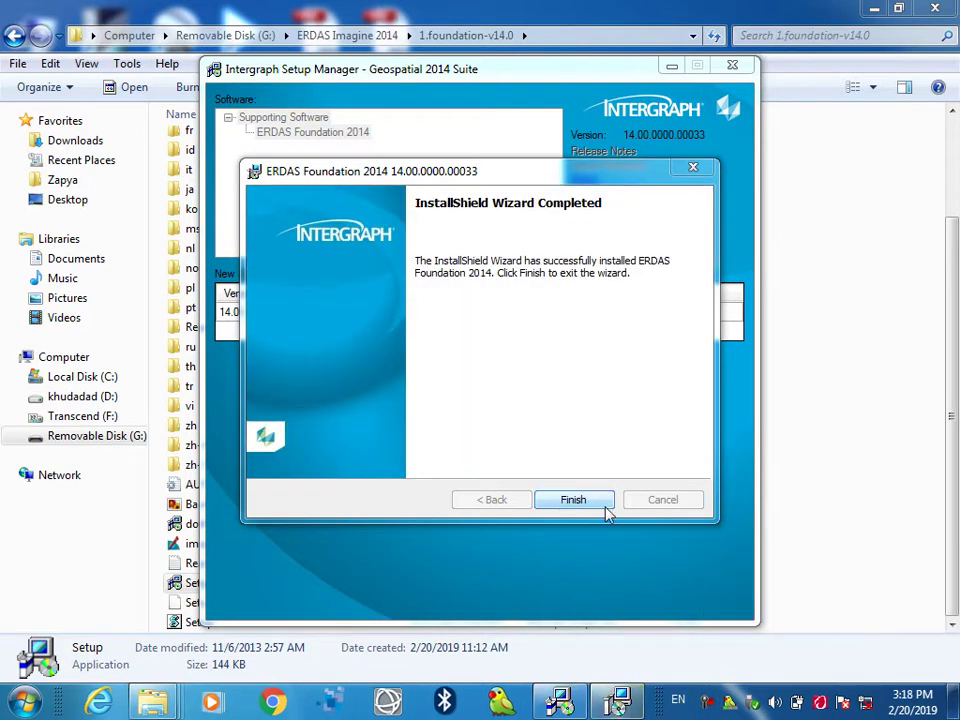
left_click(574, 500)
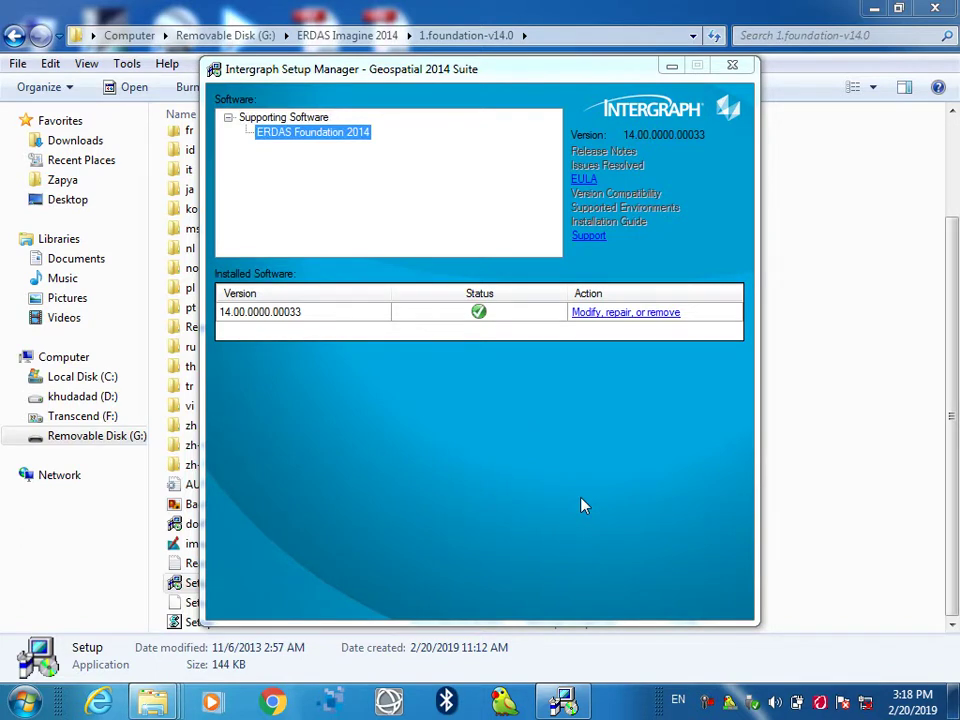
Run the Modify maintenance option on ERDAS Foundation 2014 with the Large Datums feature kept, and close the setup manager
left_click(597, 313)
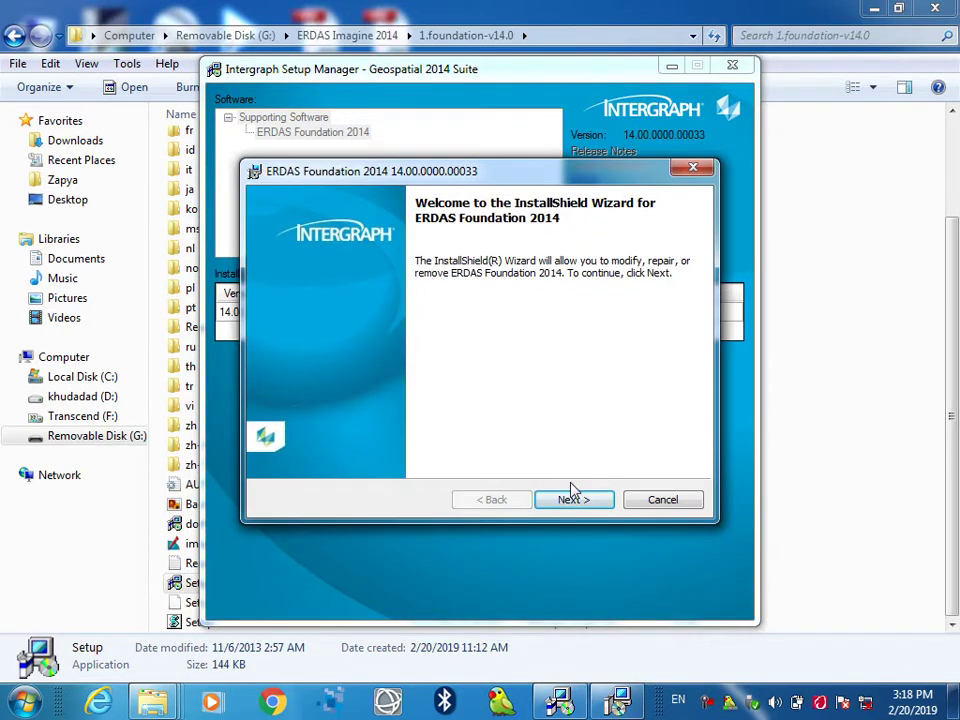
left_click(572, 501)
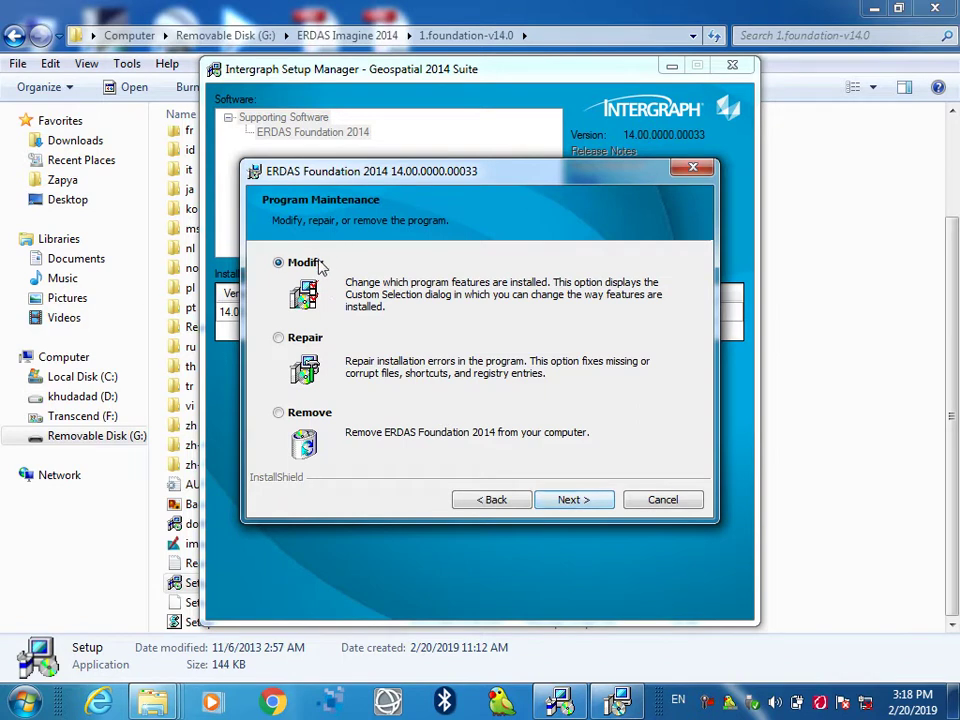
left_click(567, 502)
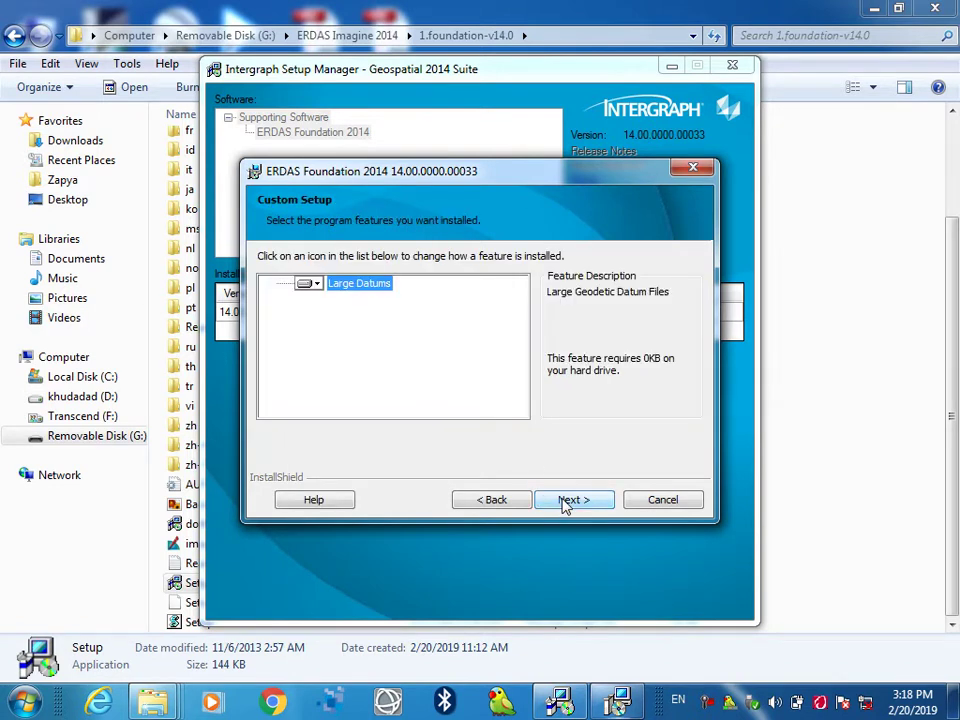
left_click(565, 503)
left_click(565, 503)
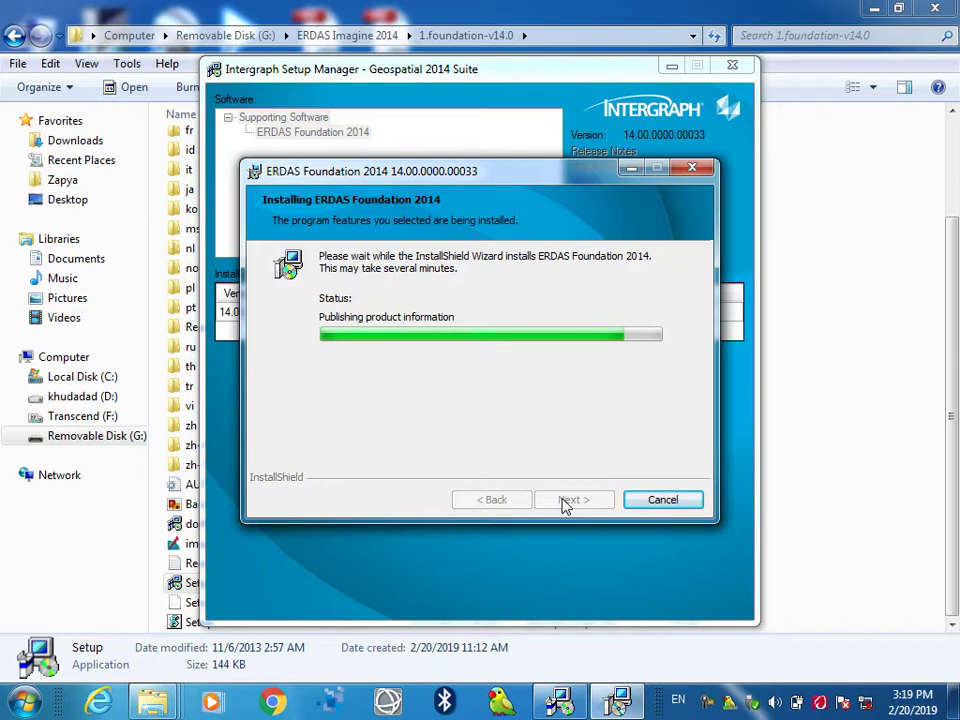
left_click(707, 706)
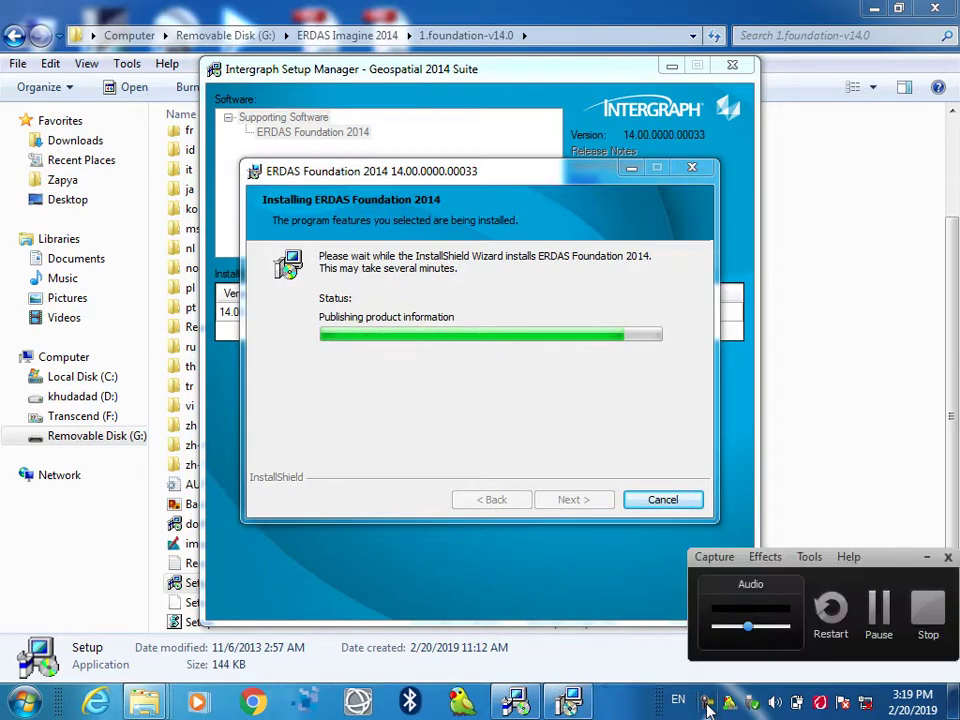
left_click(879, 608)
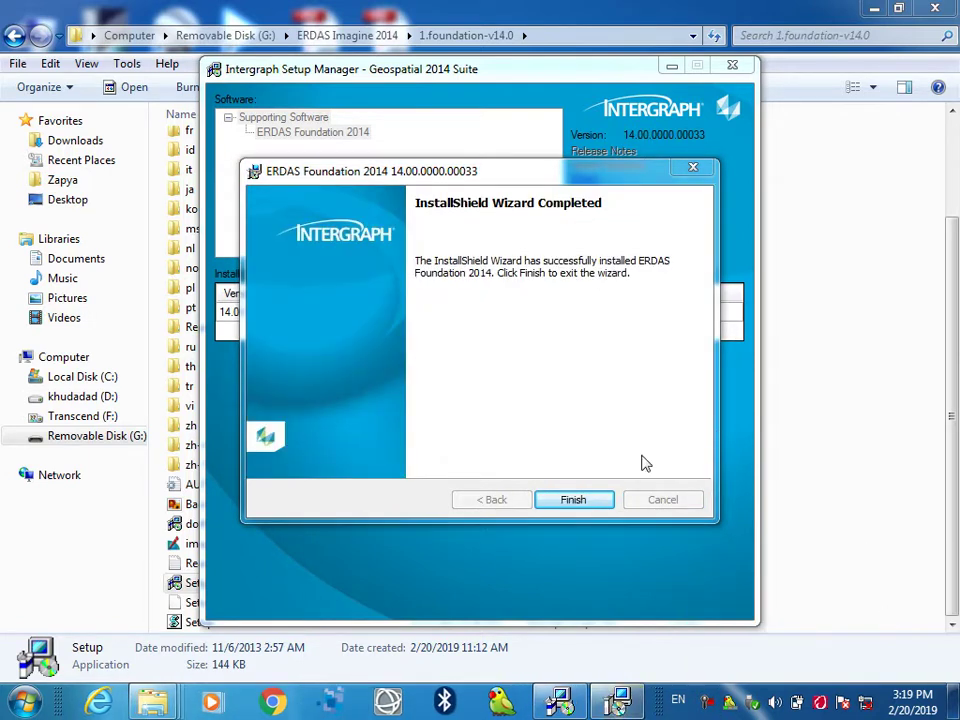
left_click(565, 503)
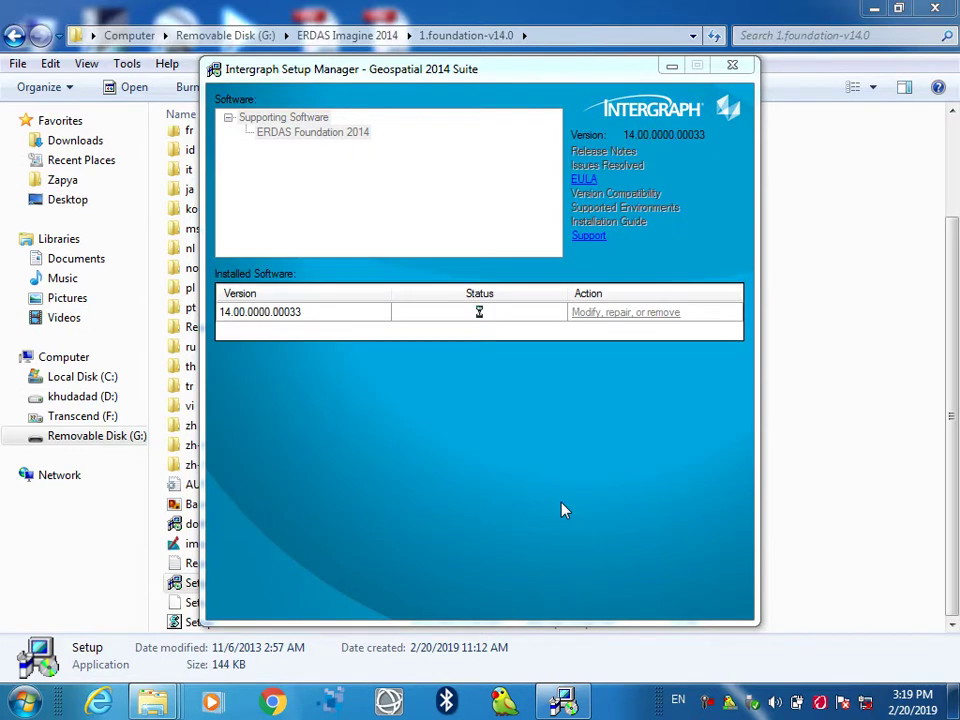
left_click(729, 68)
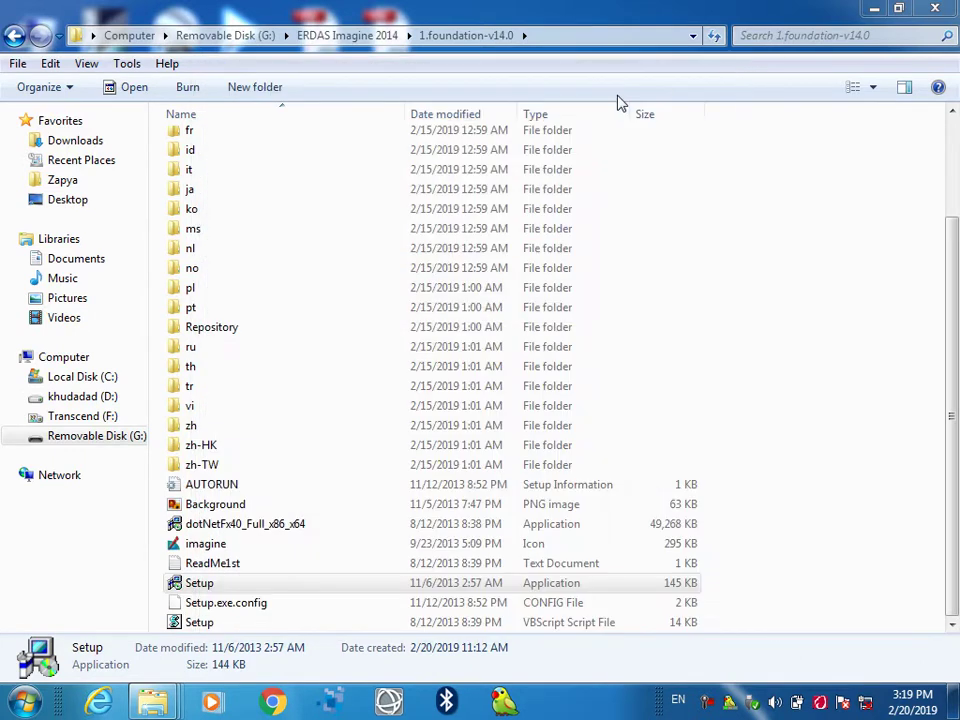
Launch the Setup application from the imagine-v14.0-win-x64 folder inside 2.imagine-v14.0
left_click(480, 134)
key("BackSpace")
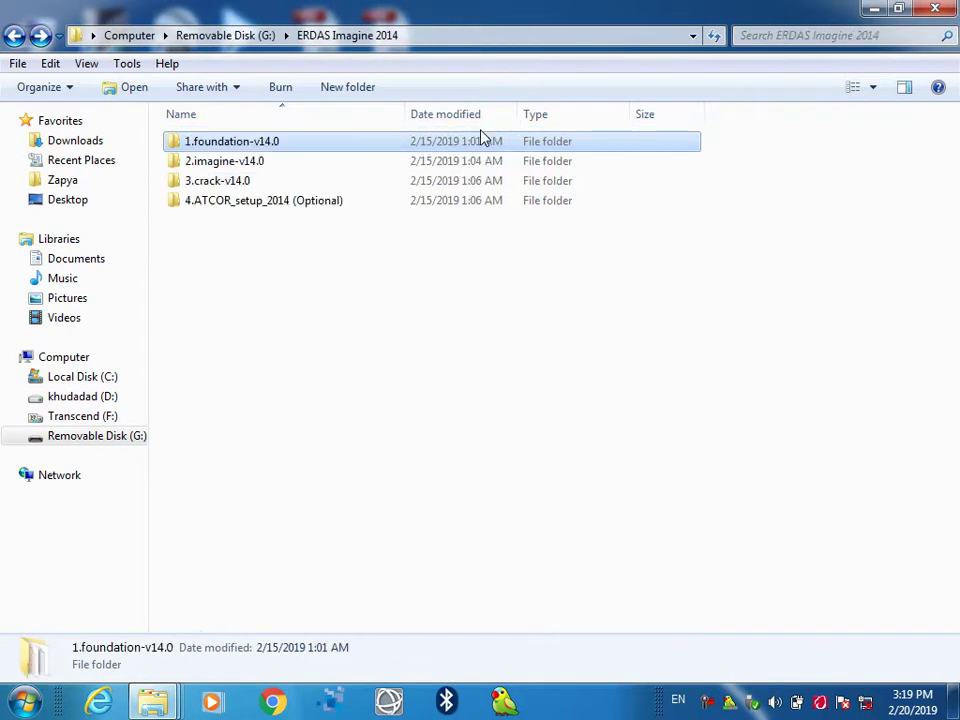
double_click(331, 163)
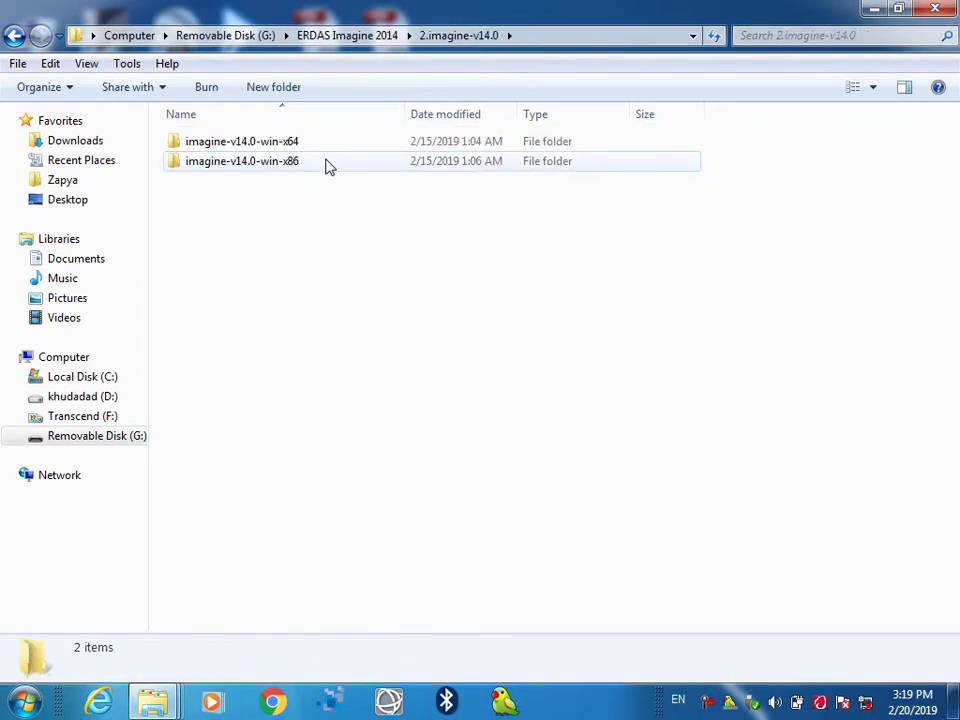
double_click(288, 145)
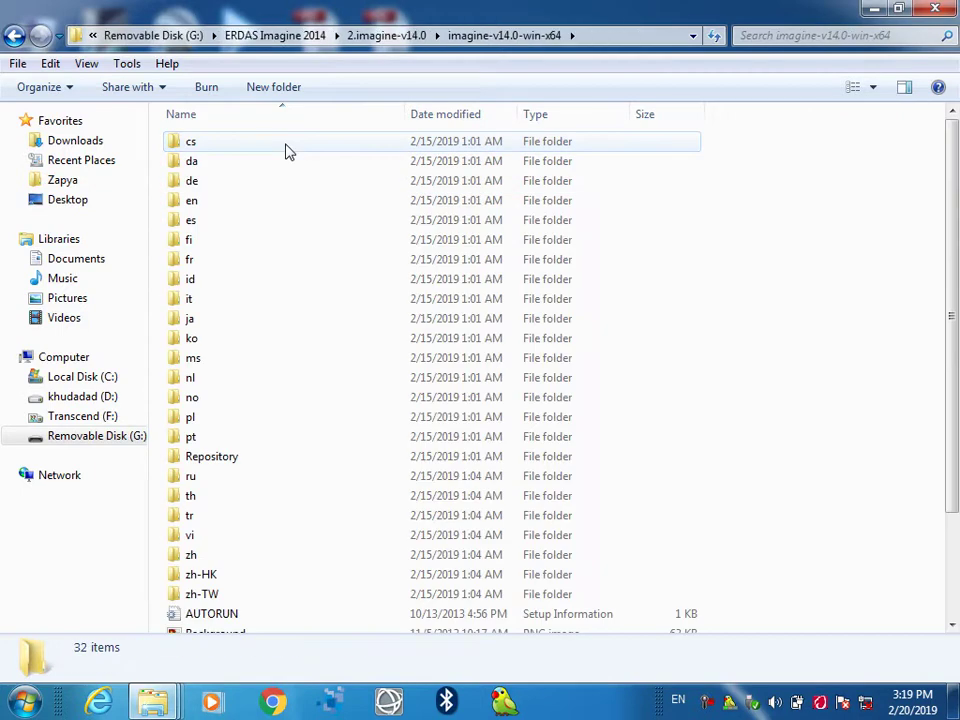
key("BackSpace")
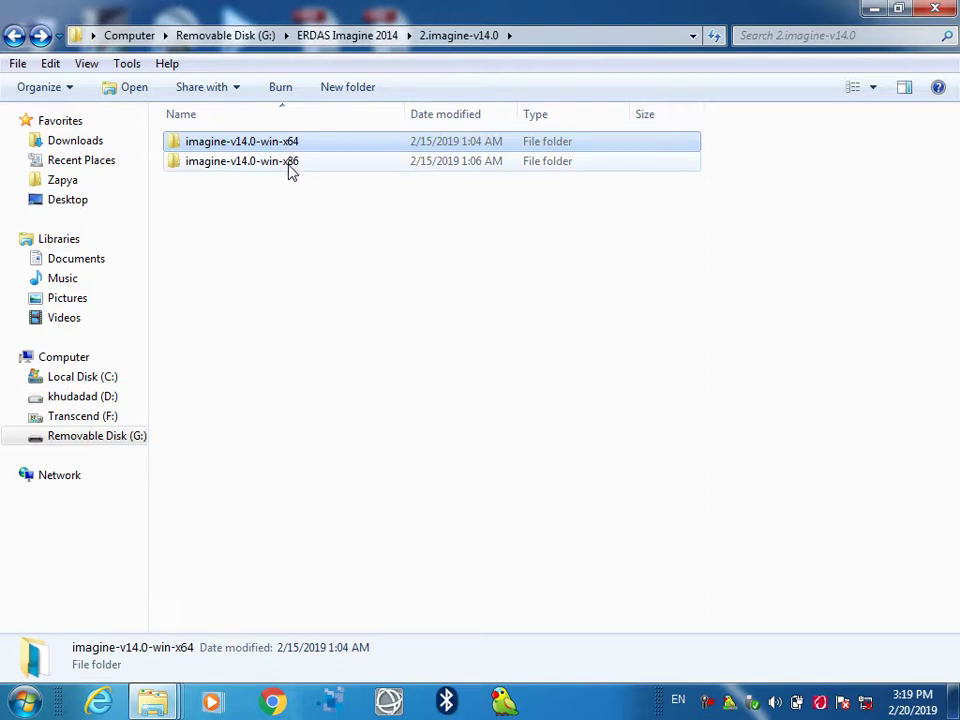
double_click(285, 144)
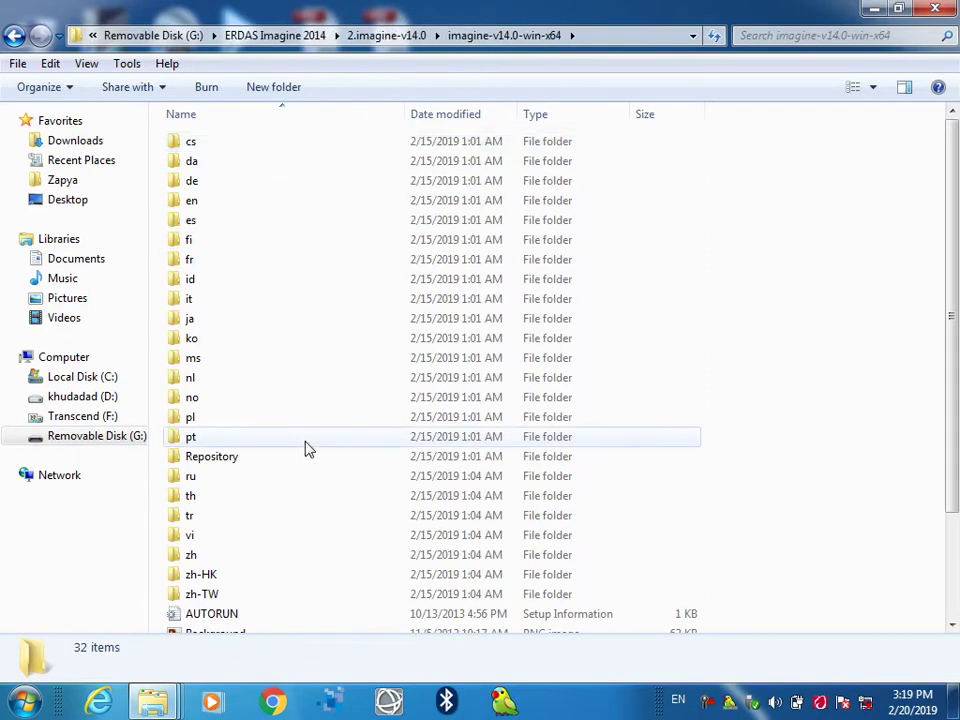
scroll(951, 364, "down", 3)
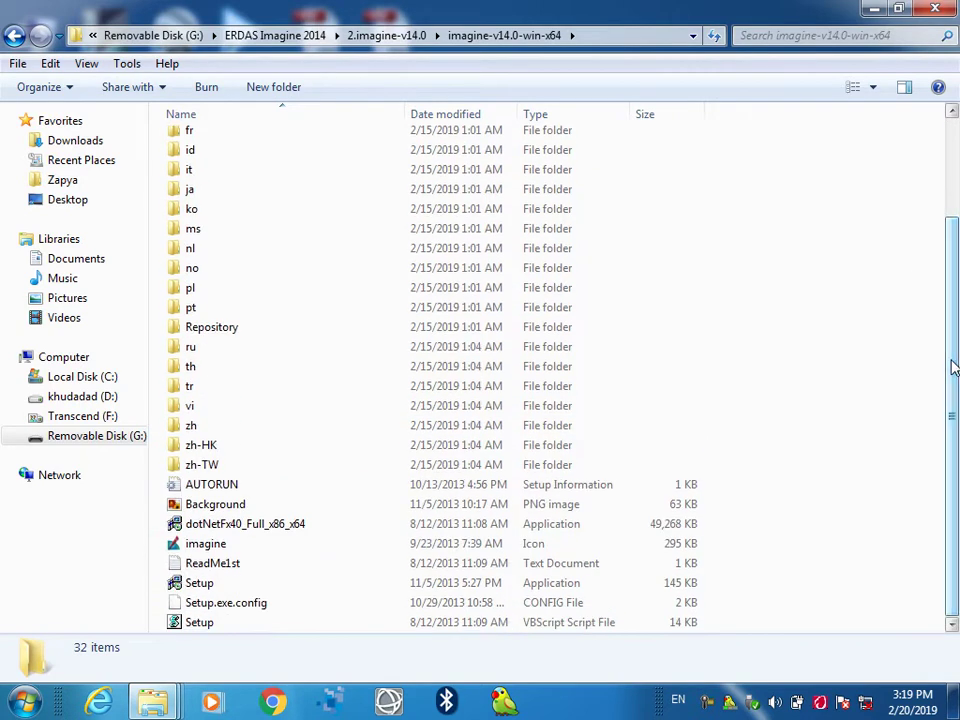
double_click(198, 586)
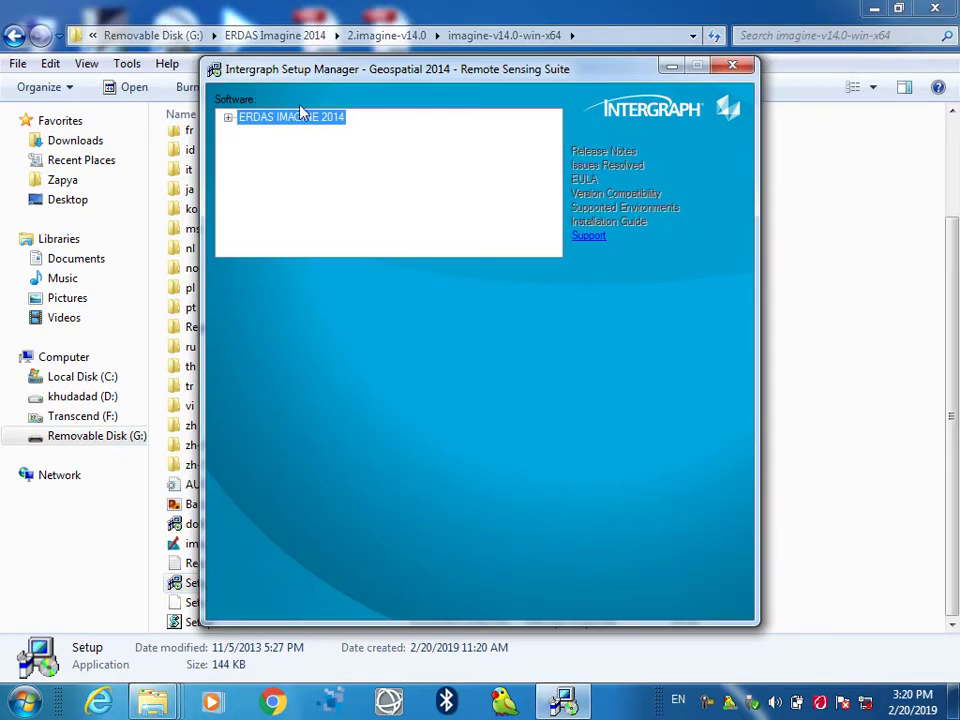
Start the installation of ERDAS IMAGINE 2014 (64-Bit) from the ERDAS IMAGINE 2014 software group
left_click(228, 118)
left_click(289, 133)
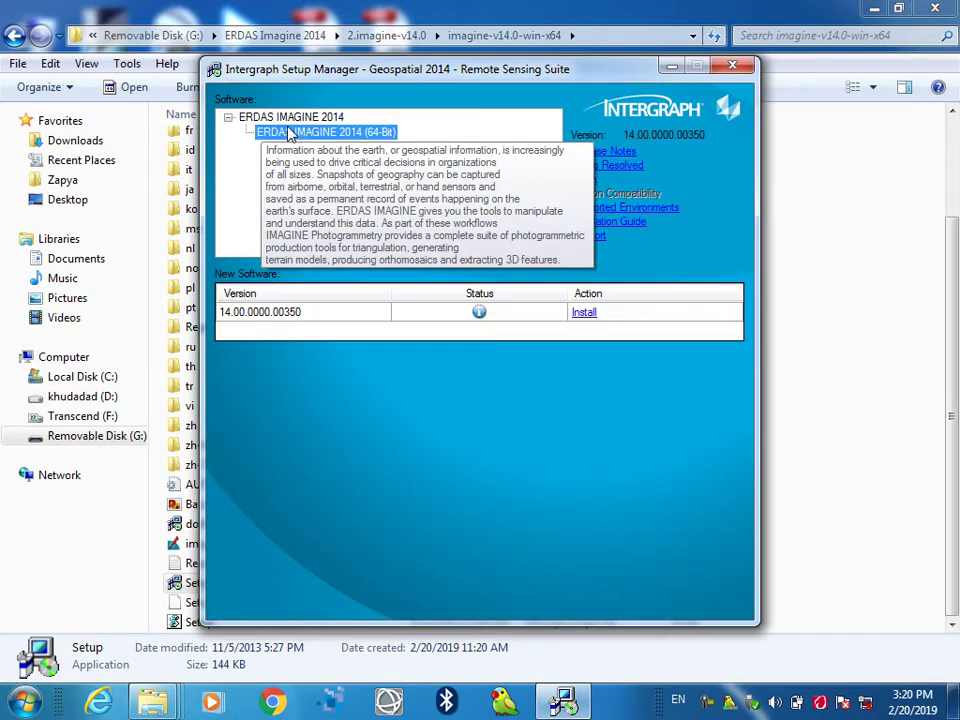
left_click(584, 314)
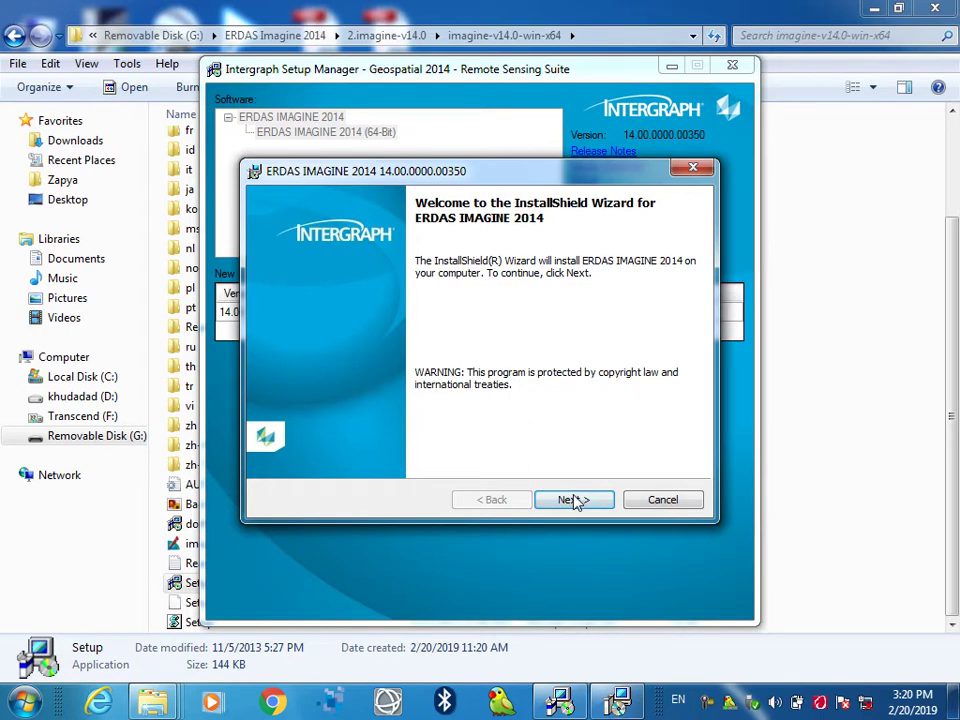
Accept the license agreement, install ERDAS IMAGINE 2014 with the default settings, and finish the wizard
left_click(574, 499)
left_click(420, 433)
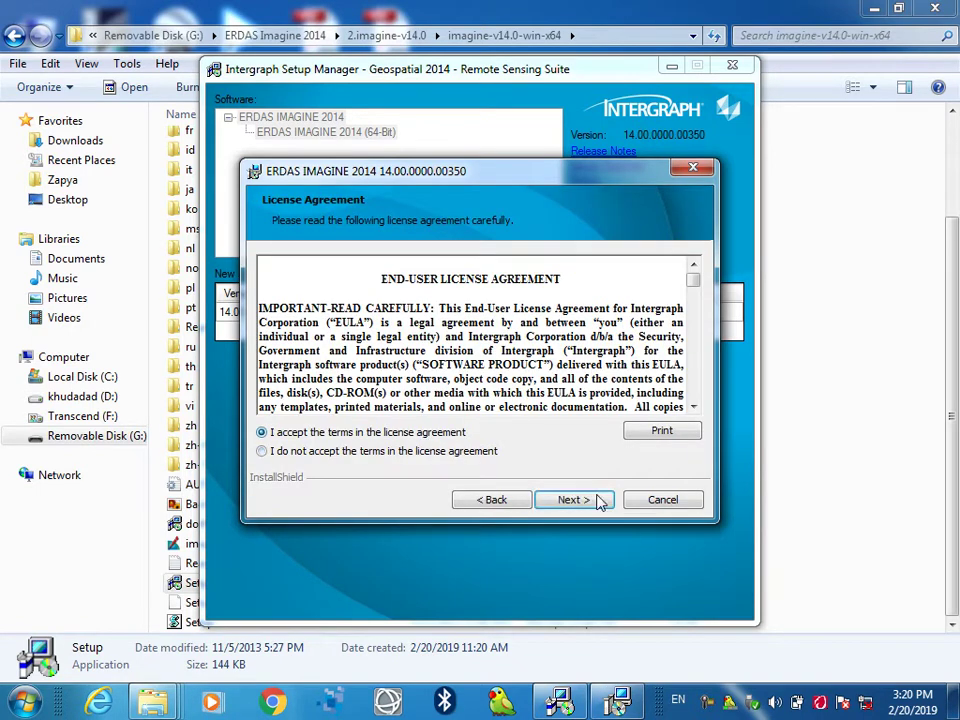
left_click(586, 500)
left_click(582, 505)
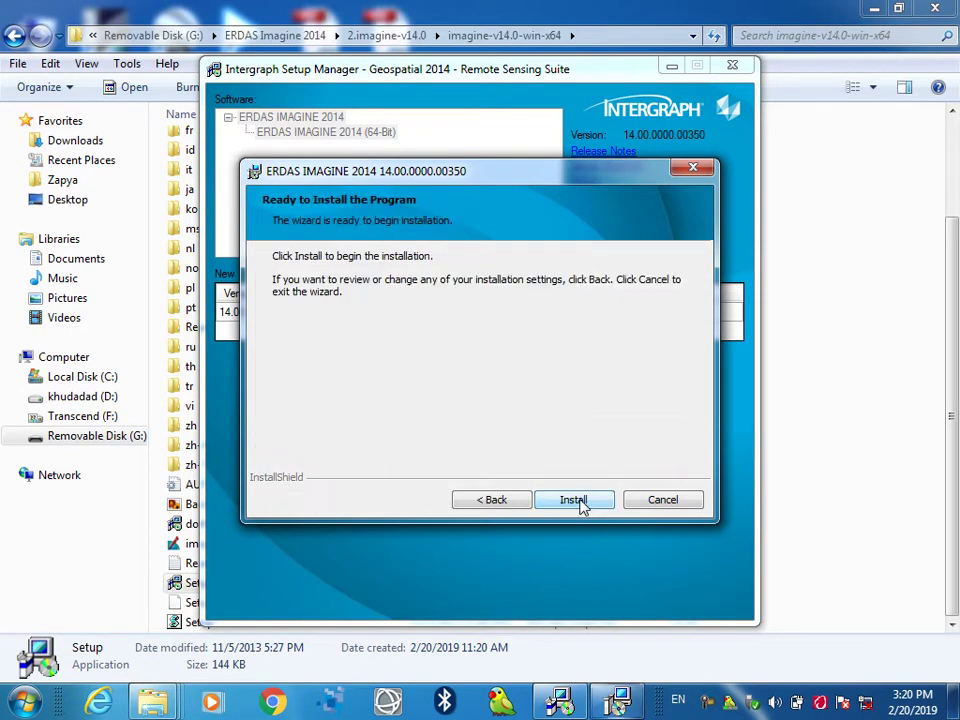
left_click(581, 505)
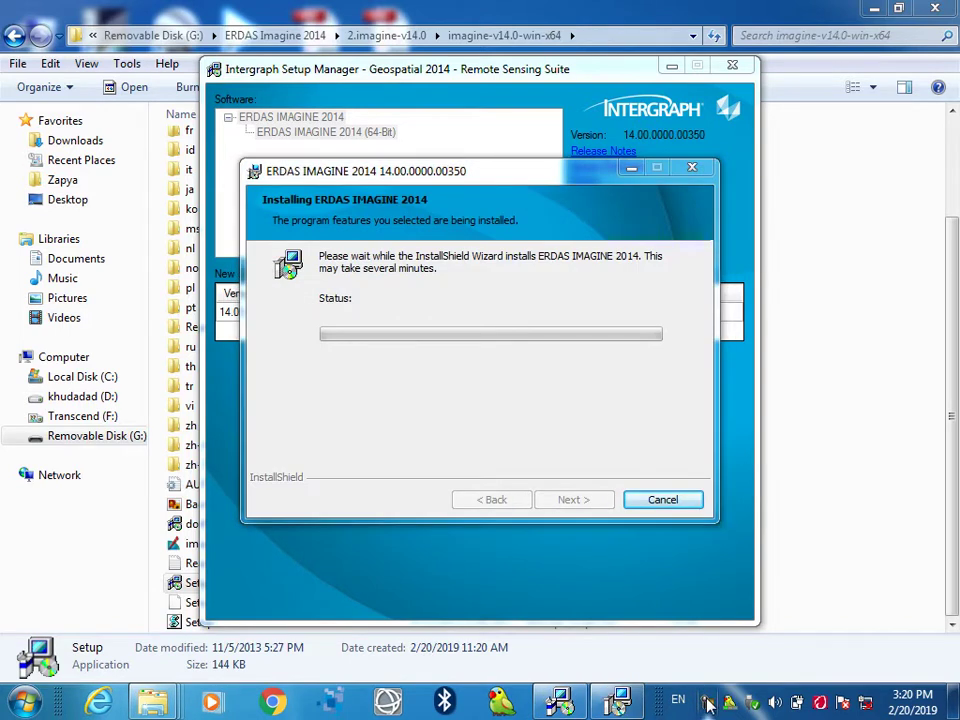
left_click(707, 701)
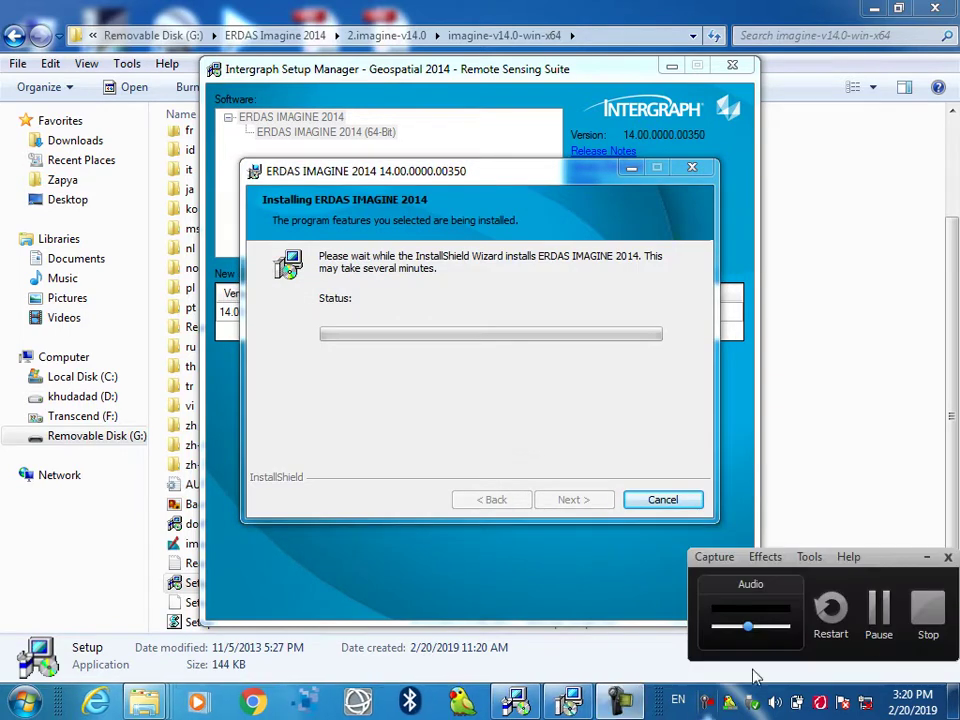
left_click(878, 603)
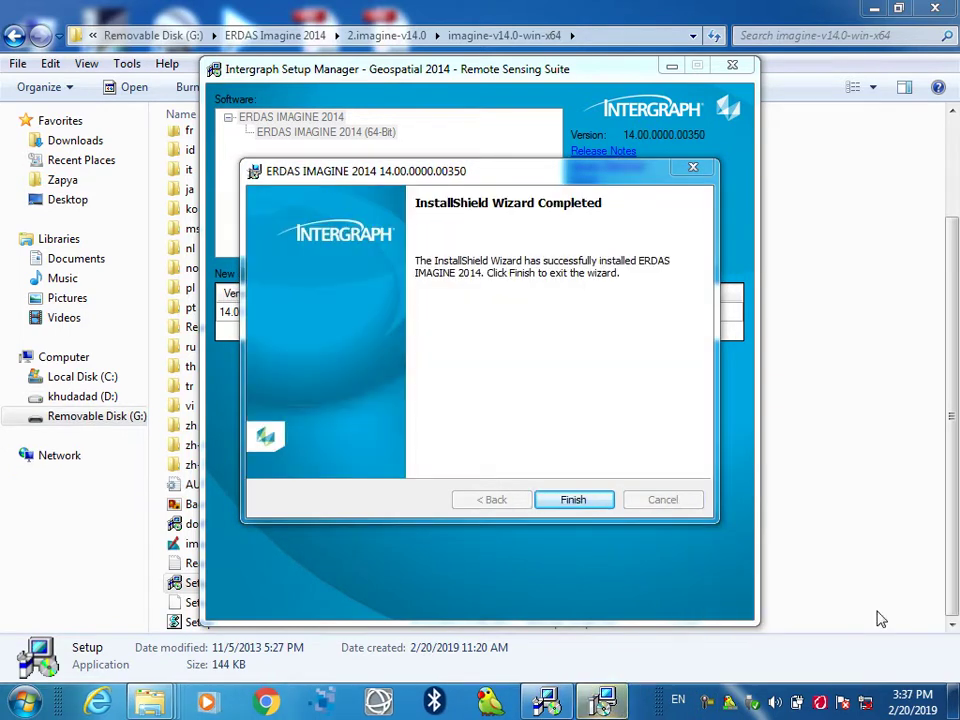
left_click(568, 499)
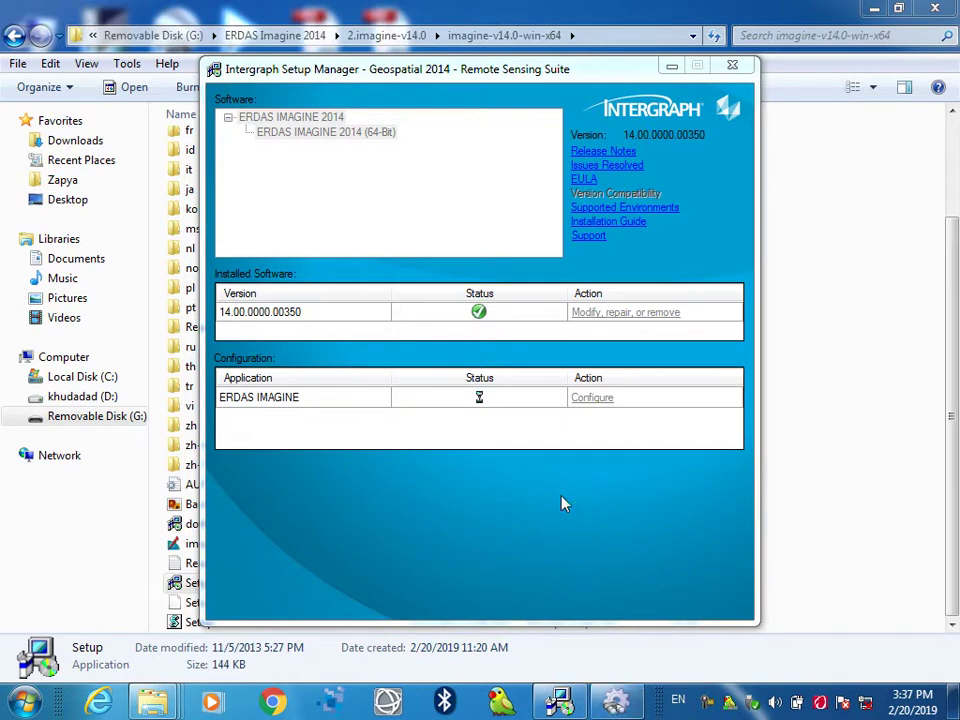
Apply all file associations for ERDAS IMAGINE formats, ERDAS IMAGINE project formats and External formats, and close the ERDAS File Association Manager
left_click(626, 712)
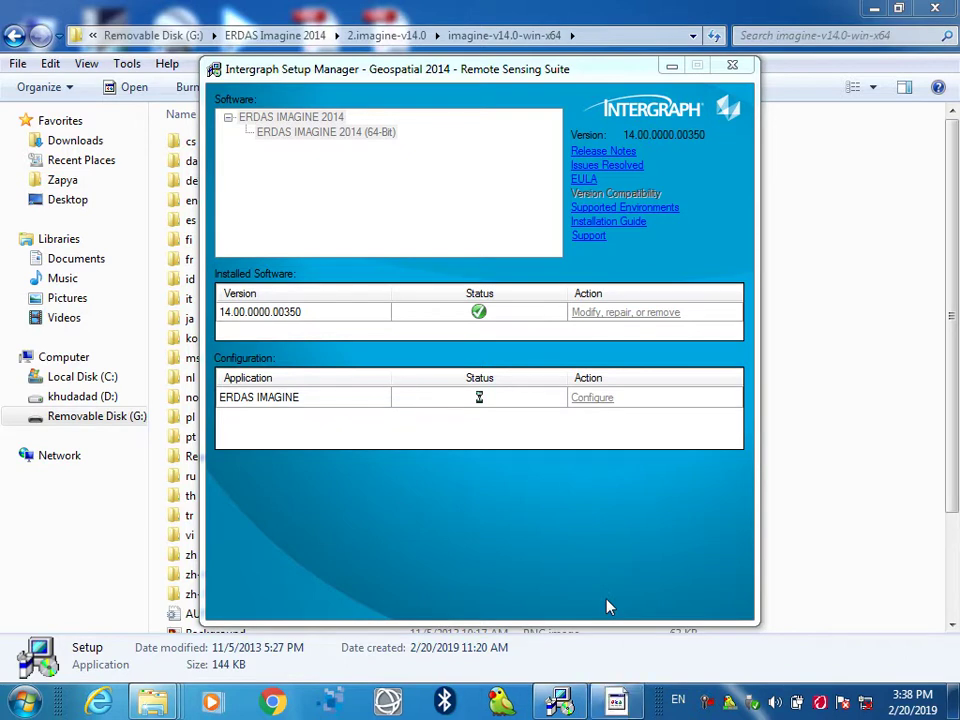
left_click(620, 703)
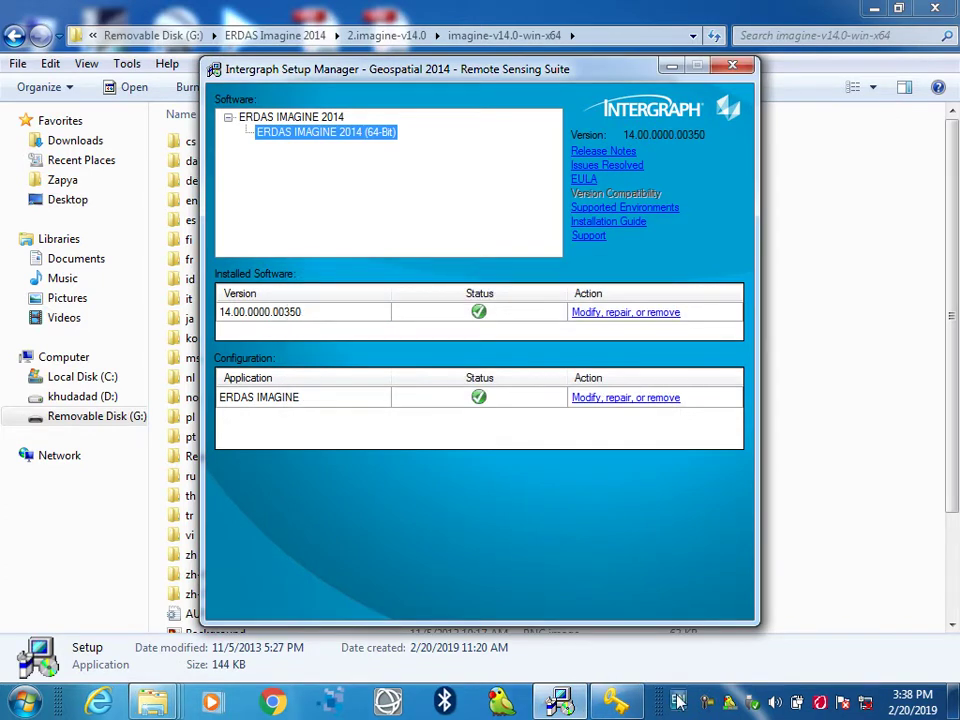
left_click(634, 705)
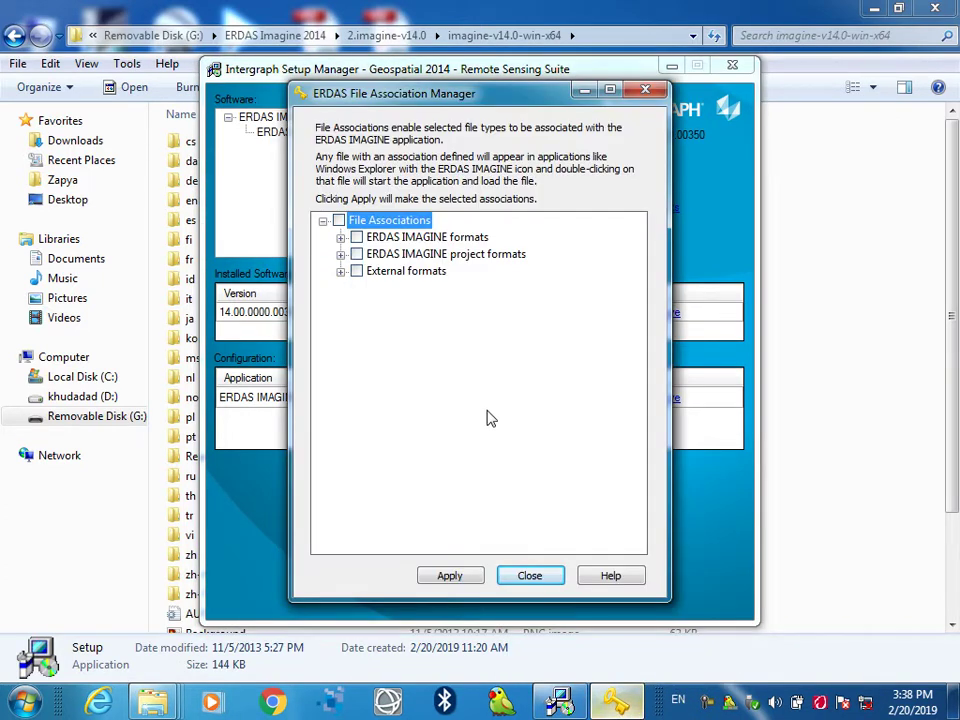
left_click(339, 221)
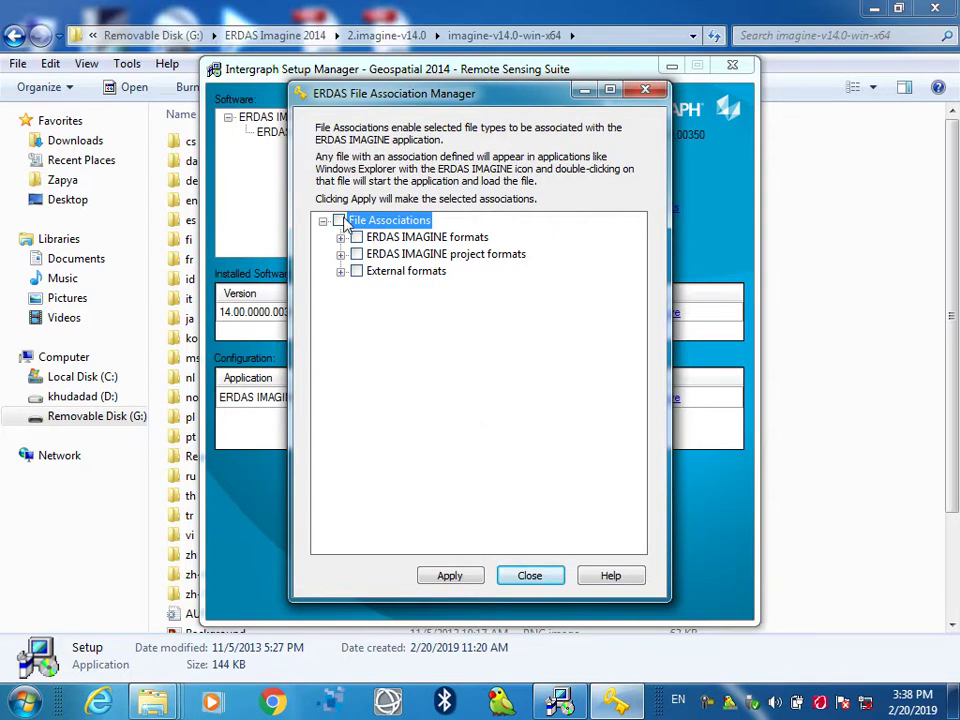
left_click(450, 576)
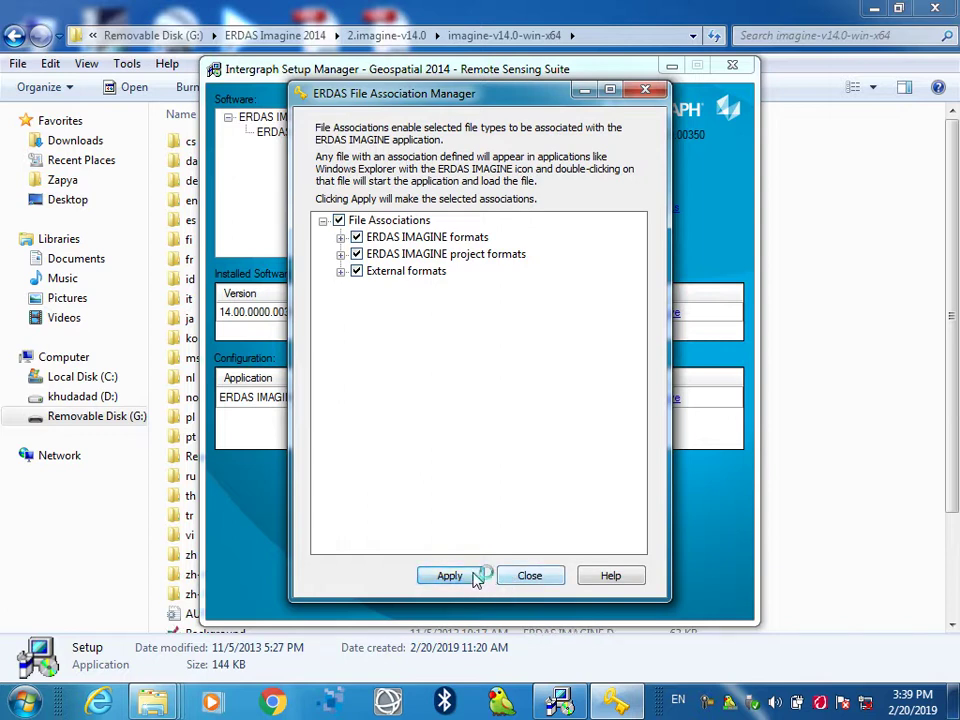
left_click(522, 578)
left_click(524, 580)
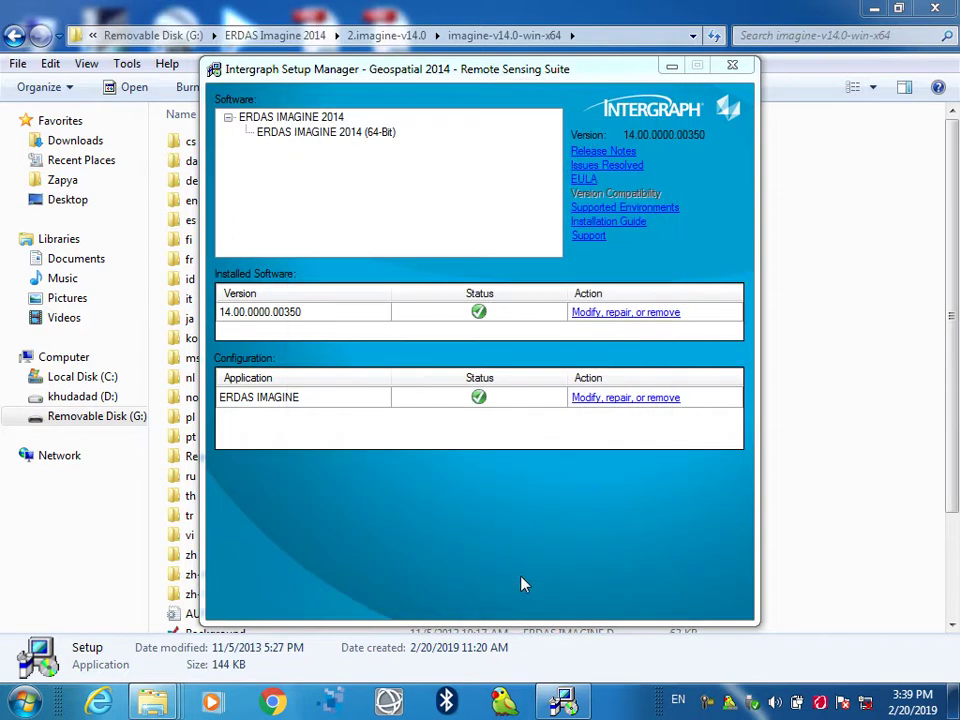
Run the Modify maintenance option on the installed ERDAS IMAGINE 2014 with the default features, and finish the wizard
left_click(608, 313)
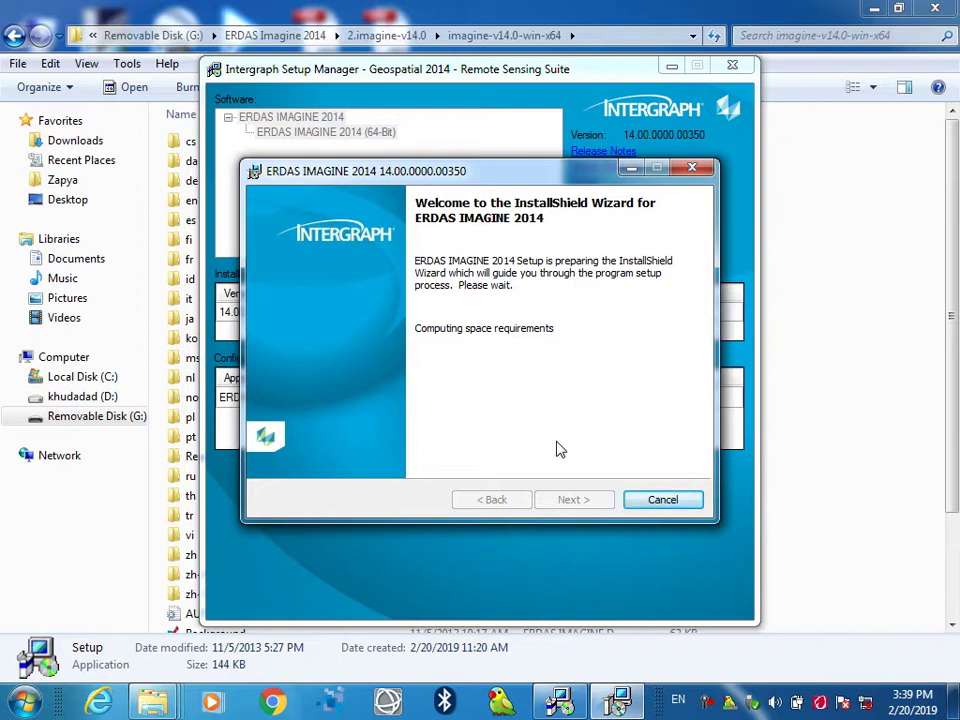
left_click(568, 500)
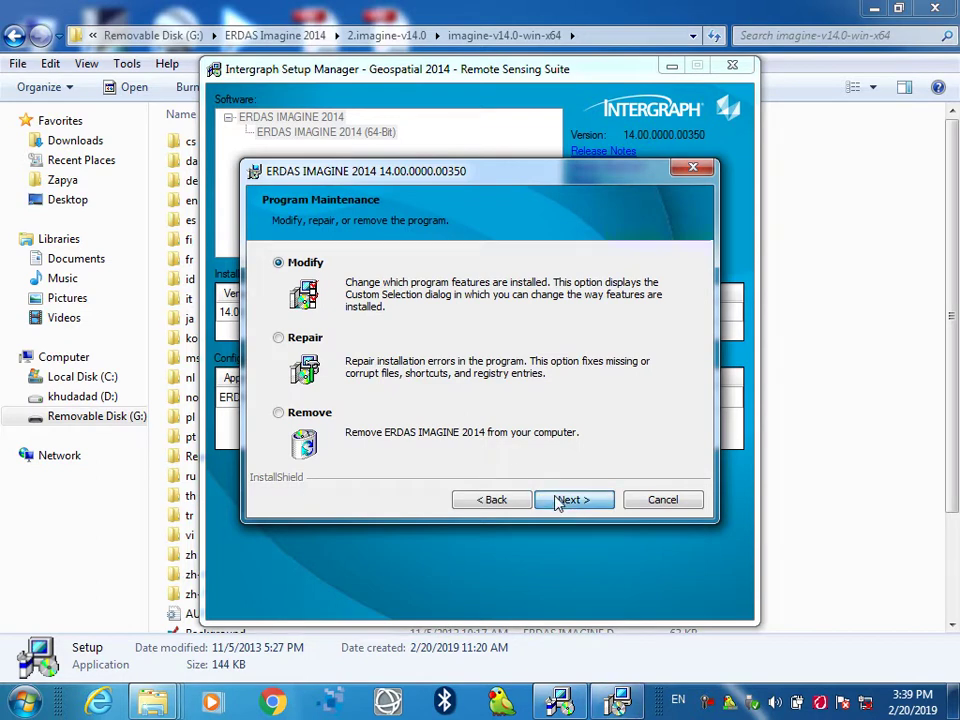
left_click(559, 500)
left_click(568, 500)
left_click(562, 501)
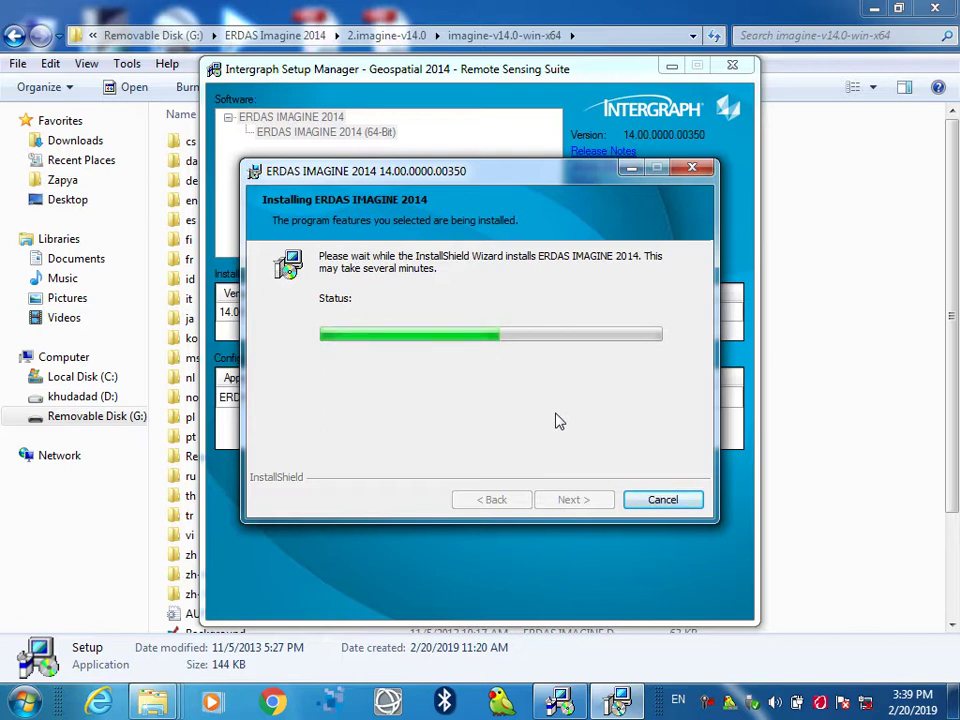
left_click(707, 703)
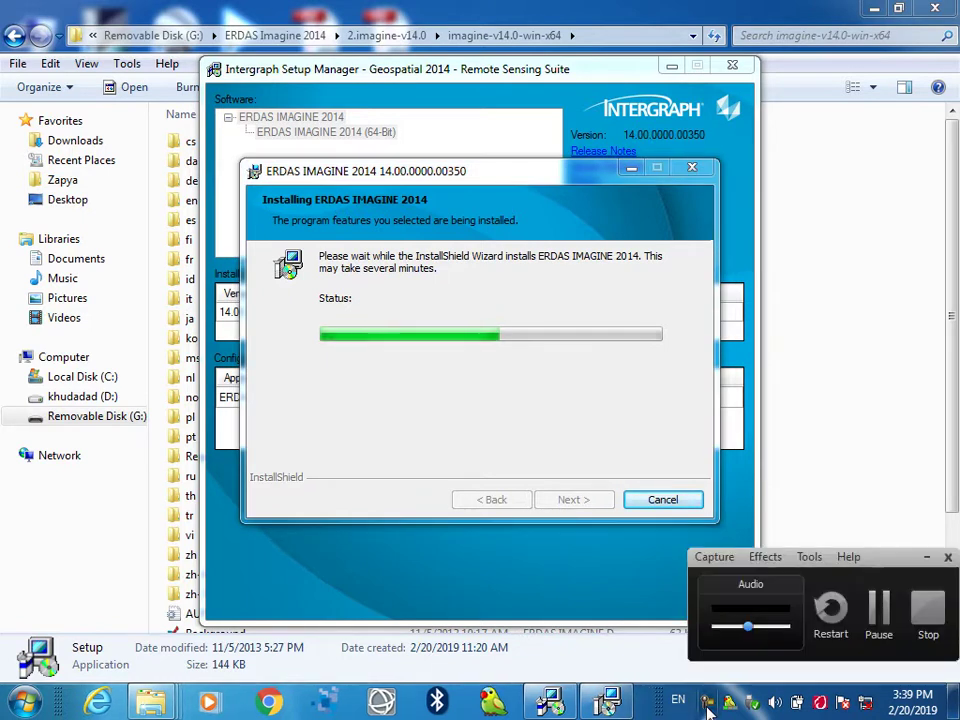
left_click(877, 612)
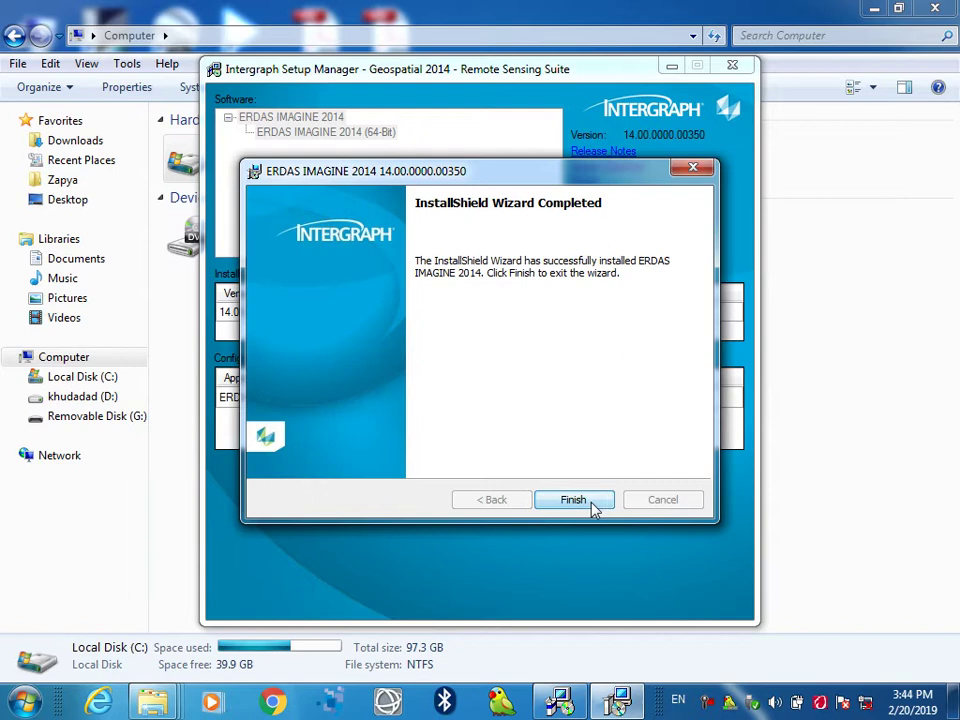
left_click(594, 501)
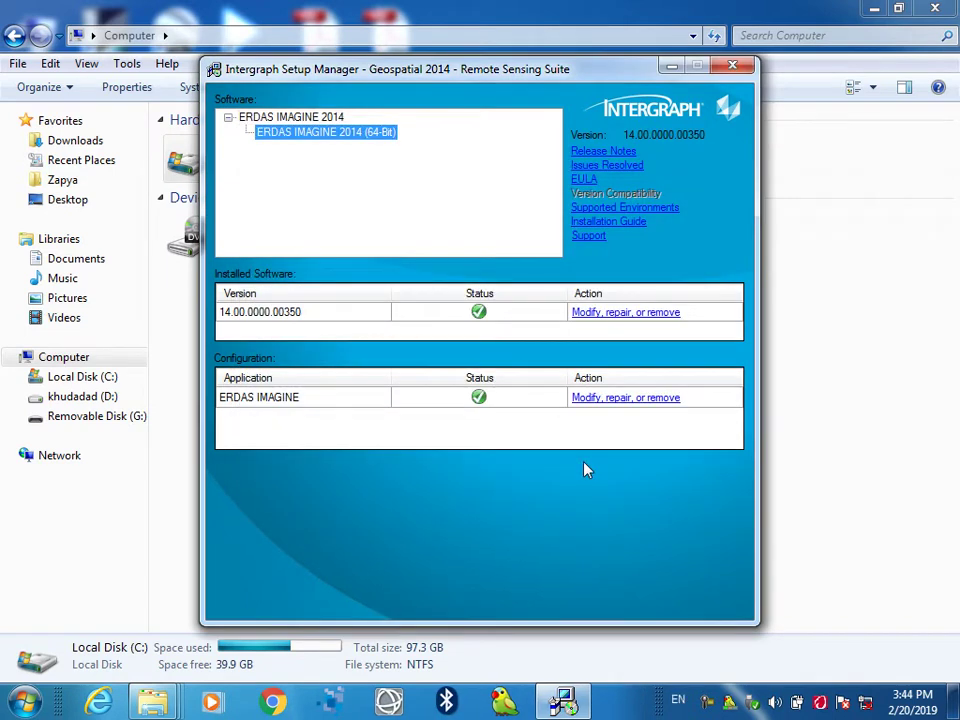
Modify the ERDAS IMAGINE configuration, reapply all file associations, and close the setup manager
left_click(600, 399)
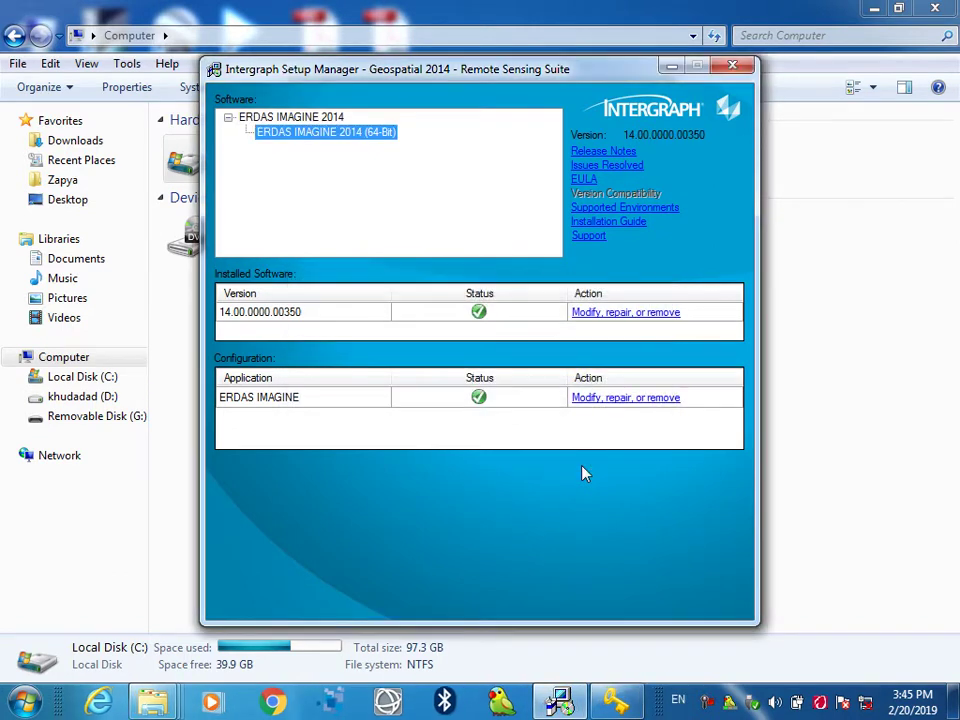
left_click(615, 700)
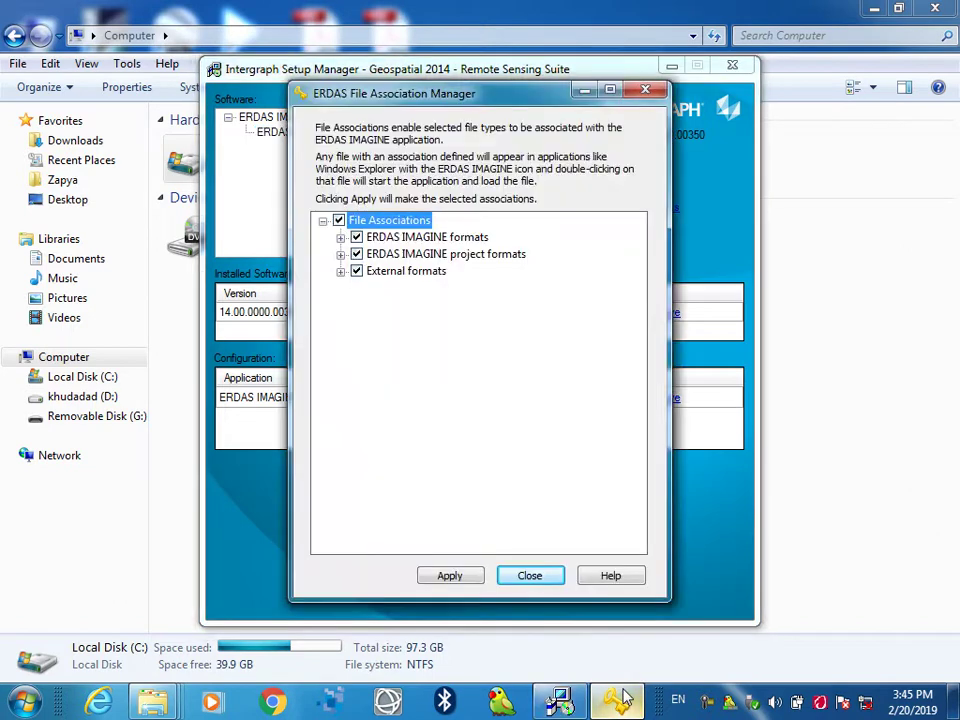
left_click(467, 579)
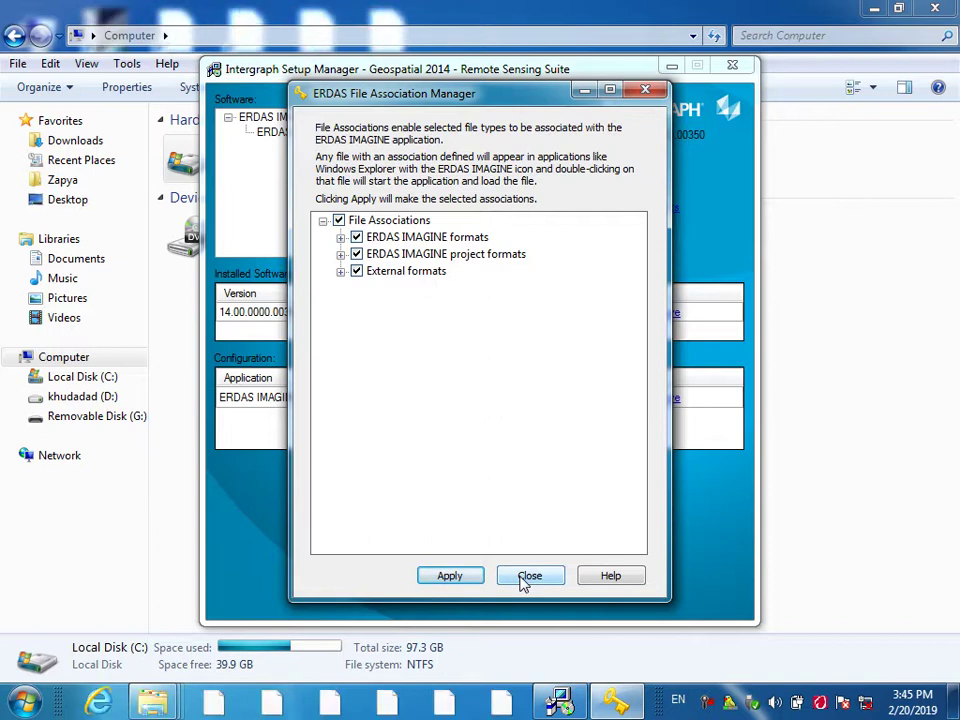
left_click(526, 577)
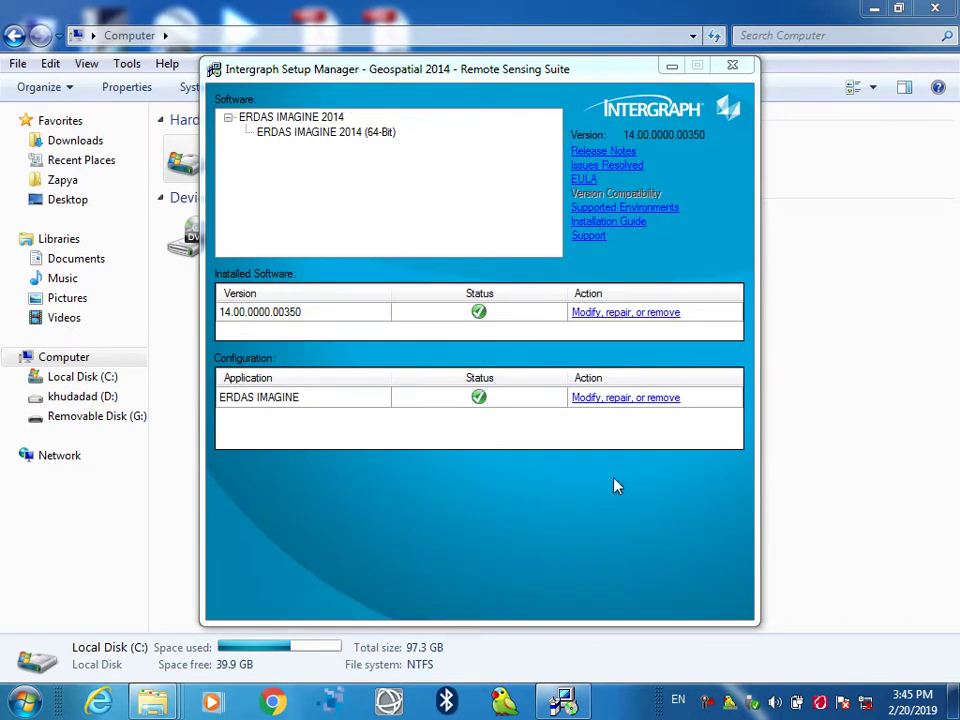
left_click(734, 68)
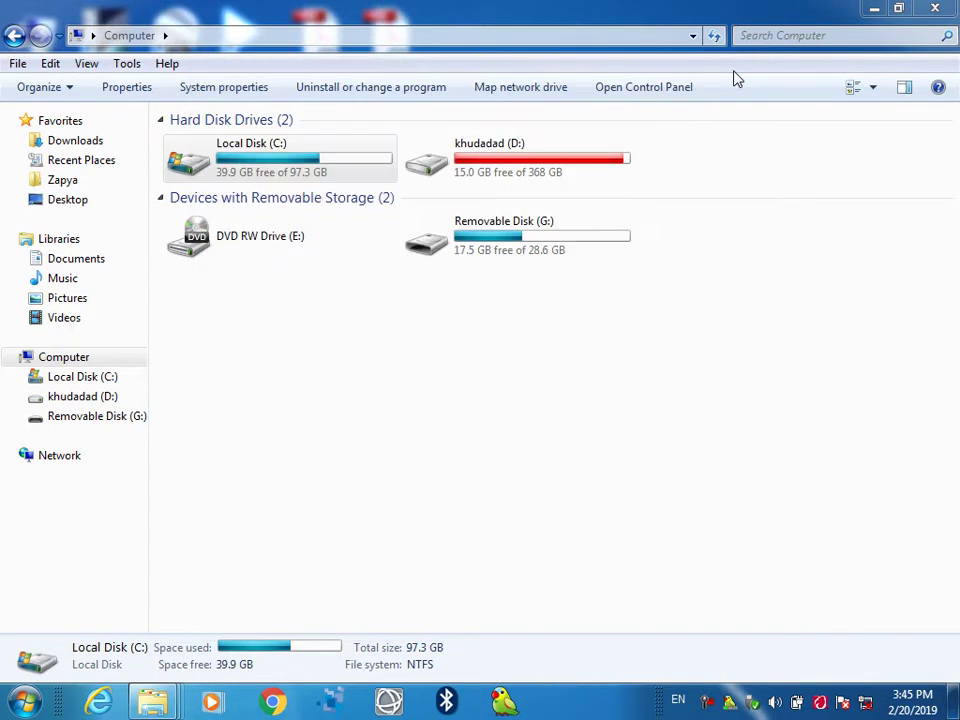
Open the x64 folder inside 3.crack-v14.0 of the ERDAS Imagine 2014 folder on Removable Disk (G:)
mouse_move(165, 700)
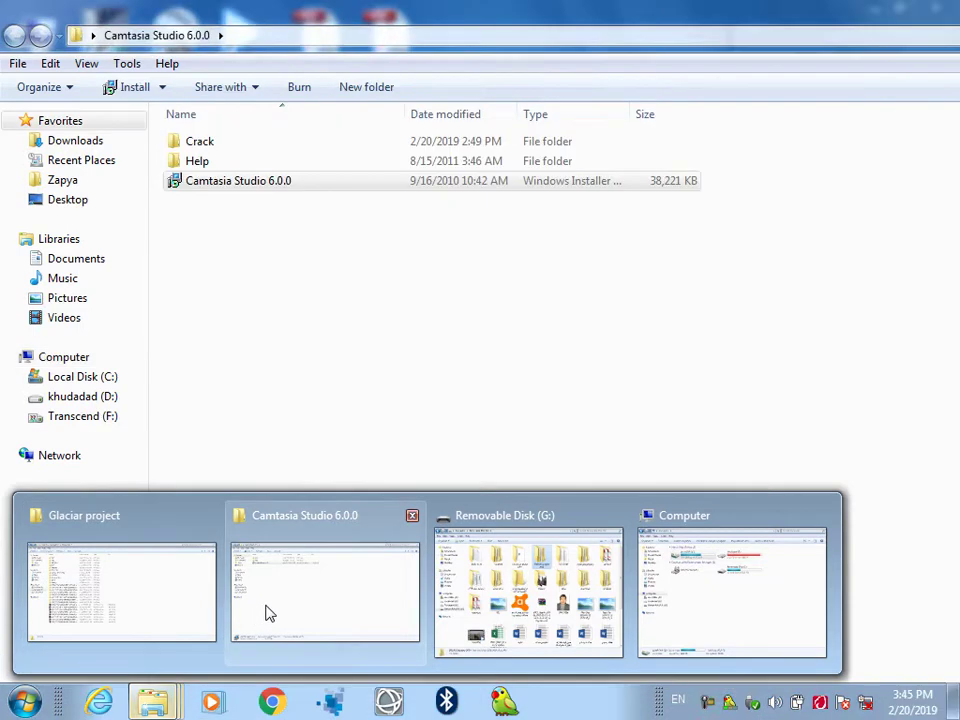
left_click(266, 613)
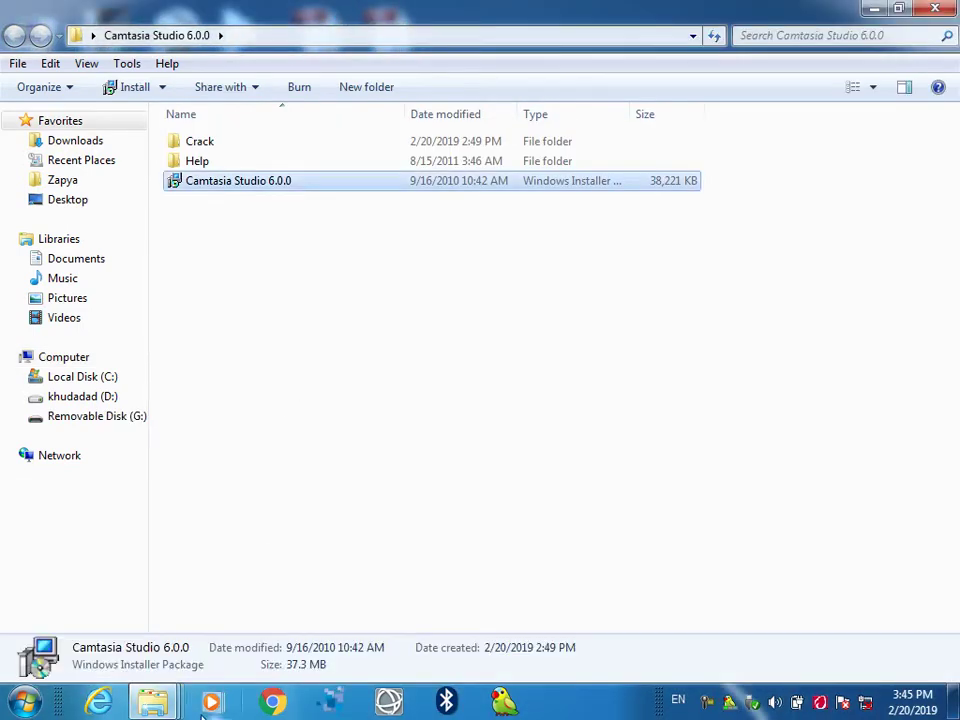
mouse_move(163, 703)
mouse_move(141, 606)
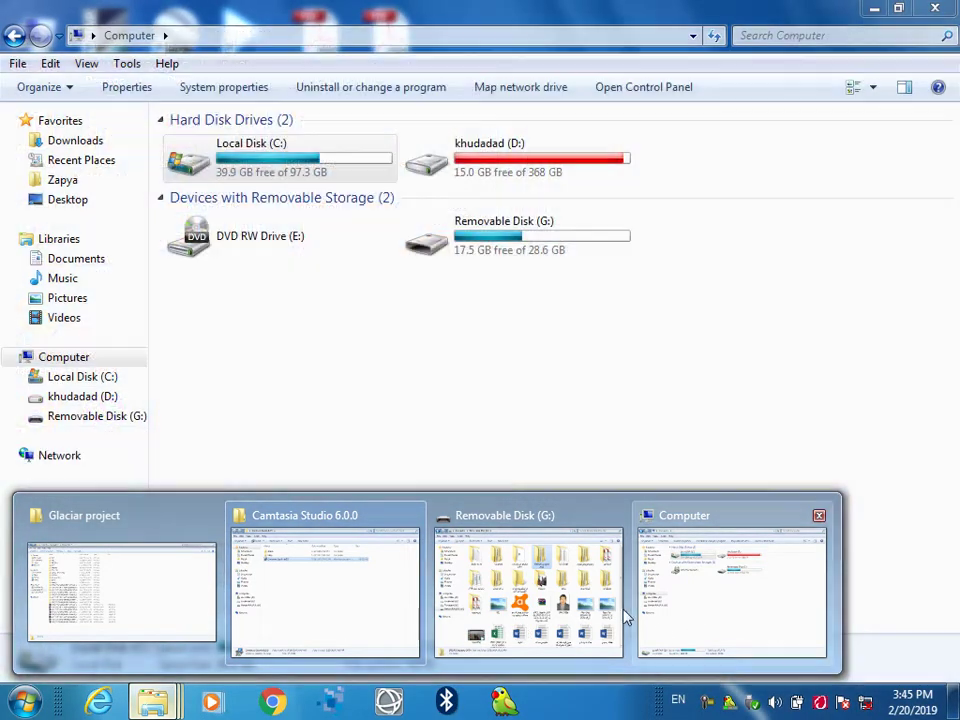
left_click(560, 600)
double_click(530, 200)
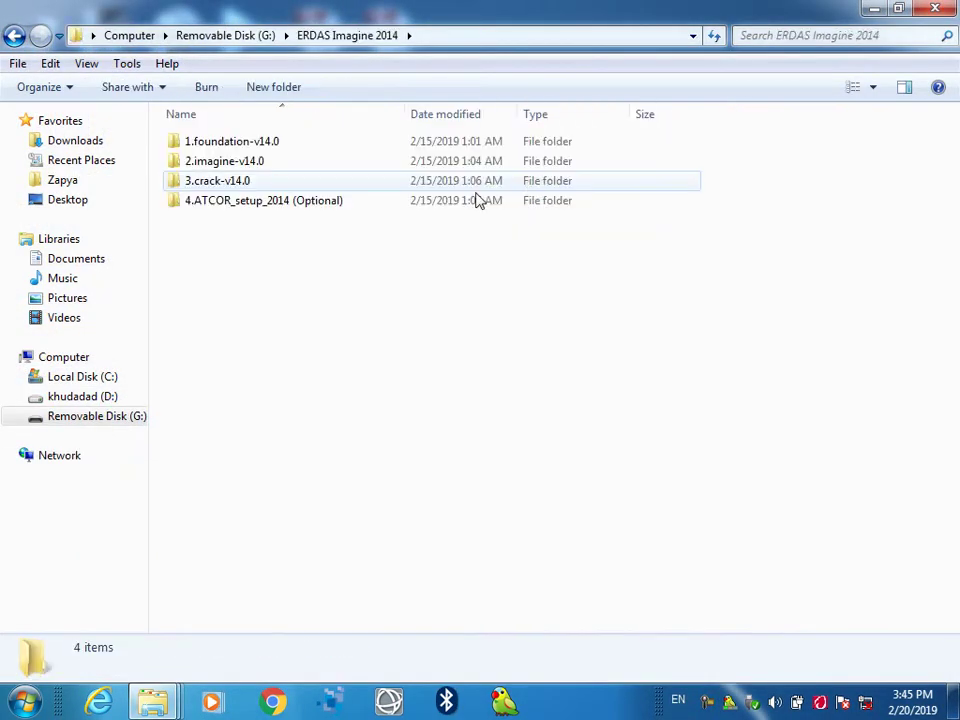
double_click(268, 190)
double_click(227, 148)
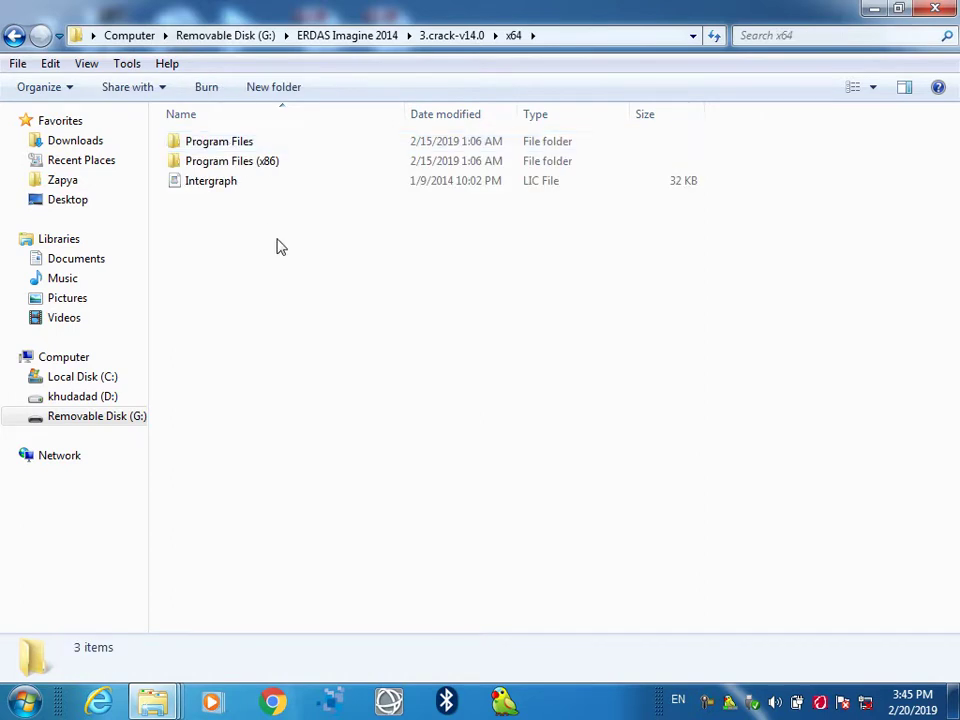
Select the win32release and x64URelease folders in the Program Files, Intergraph, ERDAS IMAGINE 2014, bin subfolder
double_click(242, 145)
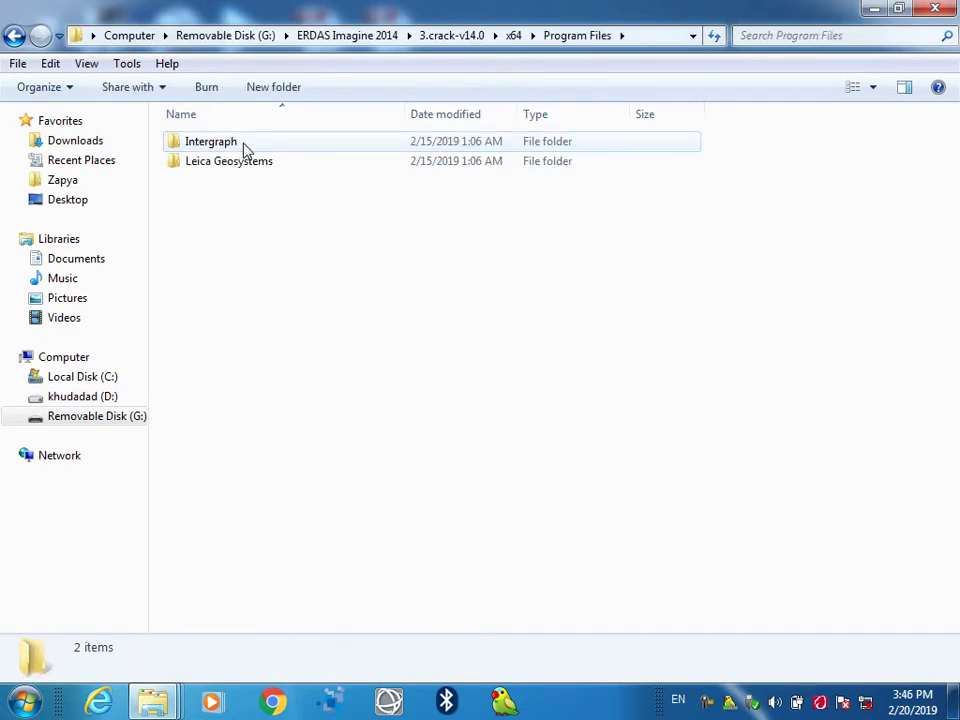
double_click(242, 151)
left_click(245, 152)
double_click(245, 152)
left_click(245, 152)
double_click(245, 152)
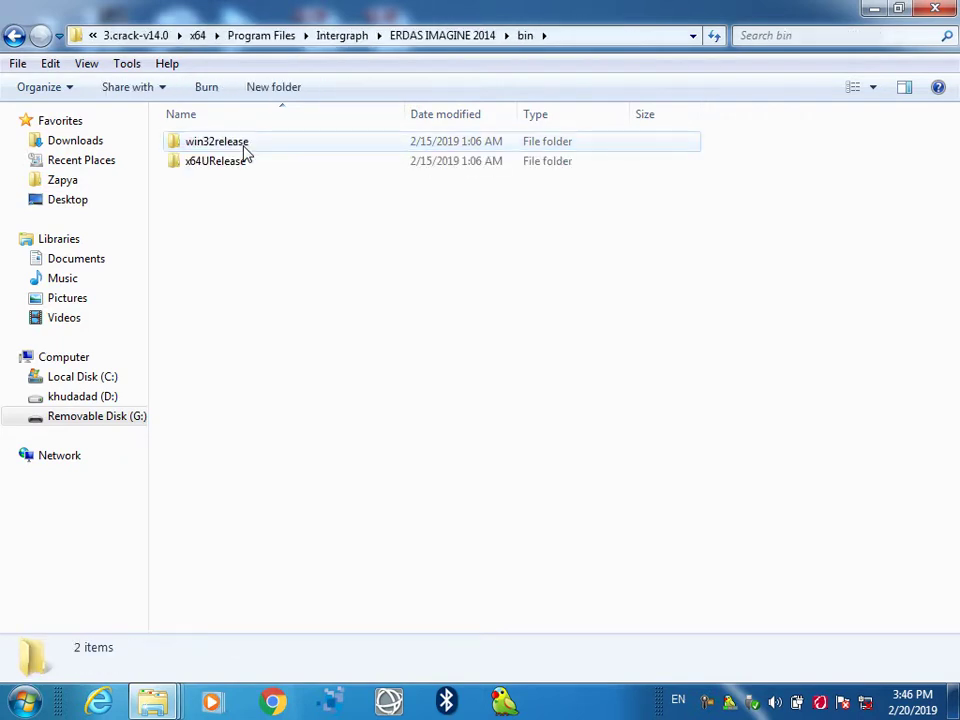
key("ctrl+a")
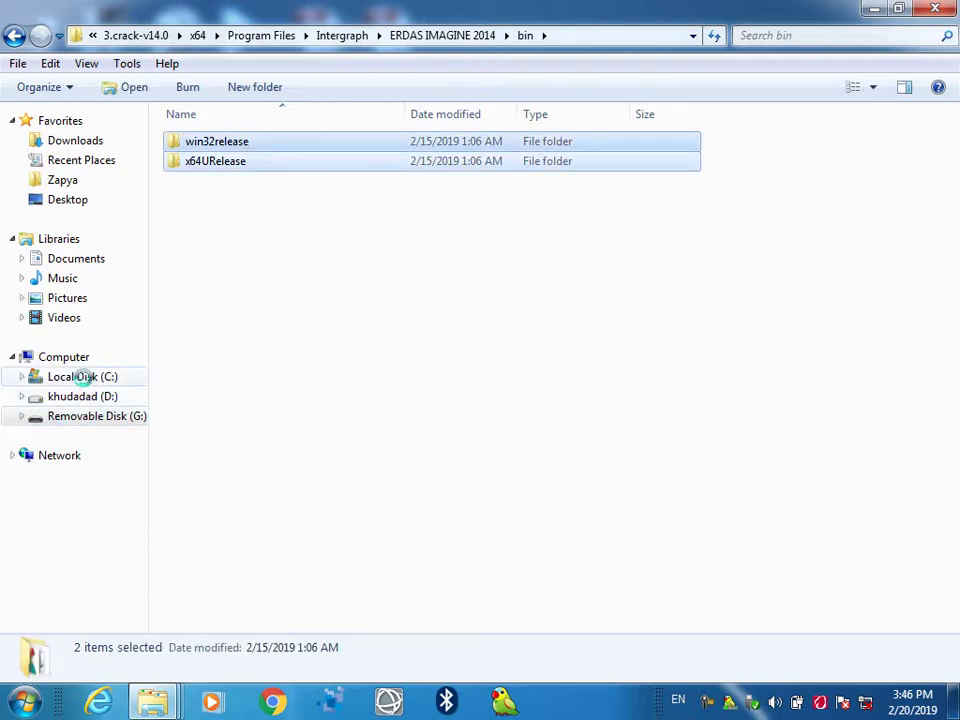
Open Local Disk (C:) in a new window and go to Program Files, Intergraph, ERDAS IMAGINE 2014, bin
right_click(86, 377)
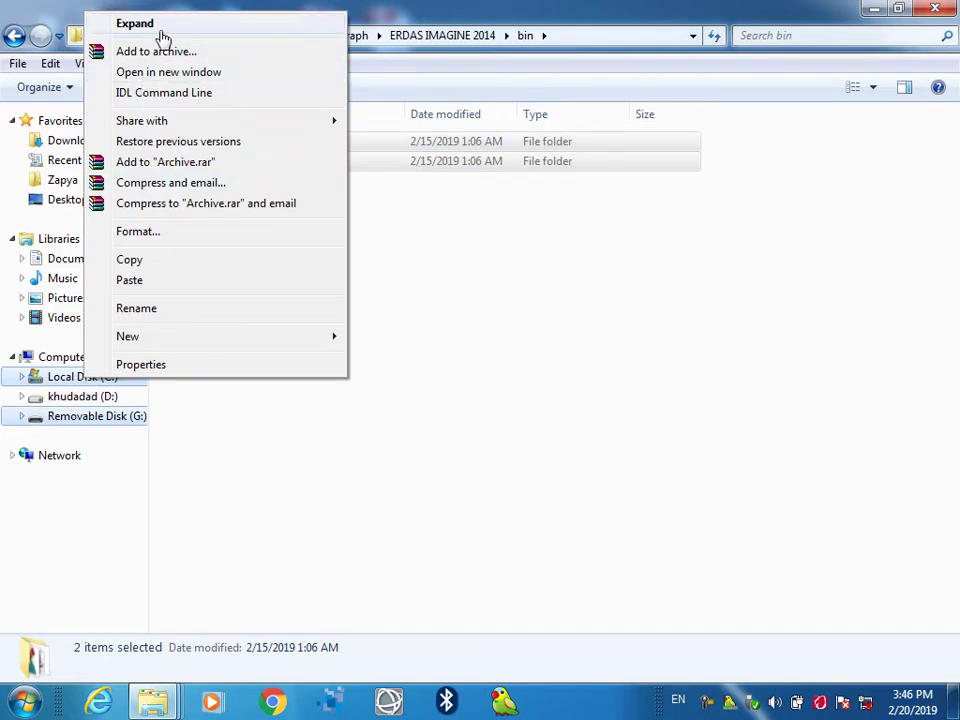
left_click(158, 73)
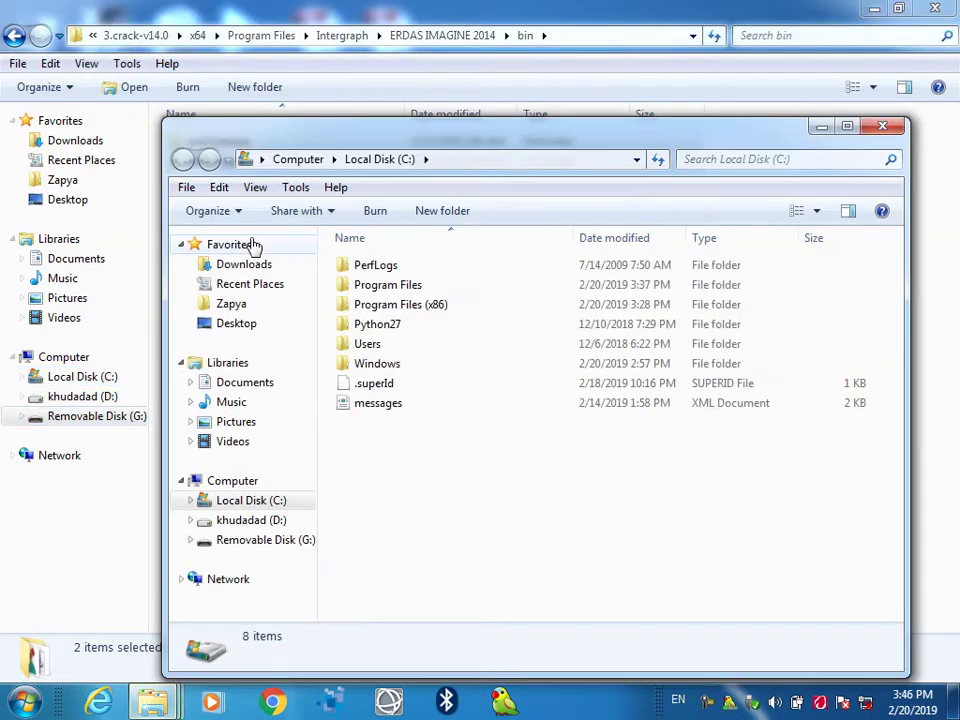
left_click_drag(697, 150, 671, 257)
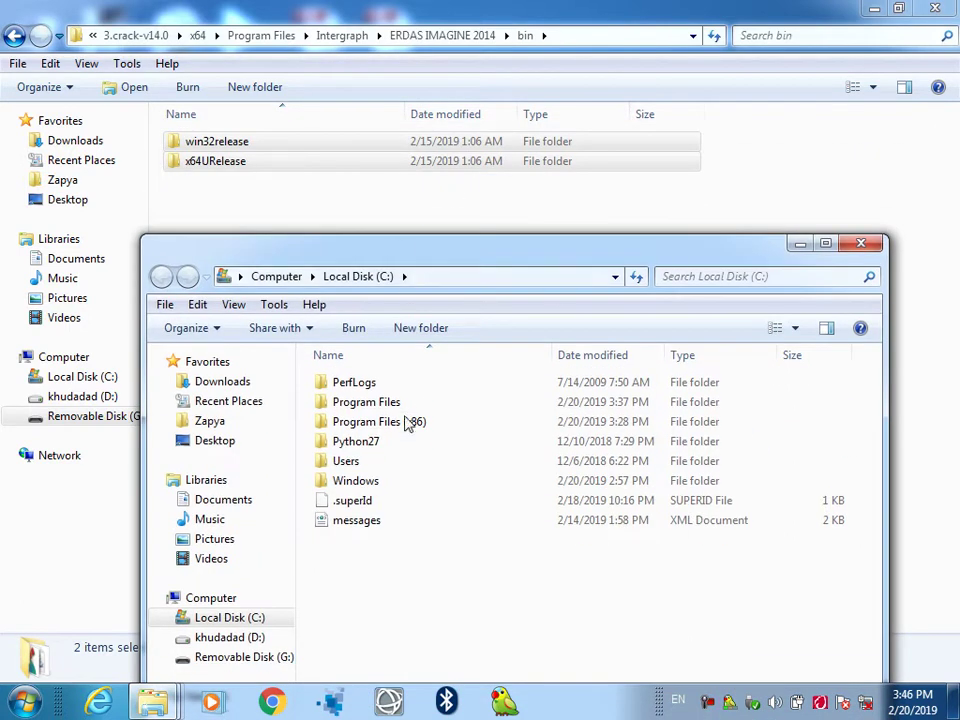
double_click(392, 401)
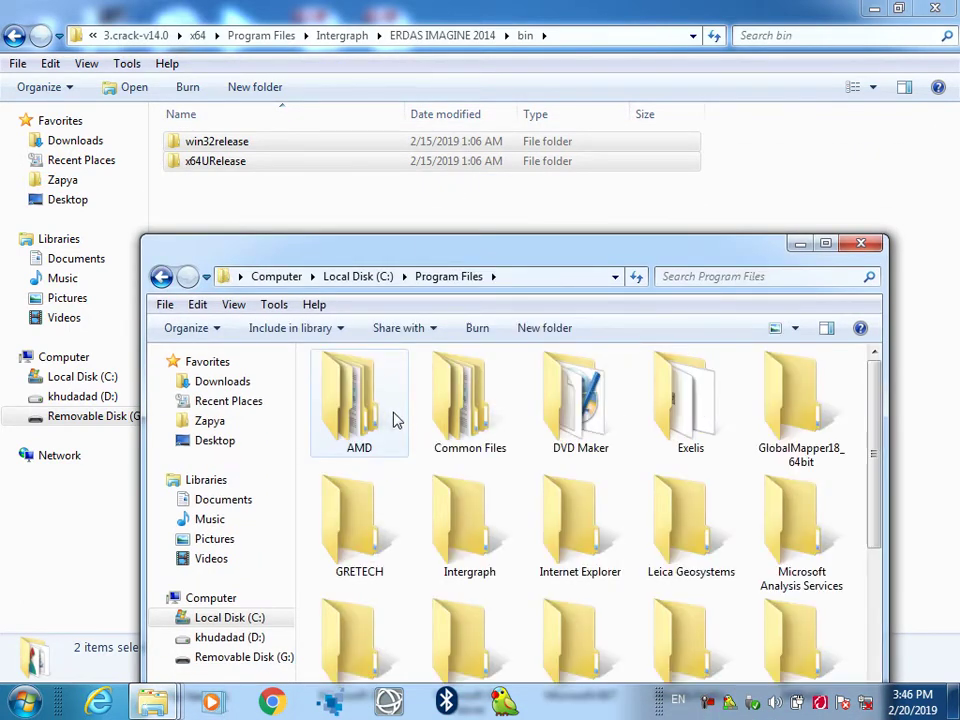
double_click(487, 526)
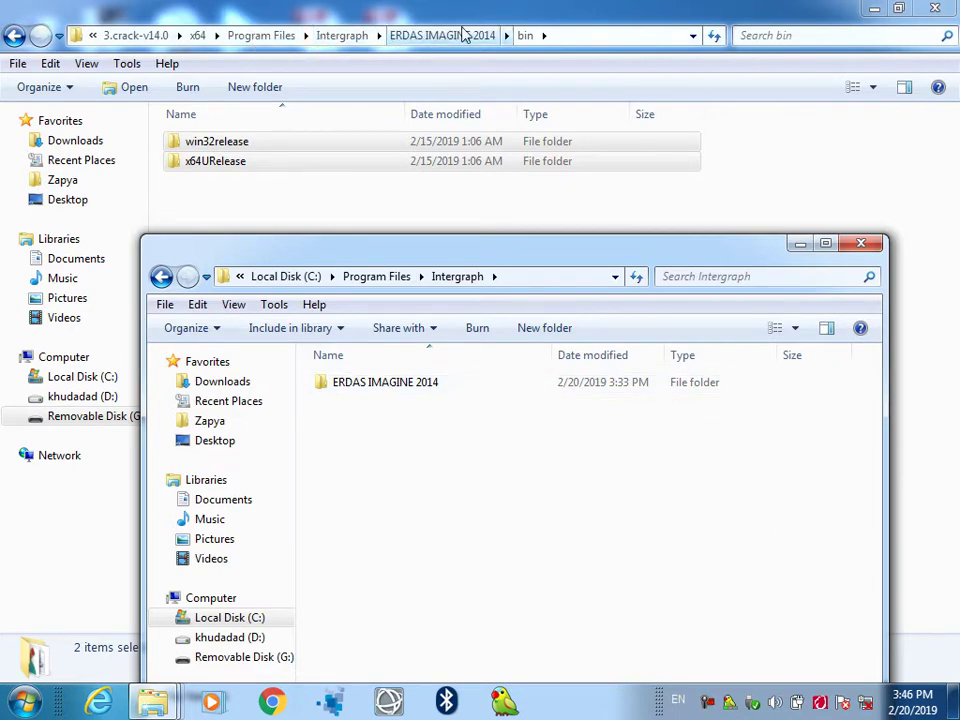
double_click(369, 384)
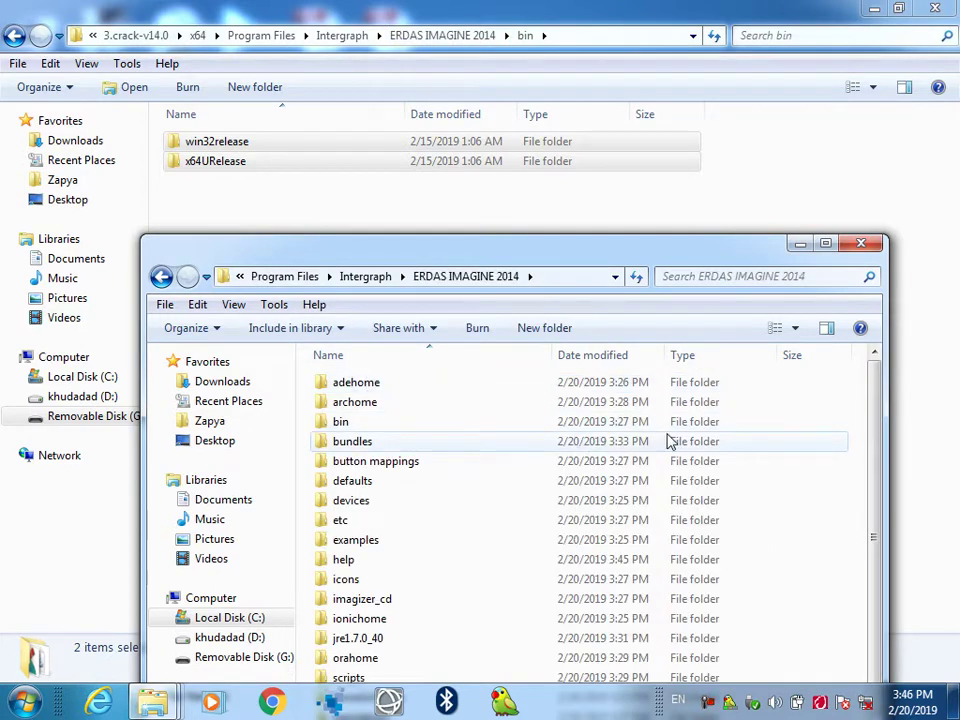
double_click(341, 421)
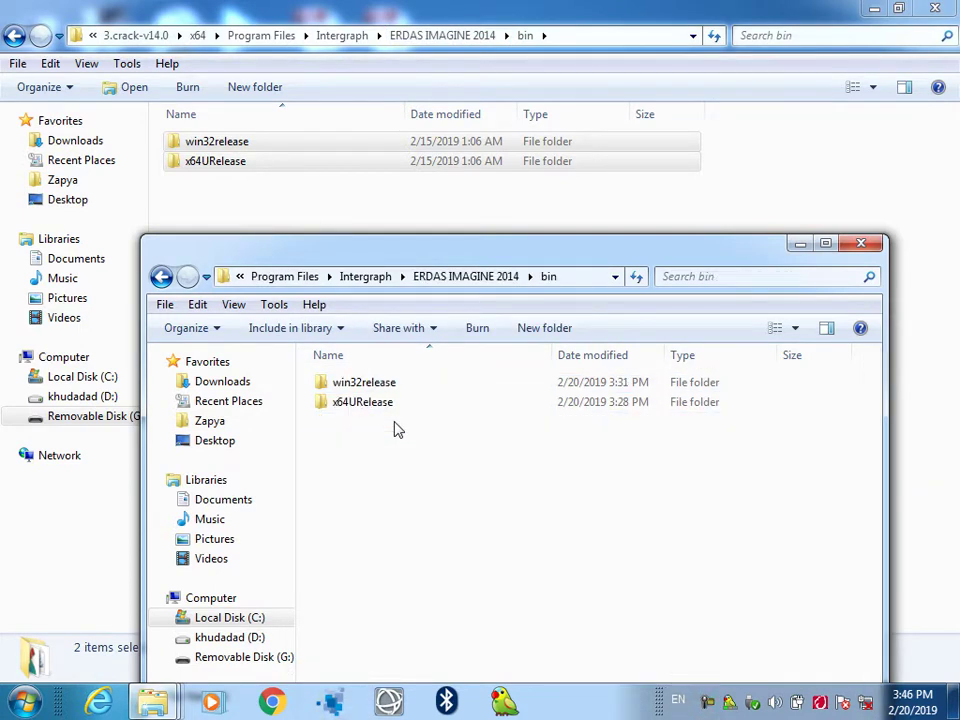
Paste the win32release and x64URelease folders into the installed bin folder, merging both folders and replacing all conflicting files
right_click(463, 456)
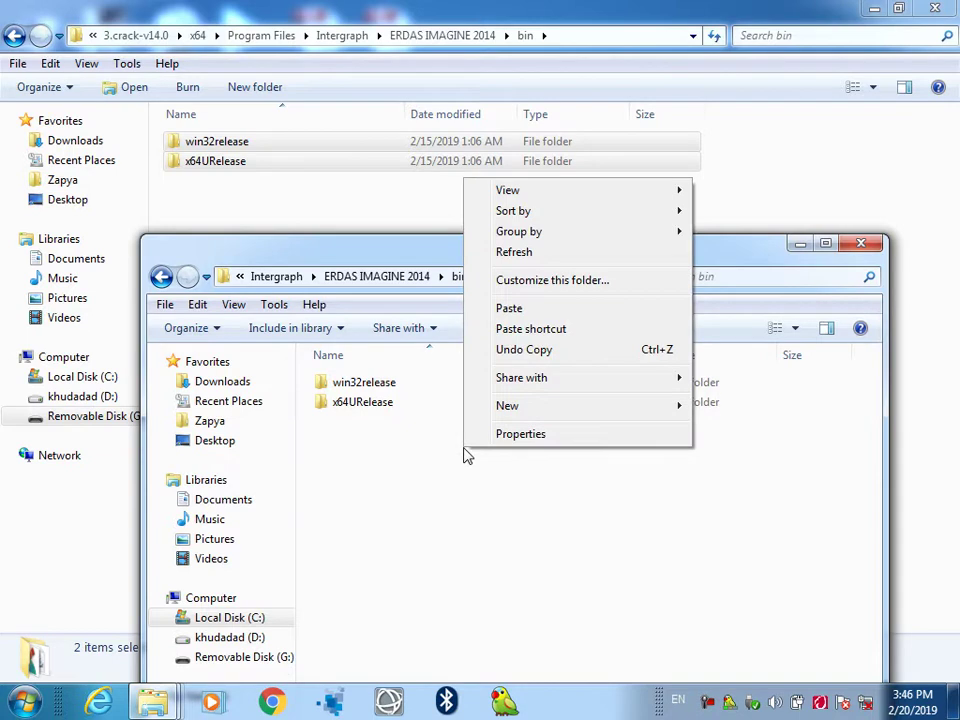
left_click(525, 309)
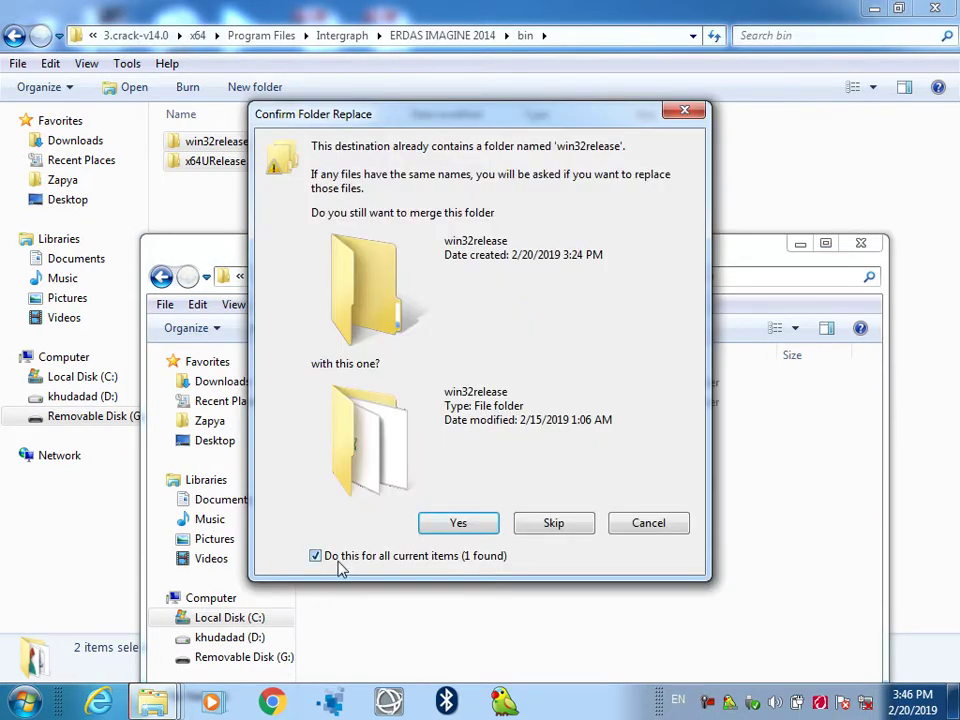
left_click(452, 522)
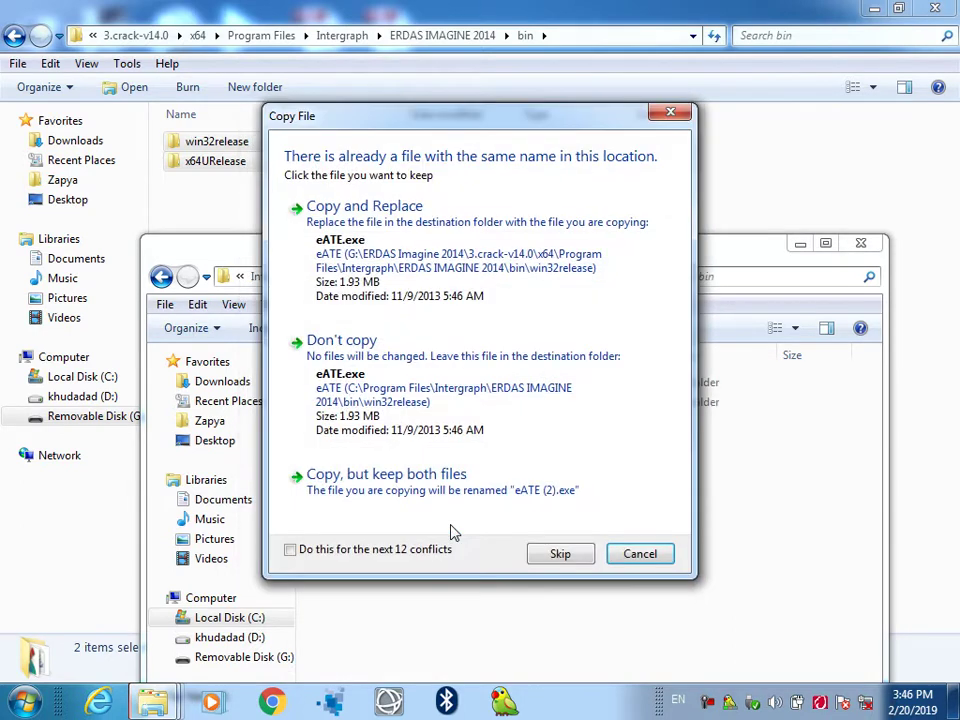
left_click(343, 550)
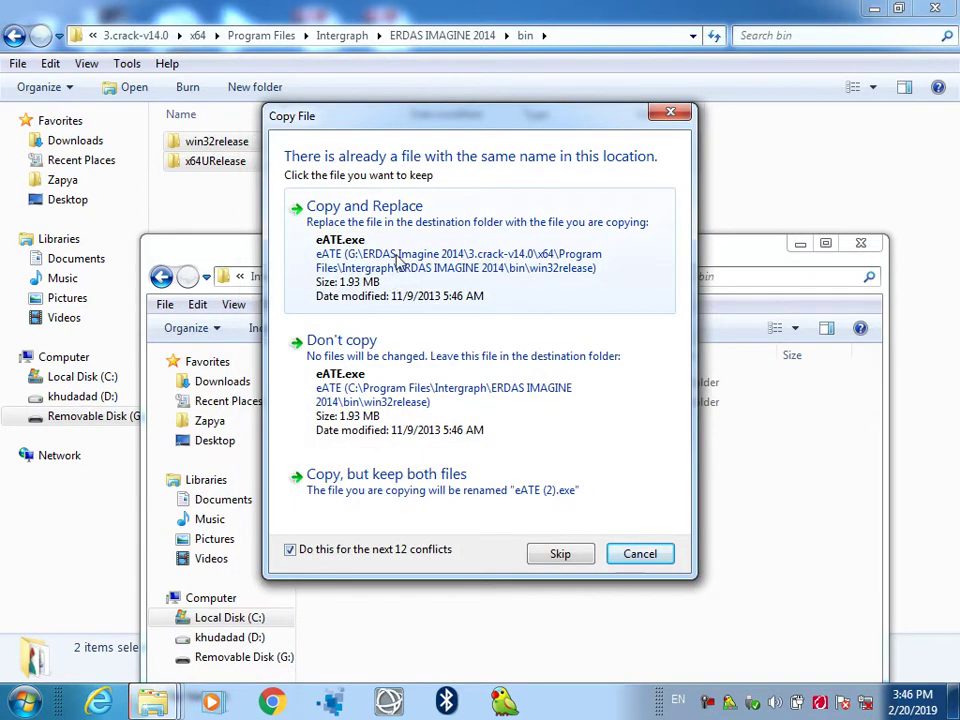
left_click(397, 262)
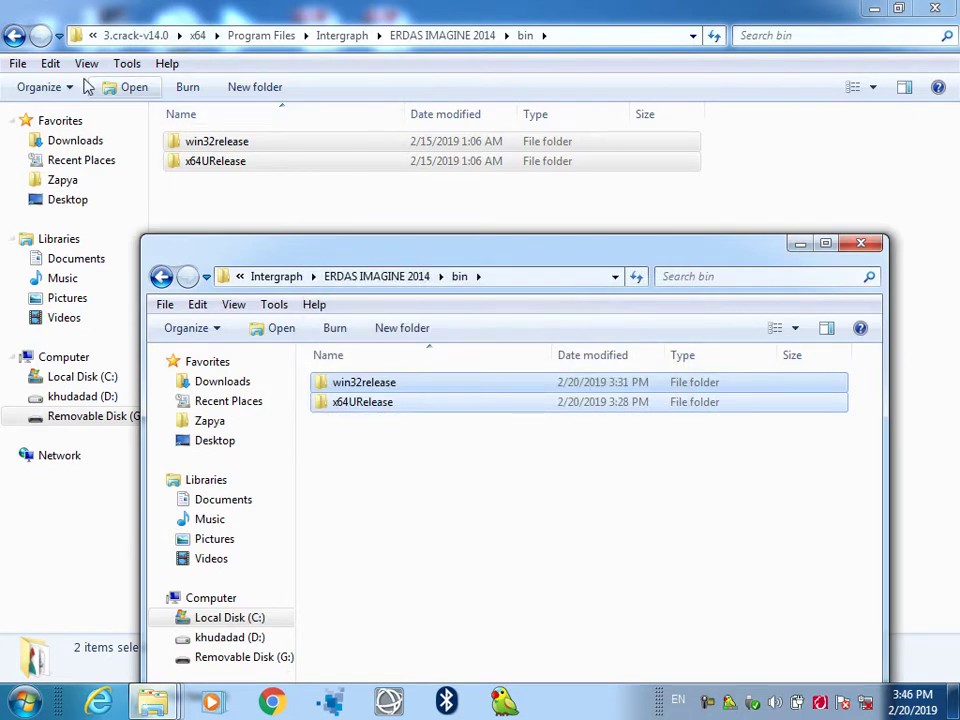
Copy xprosgm from the Leica Geosystems, XPro SGM subfolder of the x64 Program Files folder on the removable disk
left_click(16, 36)
left_click(18, 37)
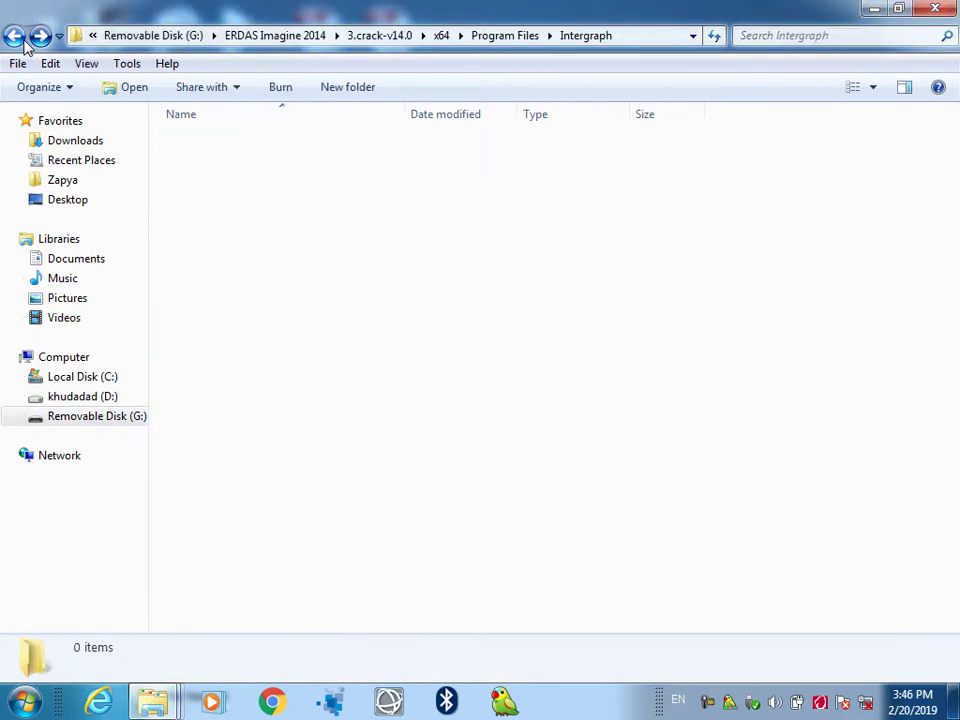
left_click(18, 37)
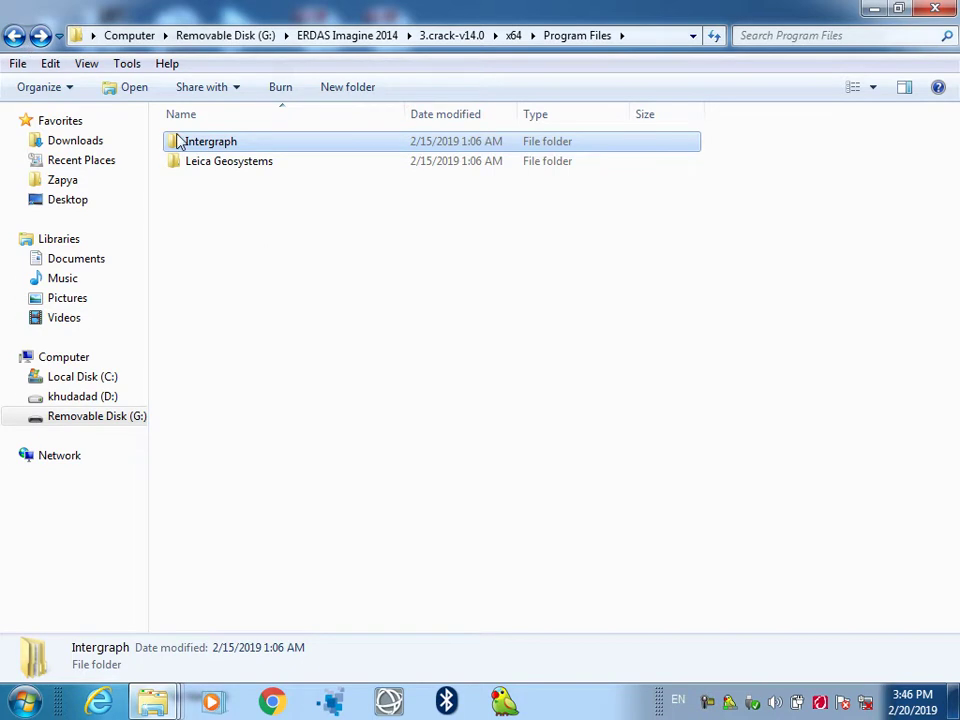
double_click(230, 162)
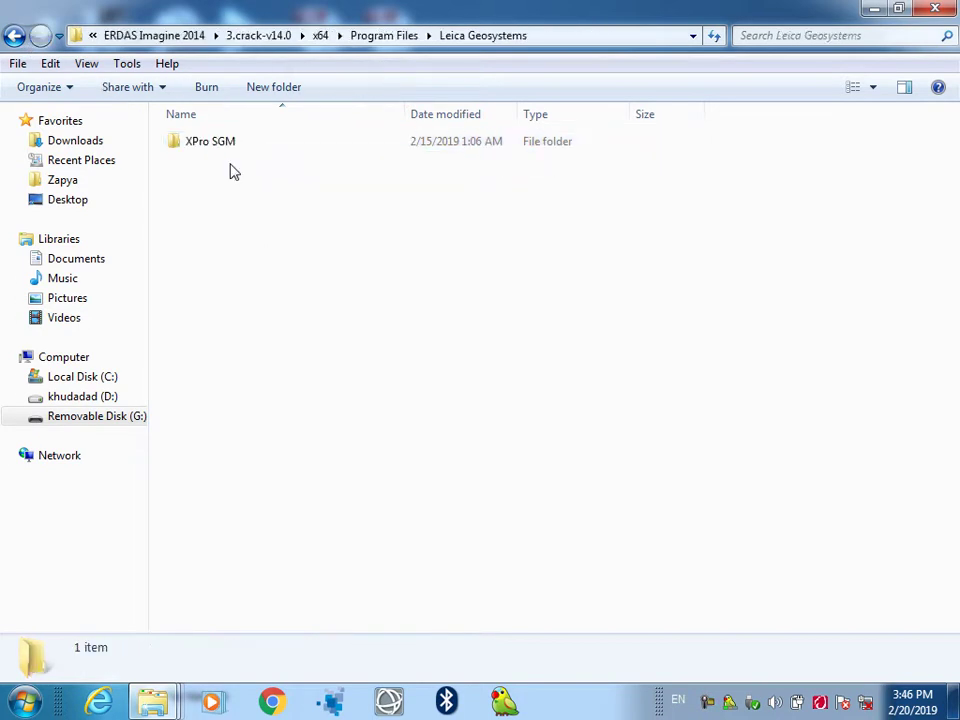
double_click(226, 156)
left_click(225, 153)
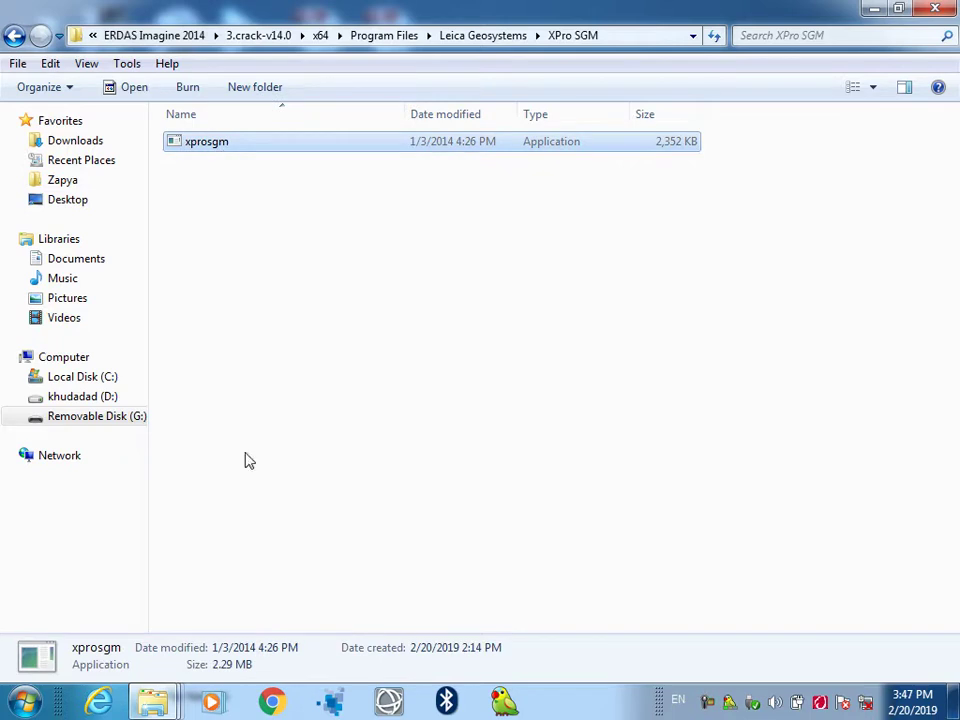
Switch to the Local Disk (C:) bin window and go back up to its Program Files folder
mouse_move(153, 700)
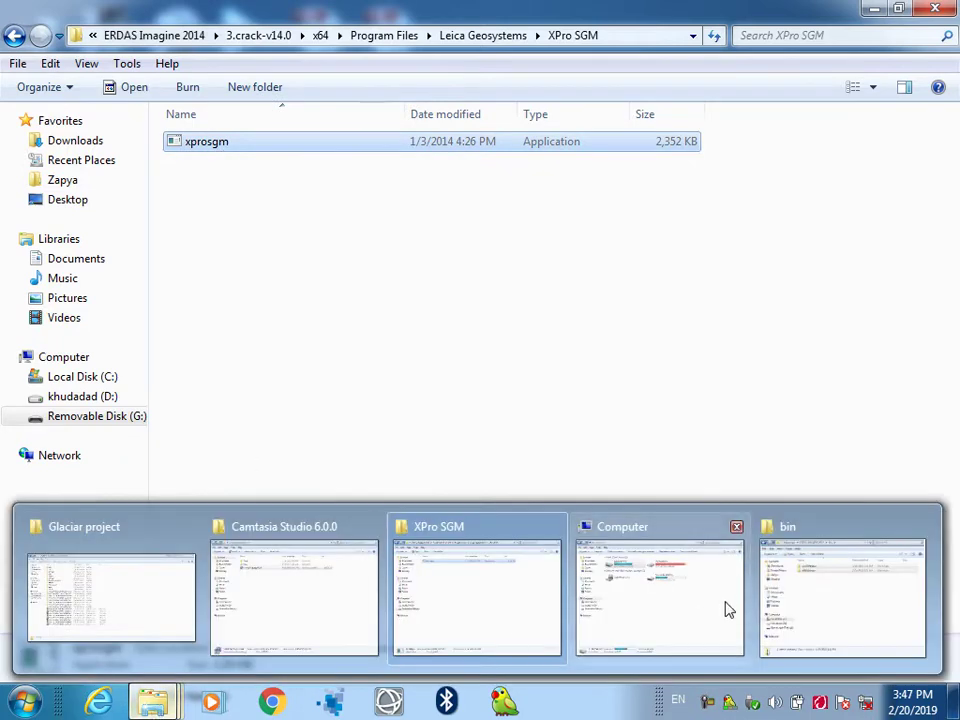
left_click(834, 623)
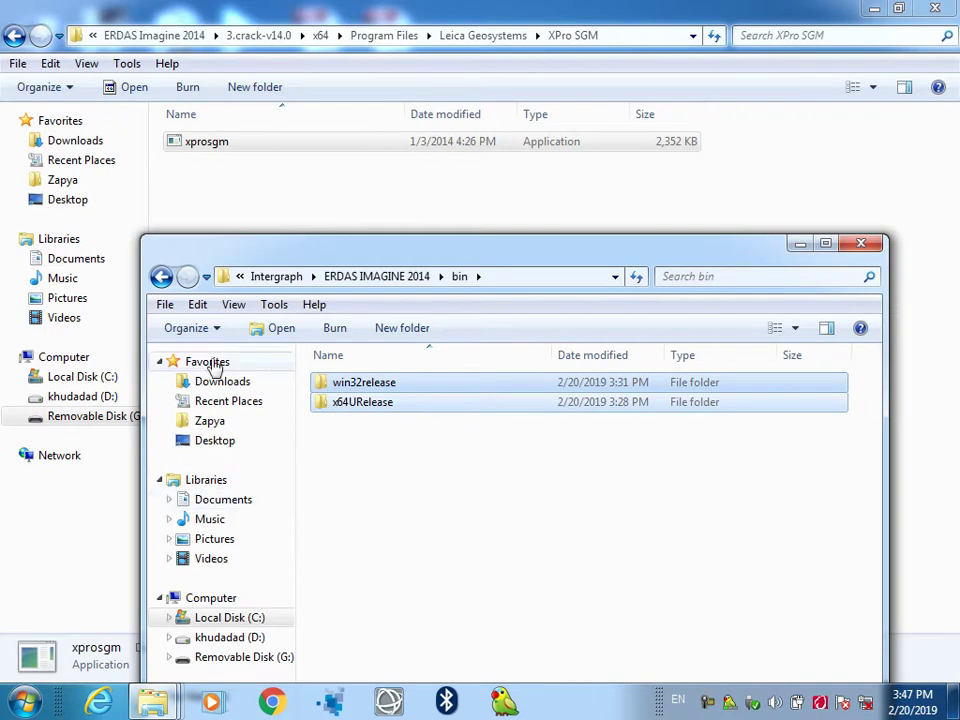
left_click(164, 280)
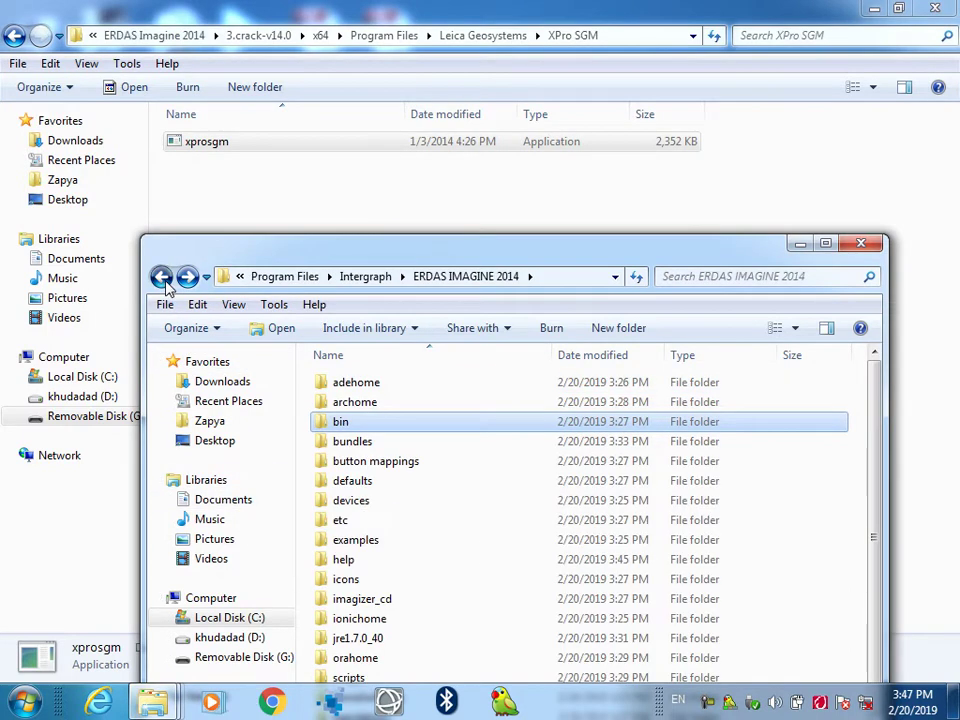
left_click(163, 278)
left_click(163, 278)
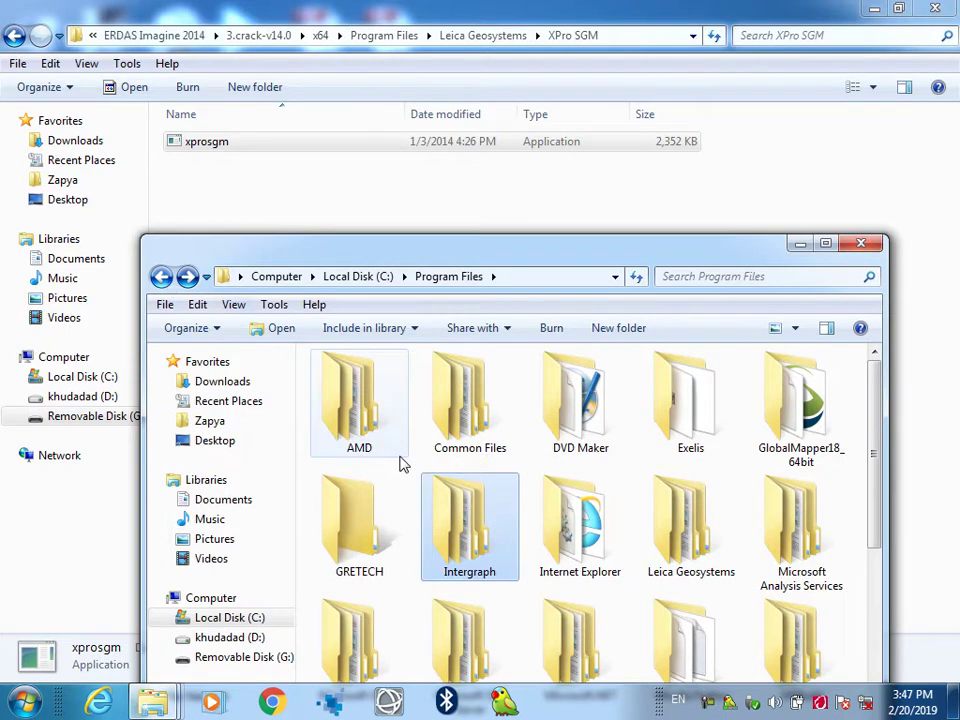
double_click(478, 558)
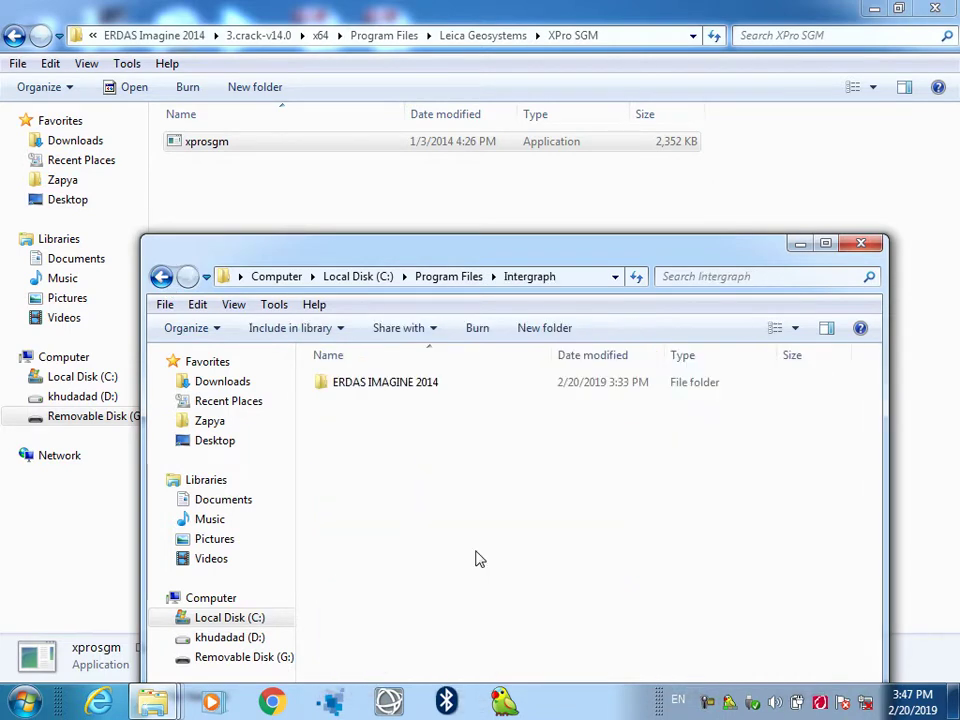
double_click(403, 384)
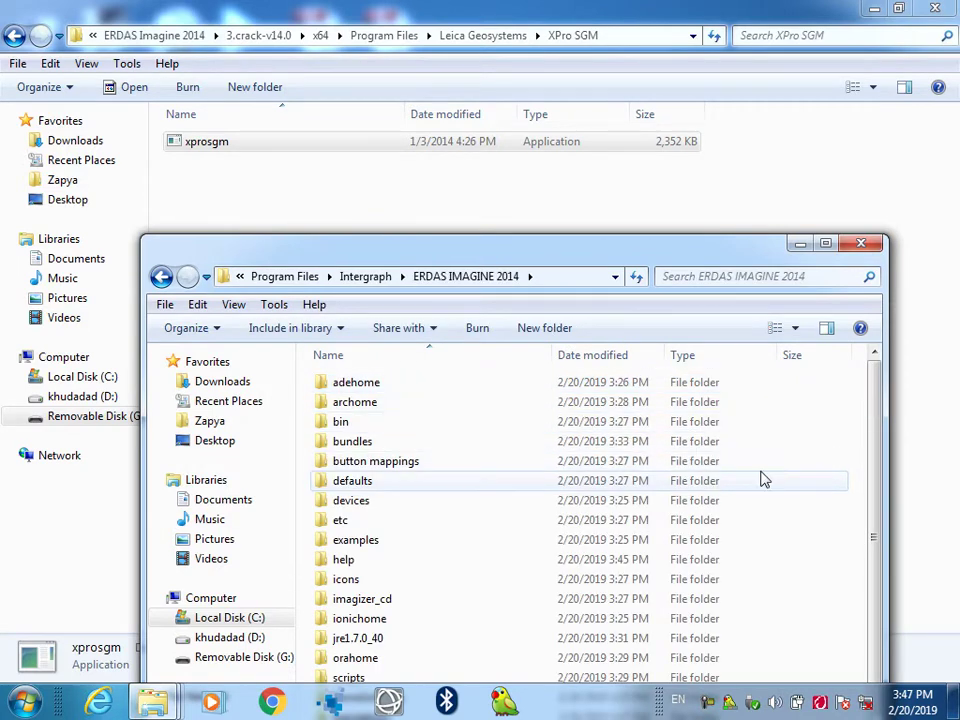
left_click_drag(874, 396, 880, 432)
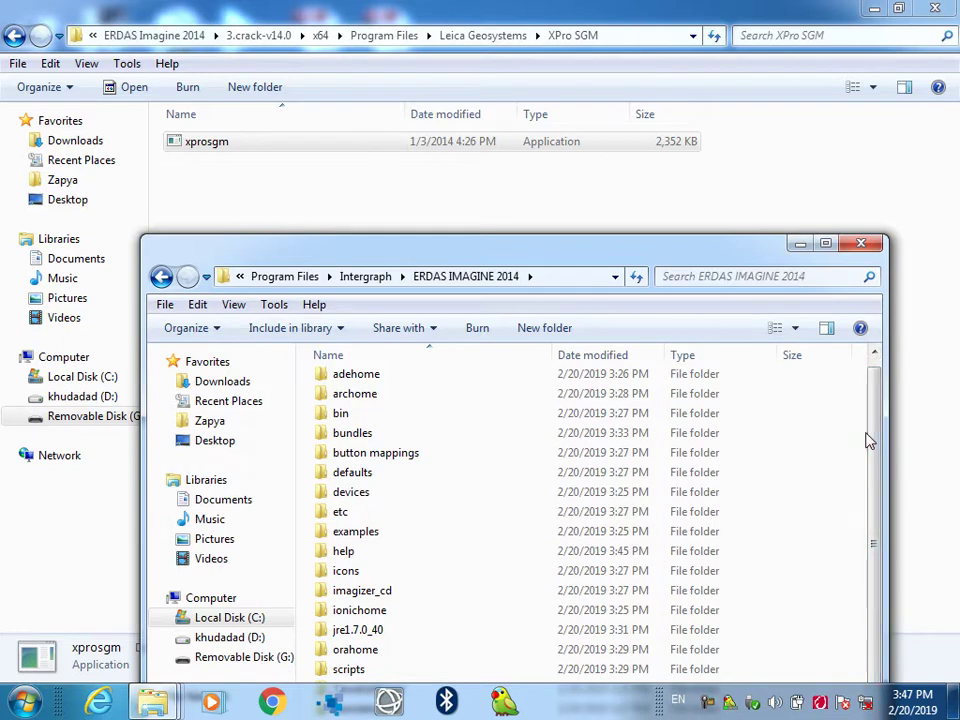
key("BackSpace")
key("BackSpace")
key("BackSpace")
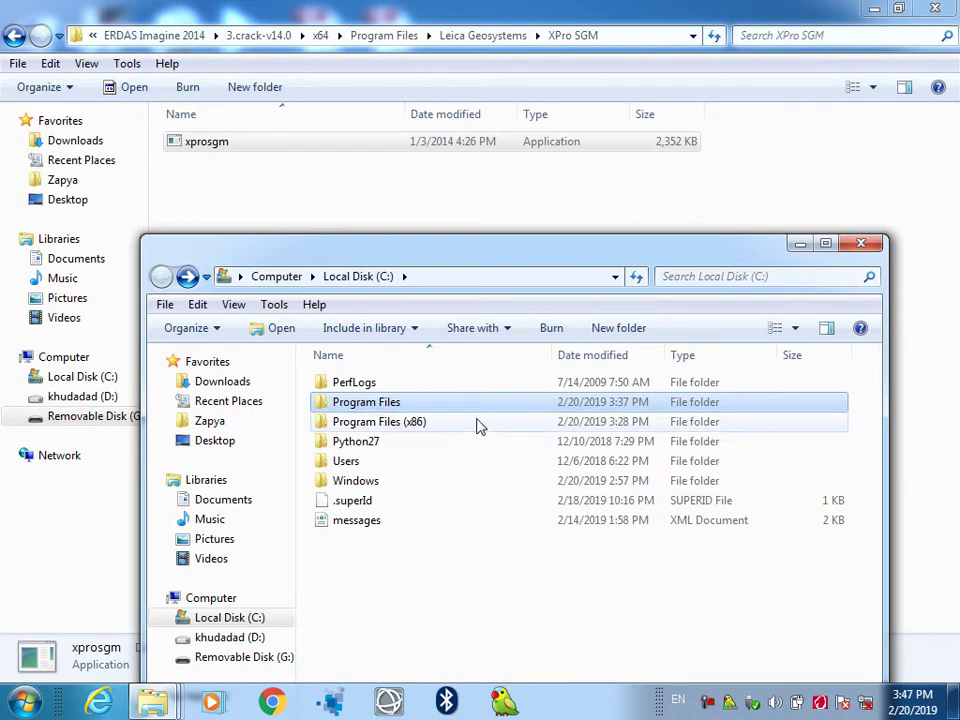
Open the Leica Geosystems, XPro SGM folder in Program Files on Local Disk (C:) and maximize the window
double_click(407, 403)
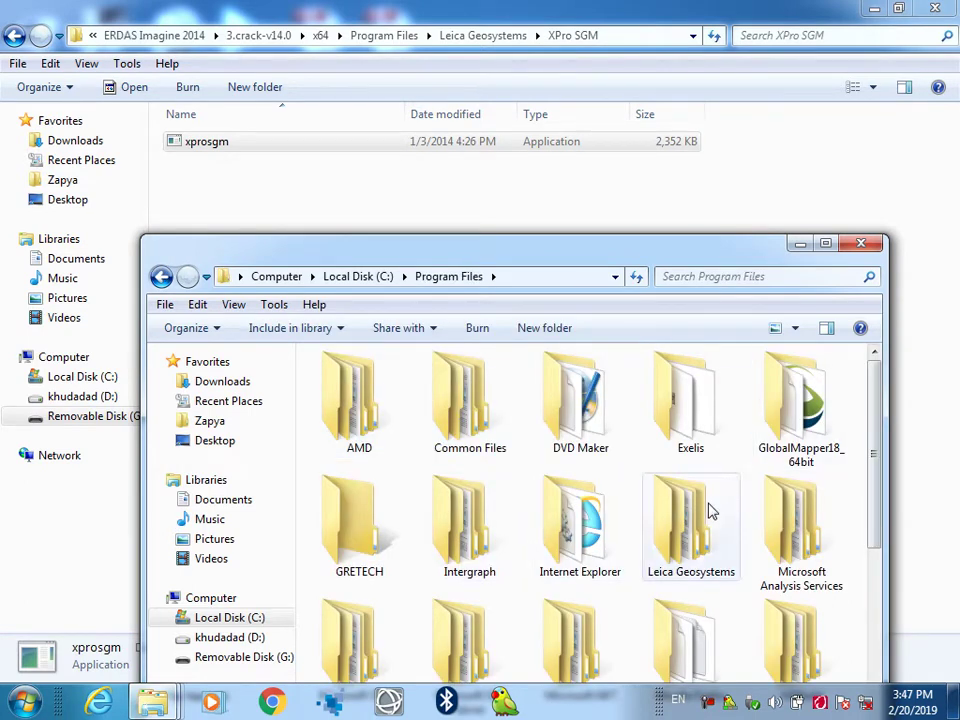
left_click(678, 537)
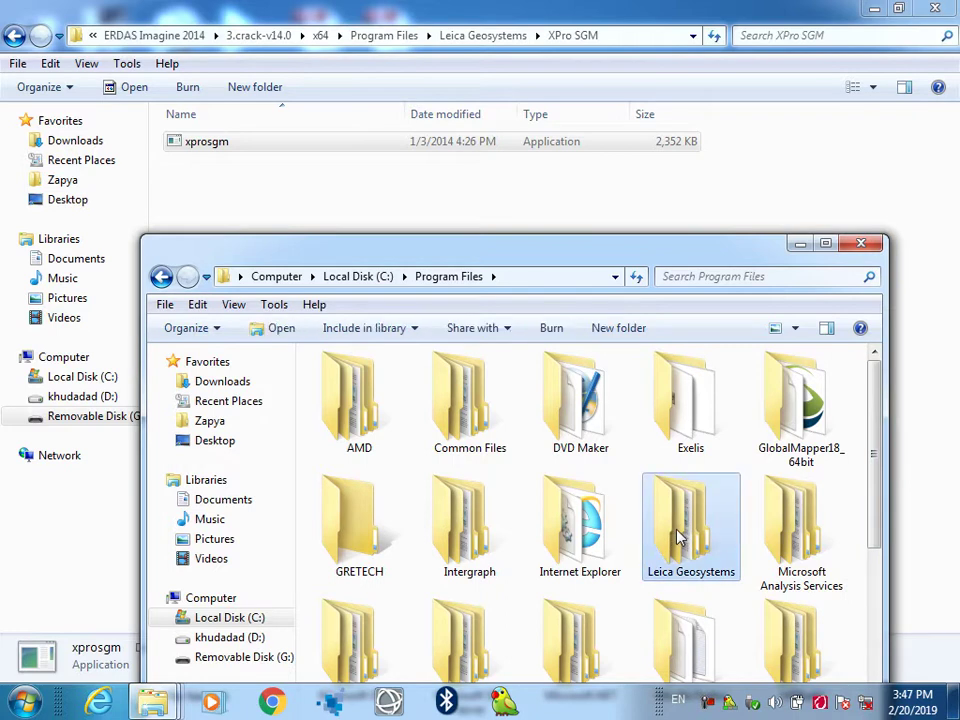
double_click(678, 537)
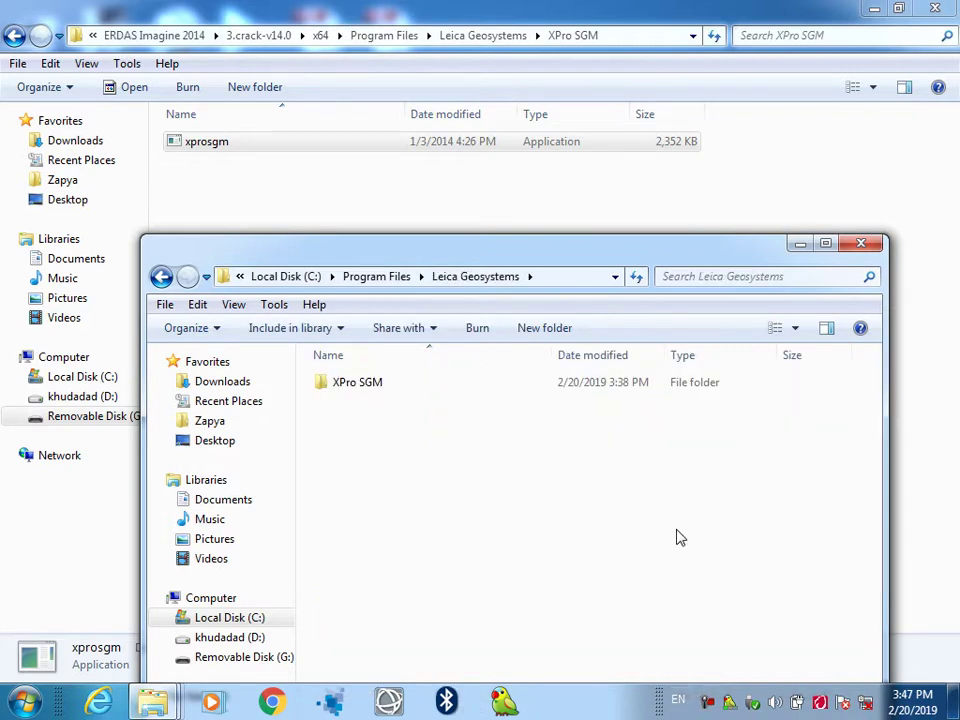
double_click(386, 387)
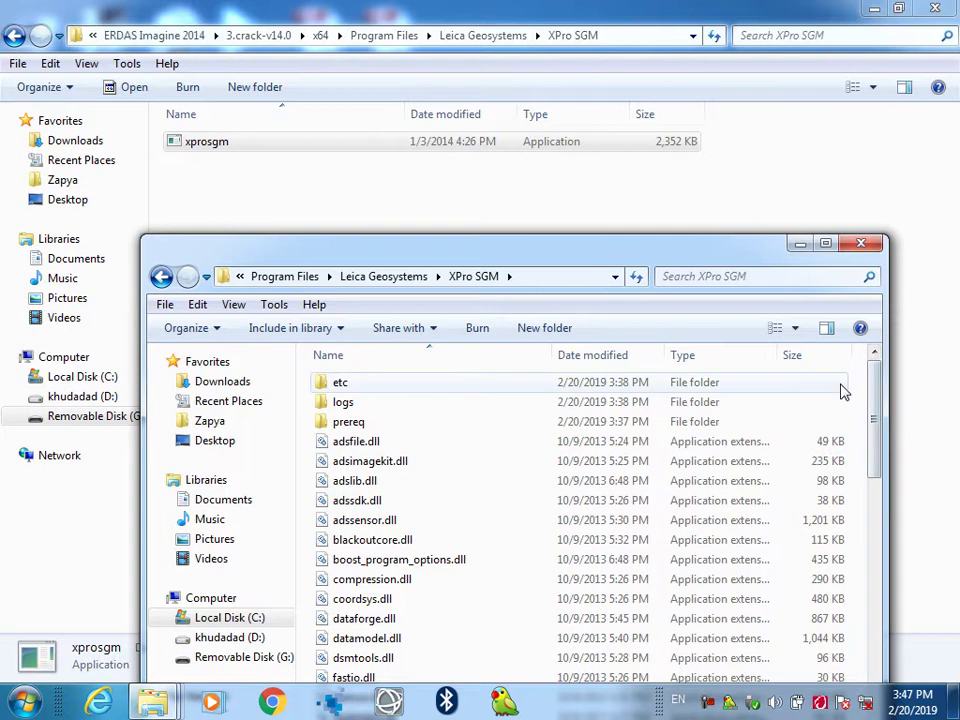
left_click(826, 245)
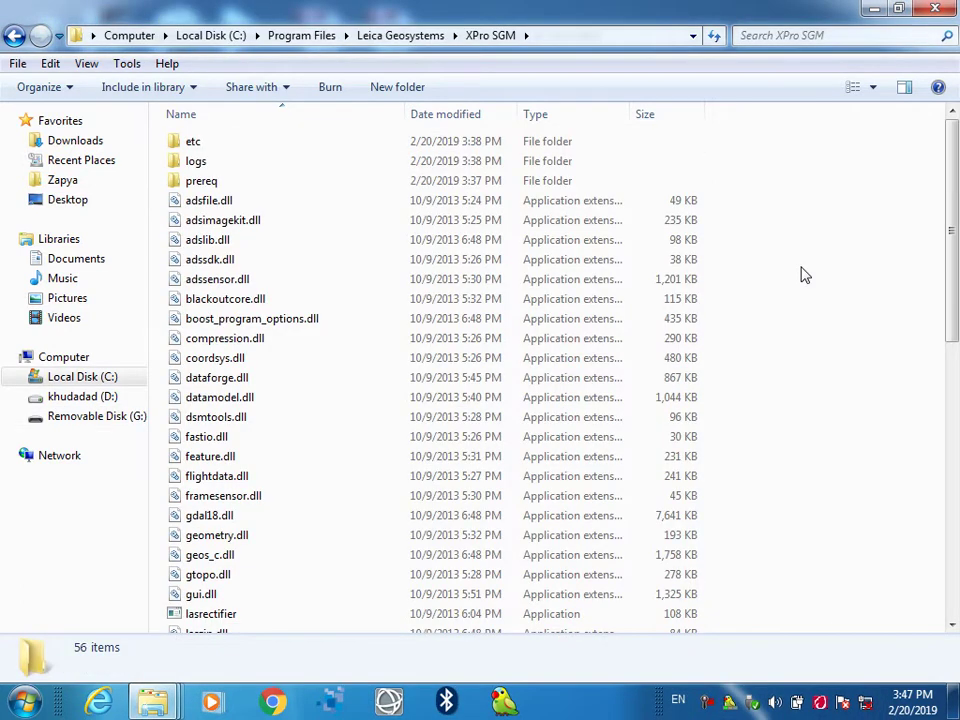
Paste xprosgm into the installed XPro SGM folder, replacing the existing file, and return to Program Files
right_click(805, 275)
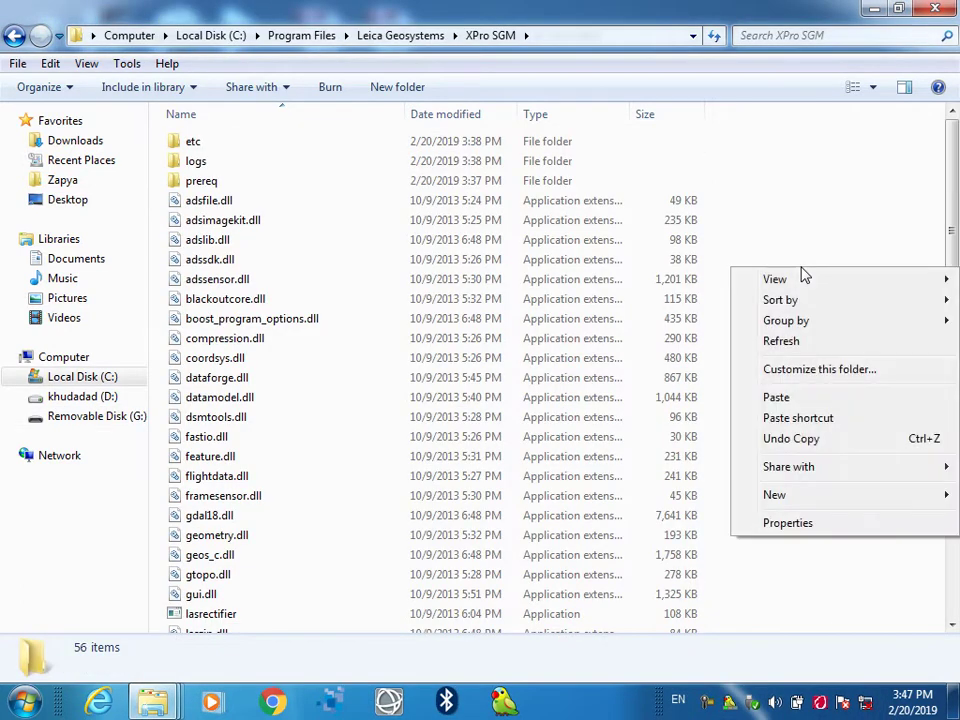
left_click(776, 397)
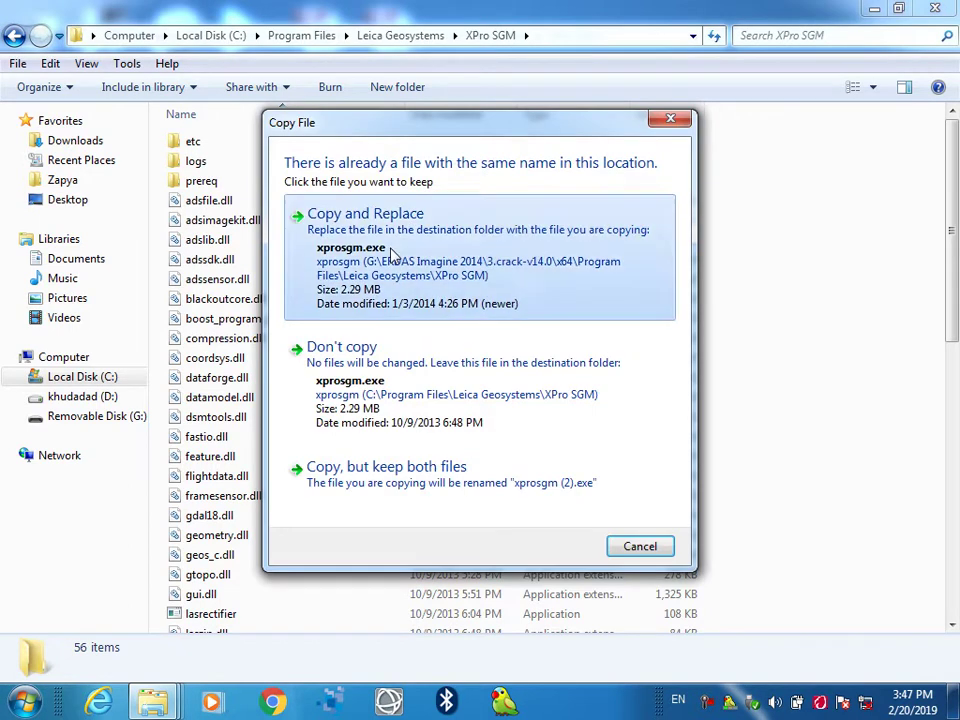
left_click(391, 255)
key("BackSpace")
key("BackSpace")
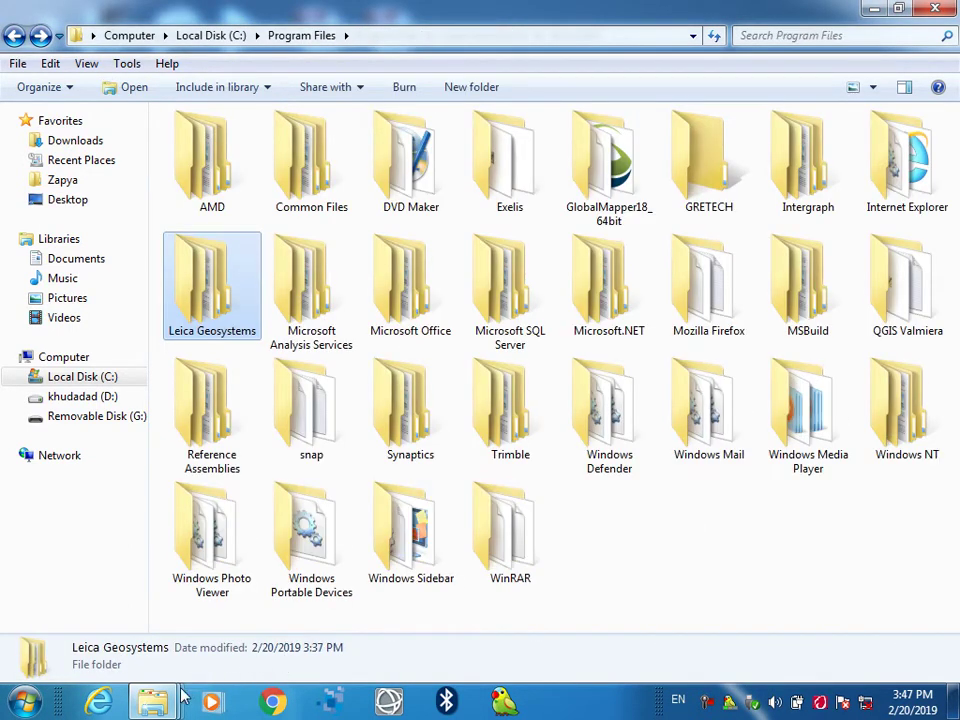
Switch back to the XPro SGM folder window on the removable disk
mouse_move(155, 700)
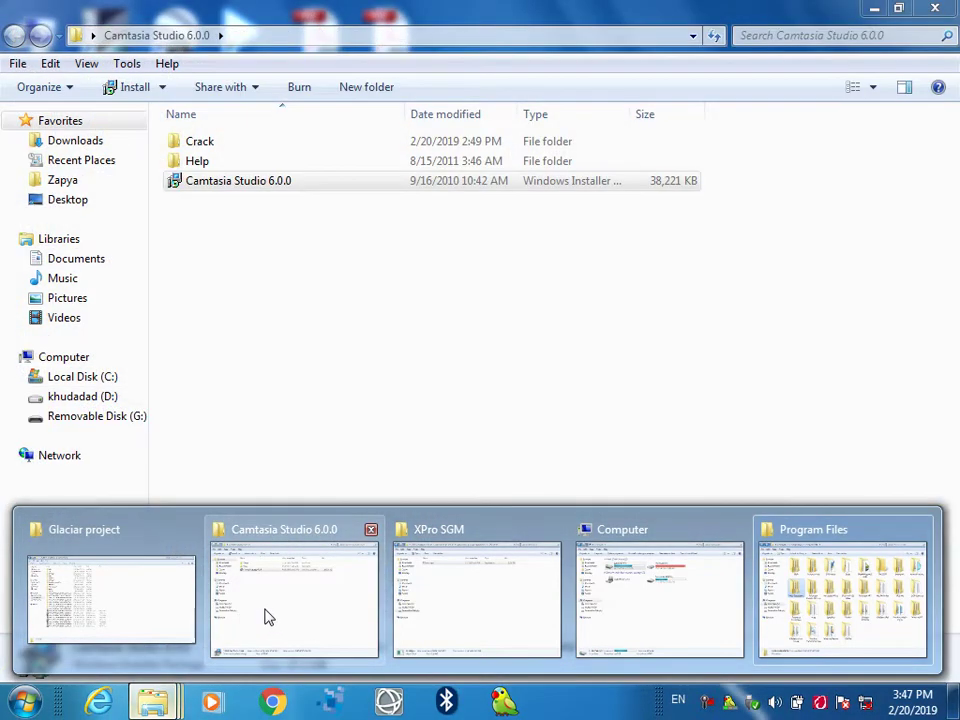
left_click(268, 617)
mouse_move(155, 700)
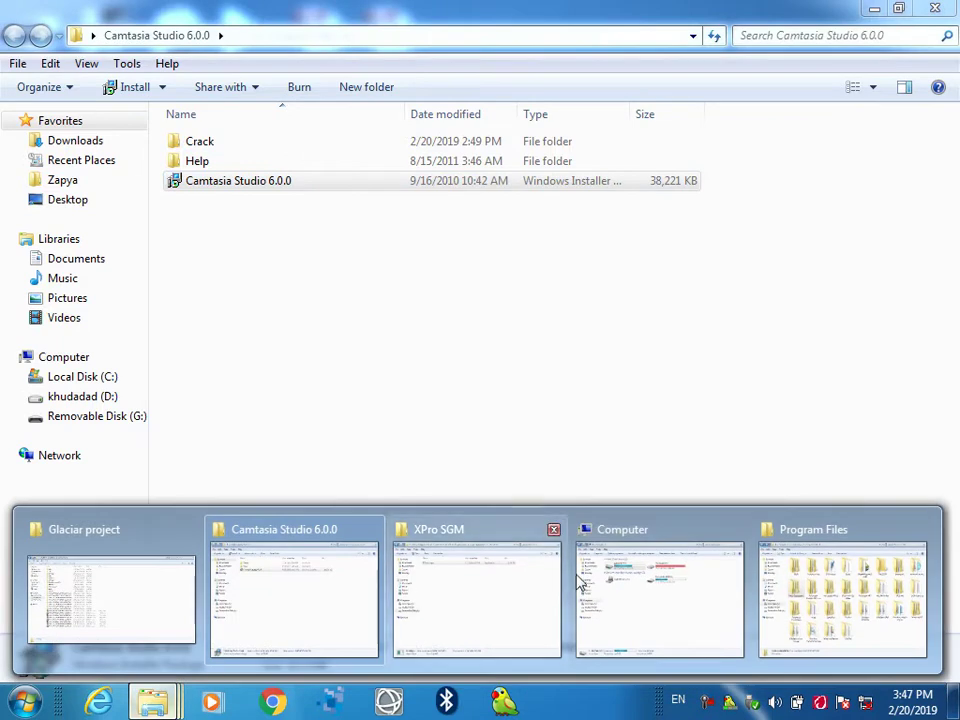
left_click(500, 619)
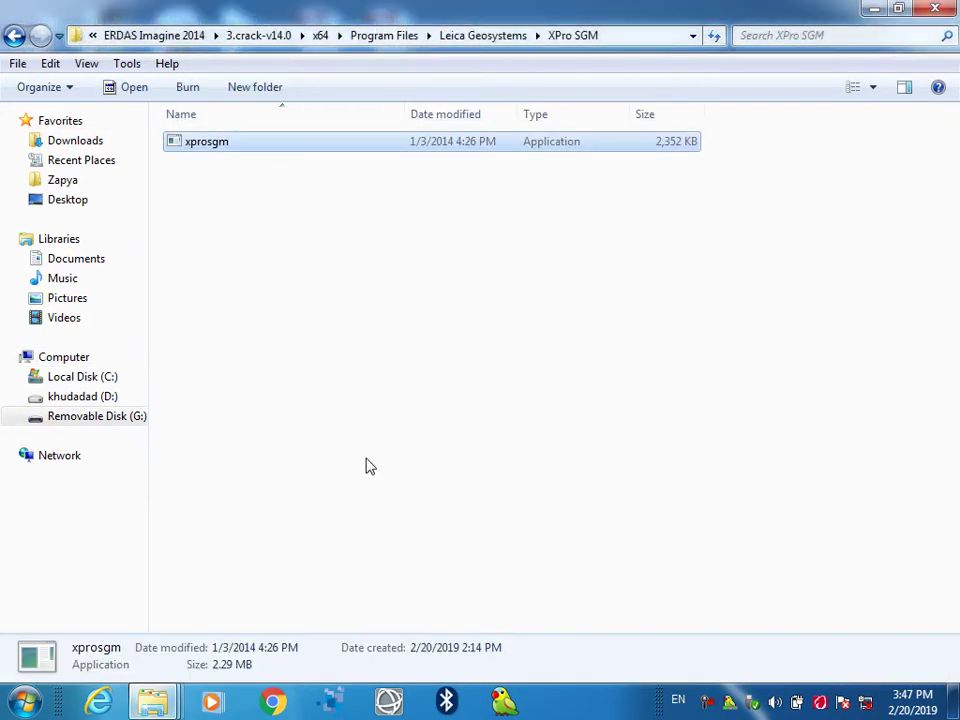
Go back up to the x64 folder, open Program Files (x86), Common Files, Intergraph, Licensing, 11.11.1, Program and copy LicStatusRpt and ShowHostID
key("BackSpace")
key("BackSpace")
key("BackSpace")
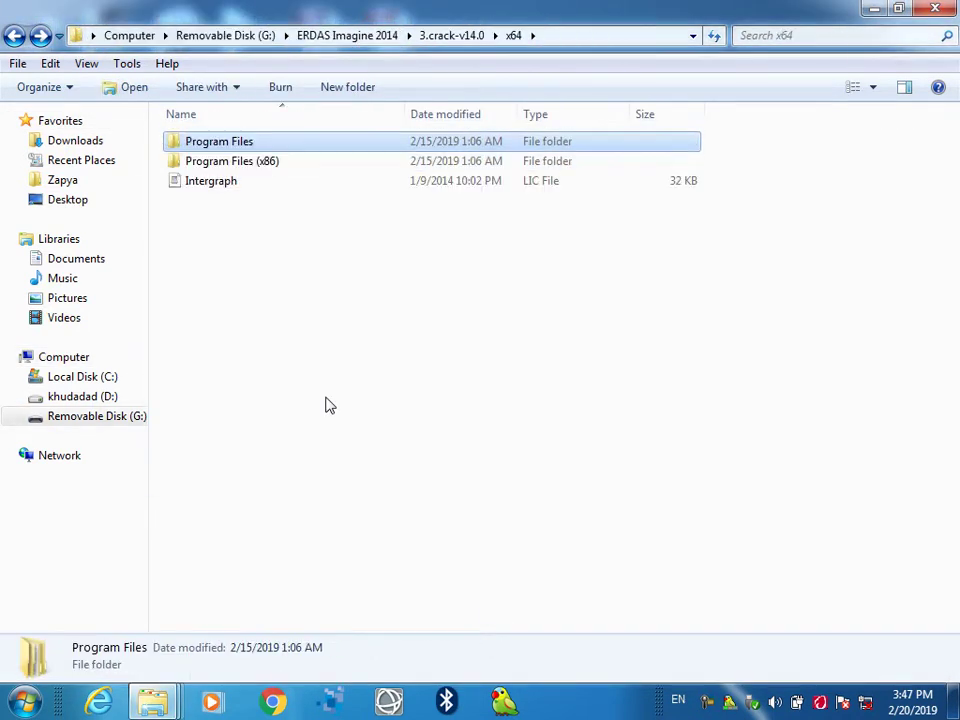
double_click(231, 162)
double_click(236, 148)
double_click(236, 148)
double_click(236, 148)
double_click(236, 148)
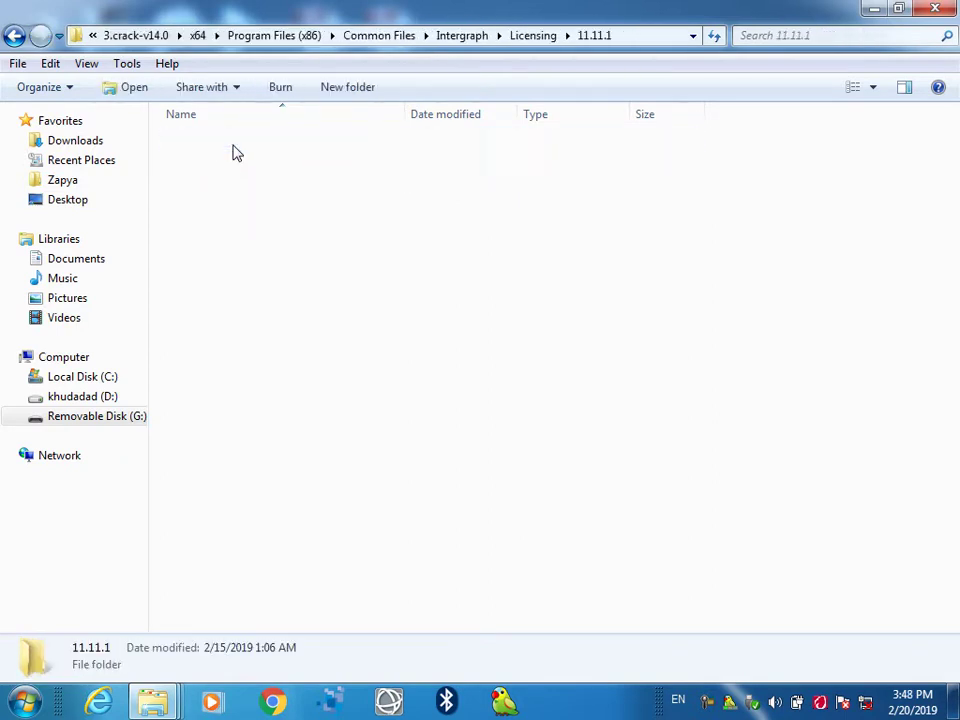
double_click(236, 148)
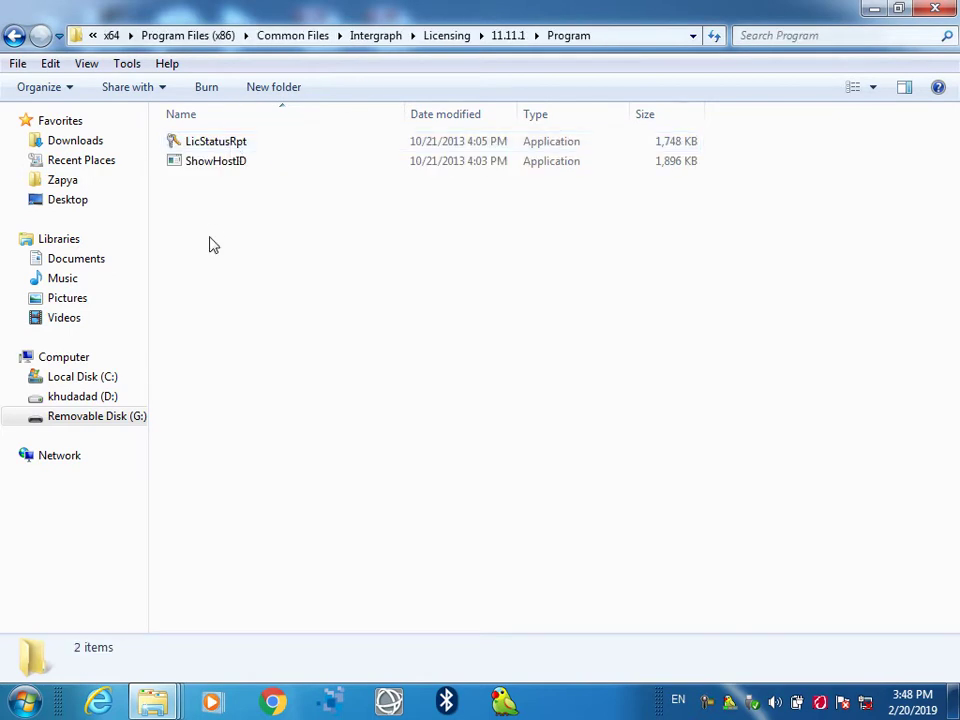
left_click_drag(221, 215, 236, 148)
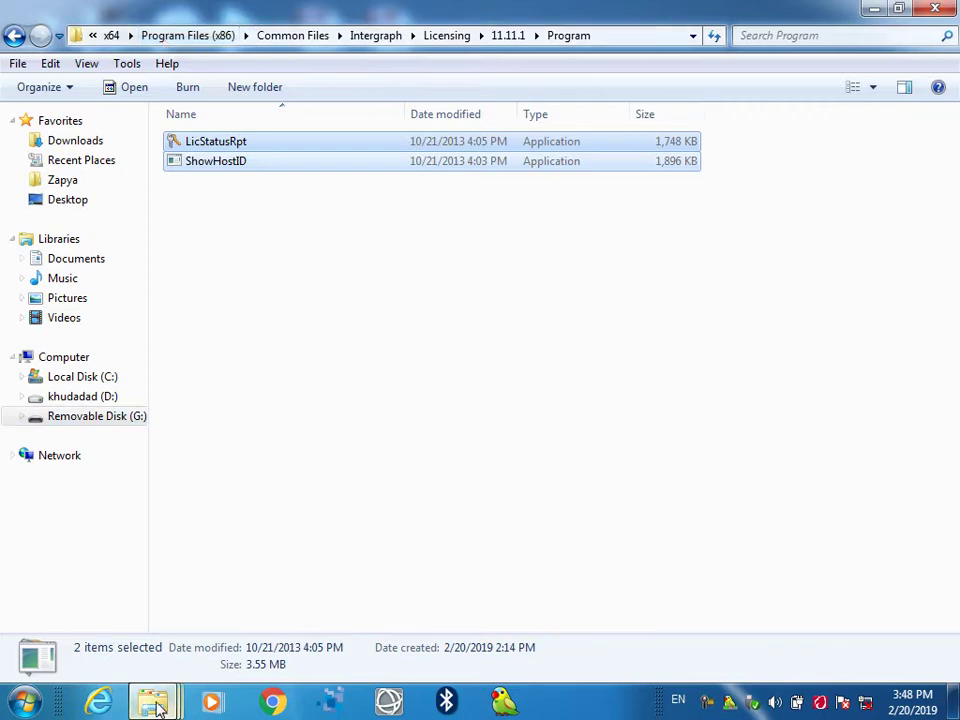
Switch to the Local Disk (C:) window and open Program Files (x86), Common Files, Intergraph, Licensing, 11.11.1, Program
mouse_move(155, 708)
left_click(855, 612)
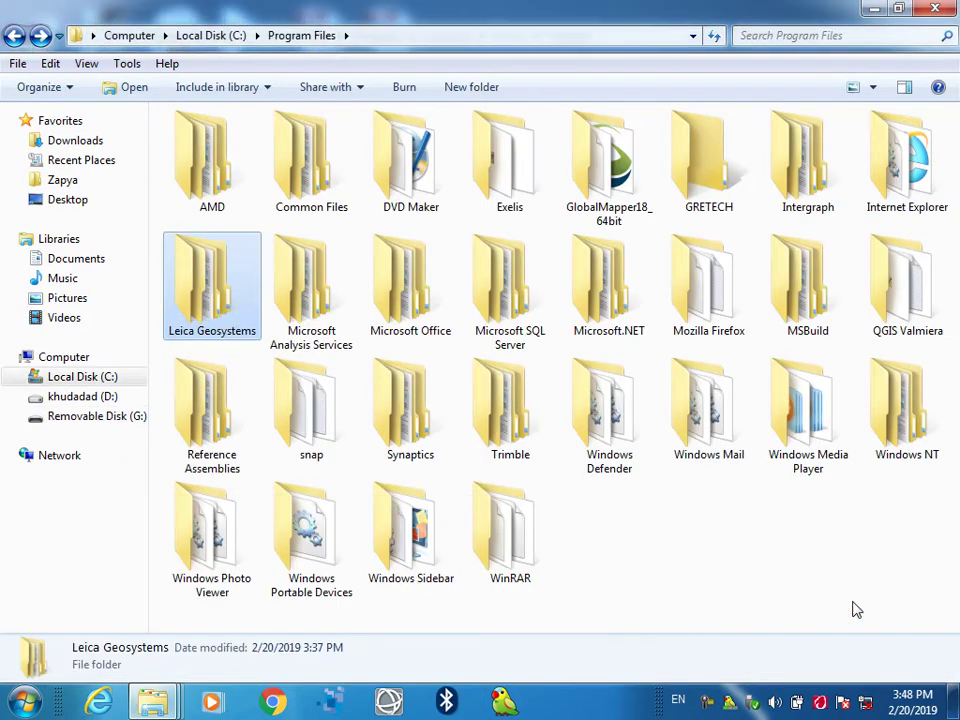
key("BackSpace")
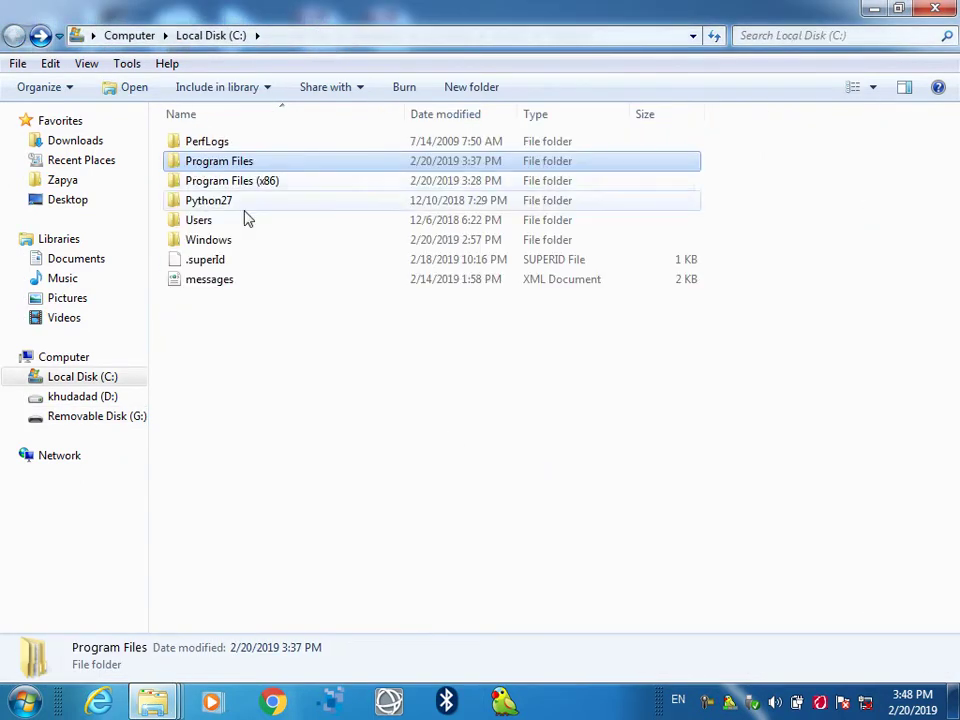
double_click(262, 182)
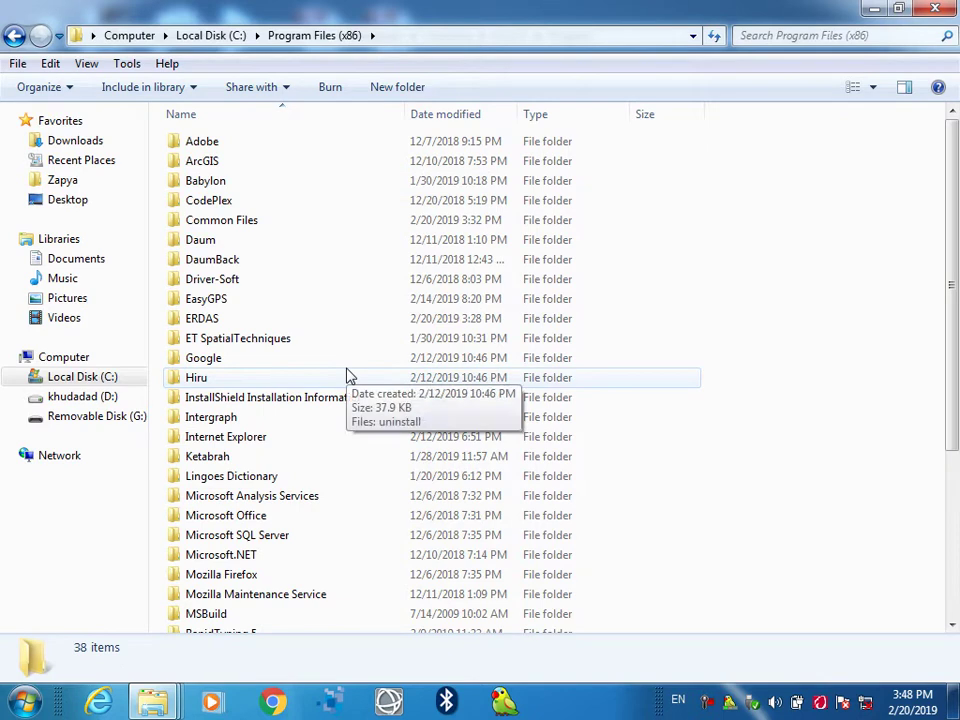
double_click(254, 221)
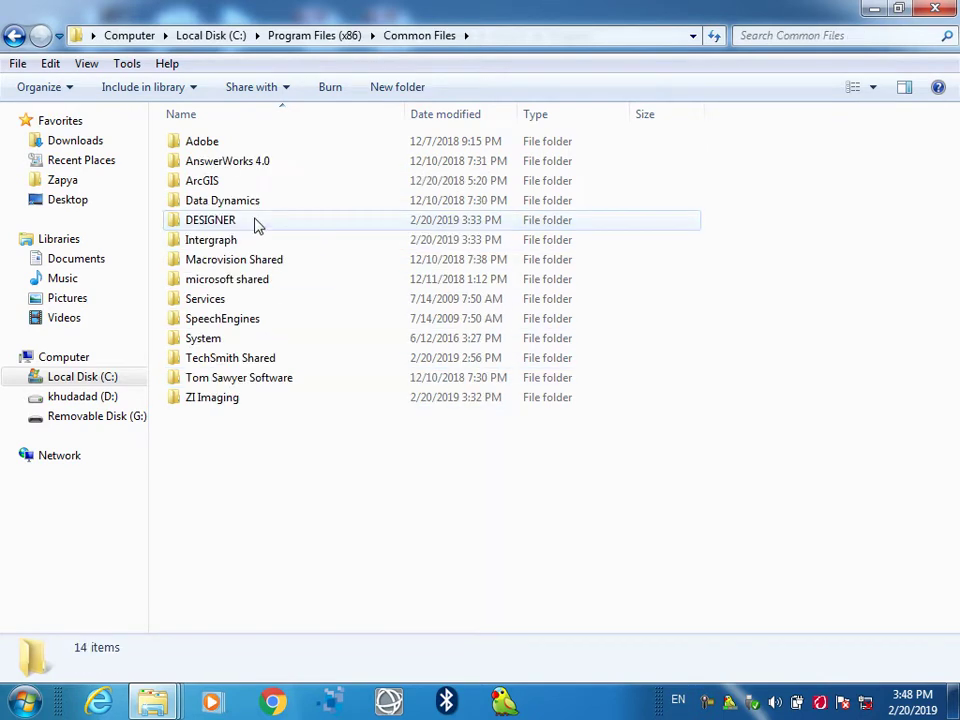
double_click(238, 242)
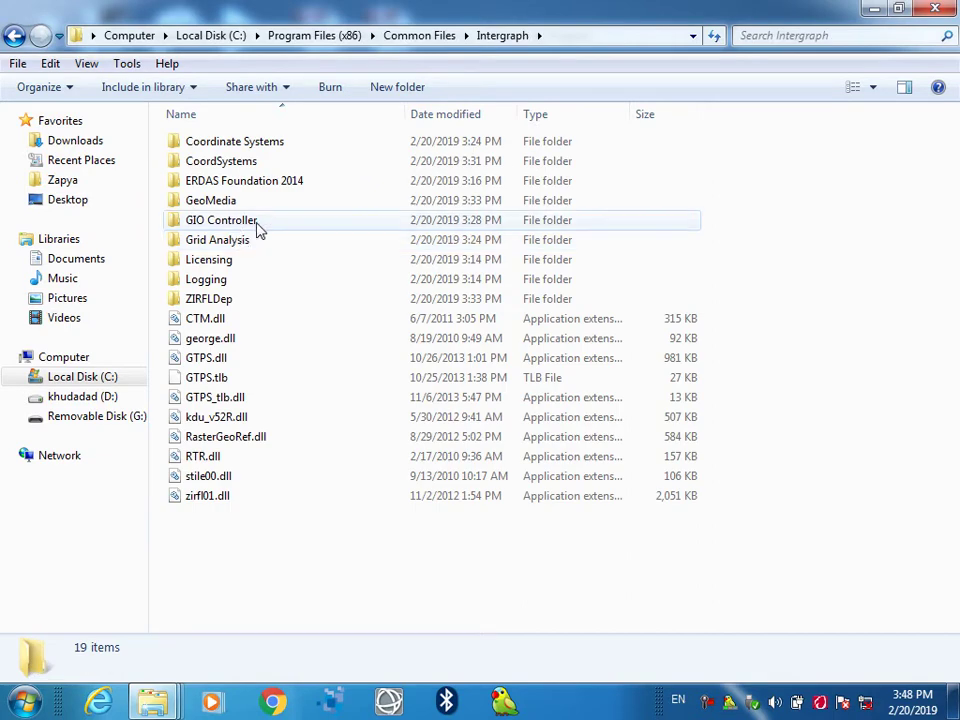
double_click(231, 260)
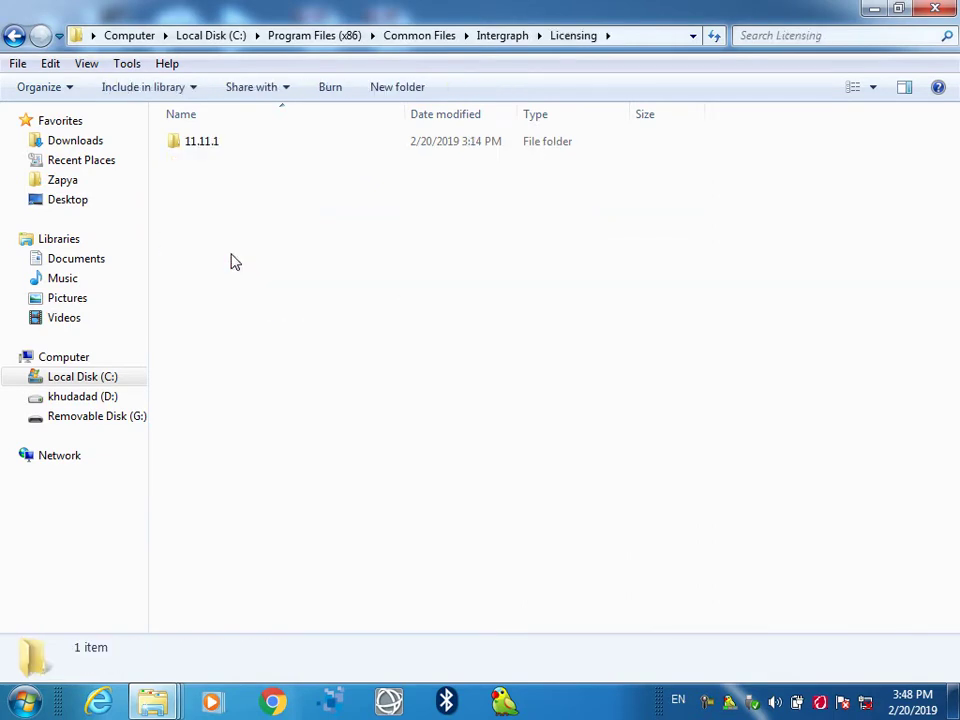
left_click(214, 148)
double_click(214, 148)
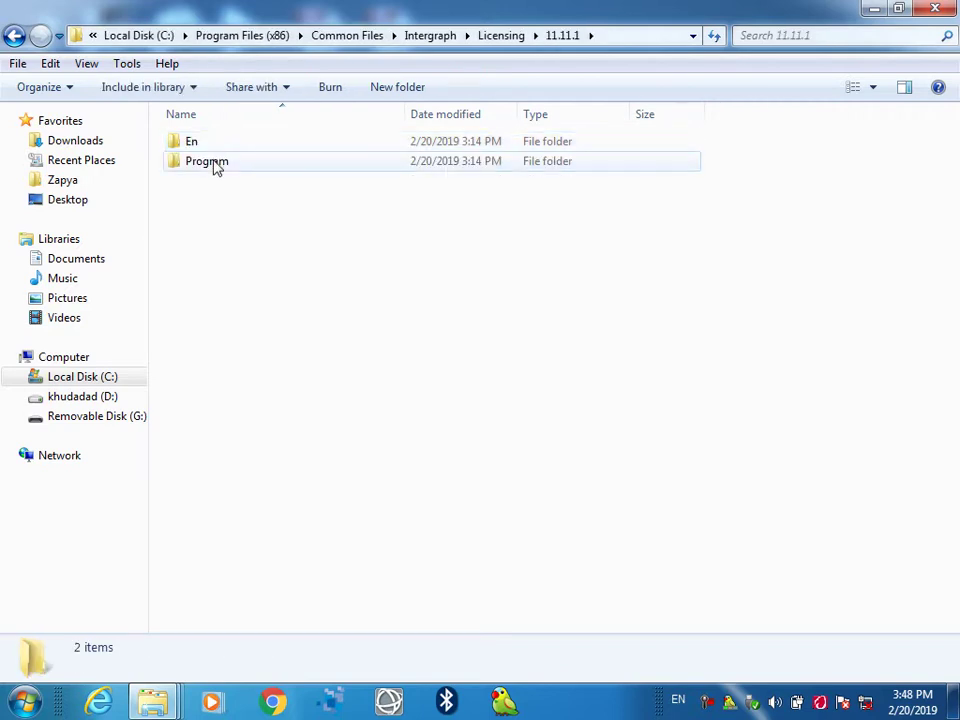
double_click(214, 163)
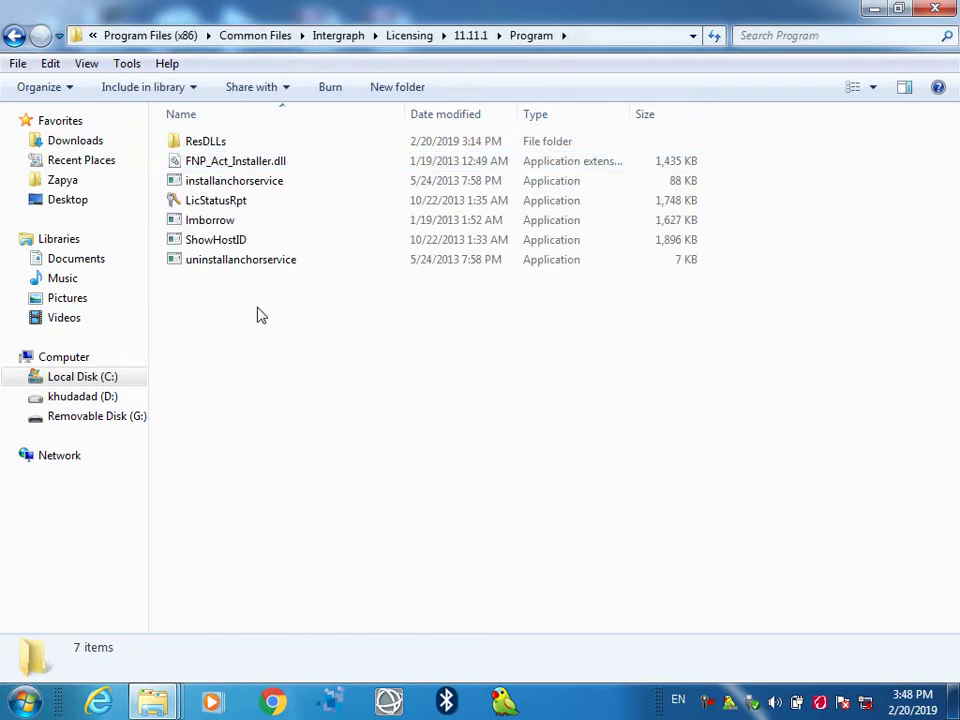
Paste LicStatusRpt and ShowHostID into the installed Program folder, replacing both existing files
key("ctrl+v")
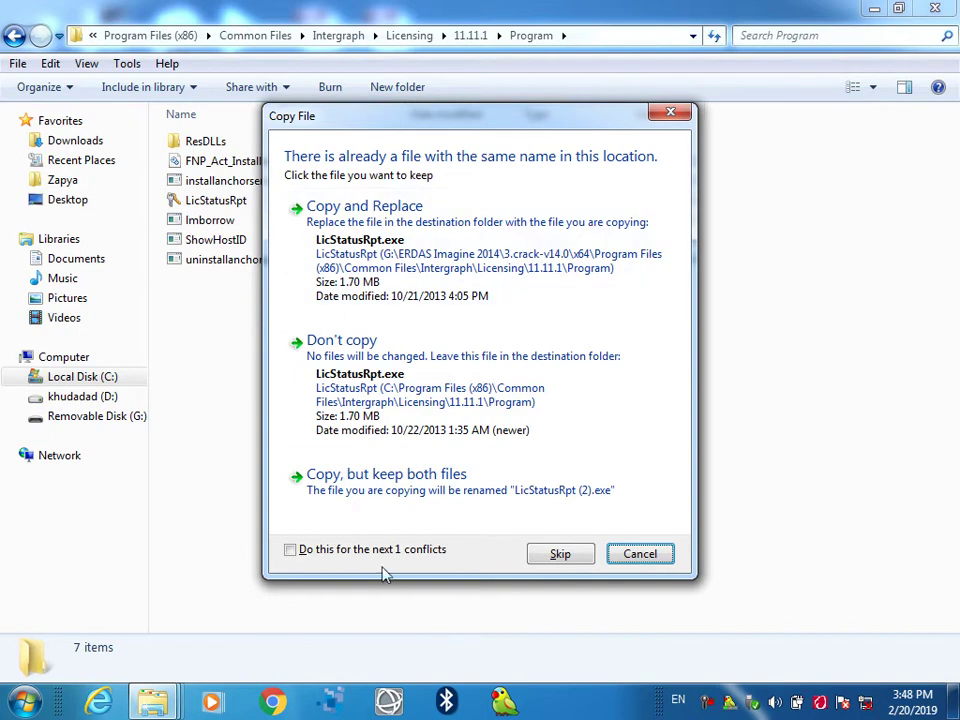
left_click(326, 552)
left_click(429, 268)
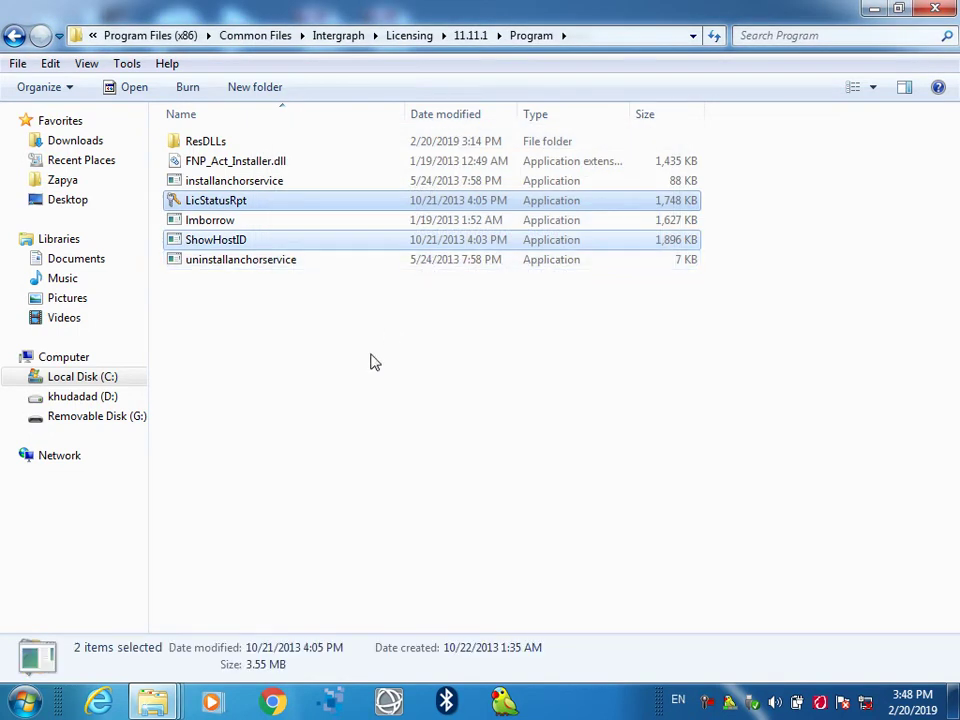
Show the list of all installed programs and check the contents of its ERDAS IMAGINE 2014 folder
left_click(25, 701)
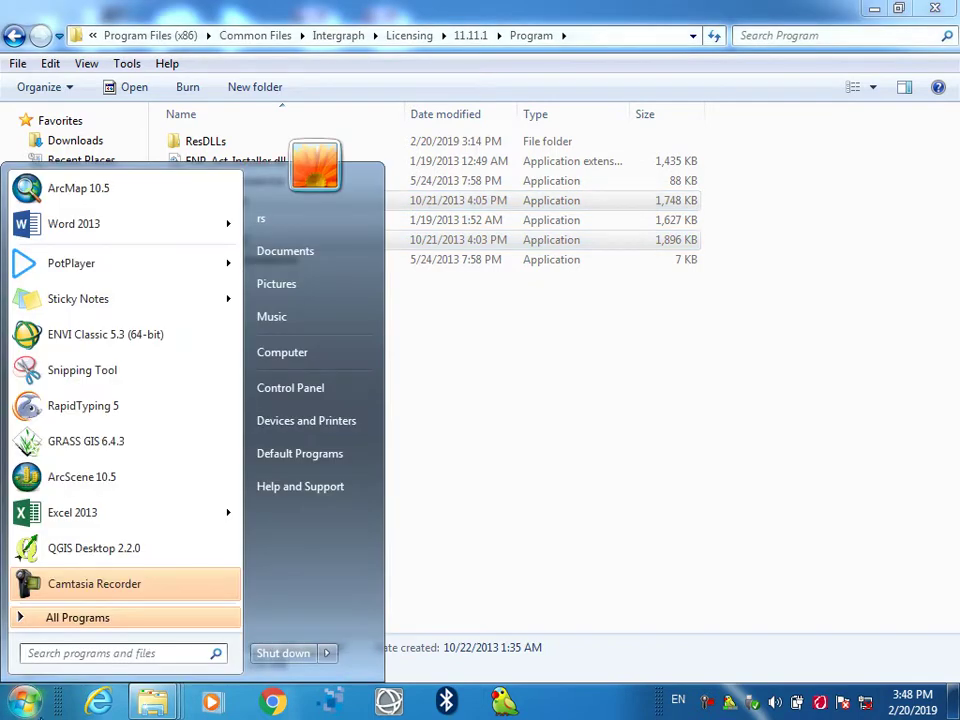
left_click(112, 625)
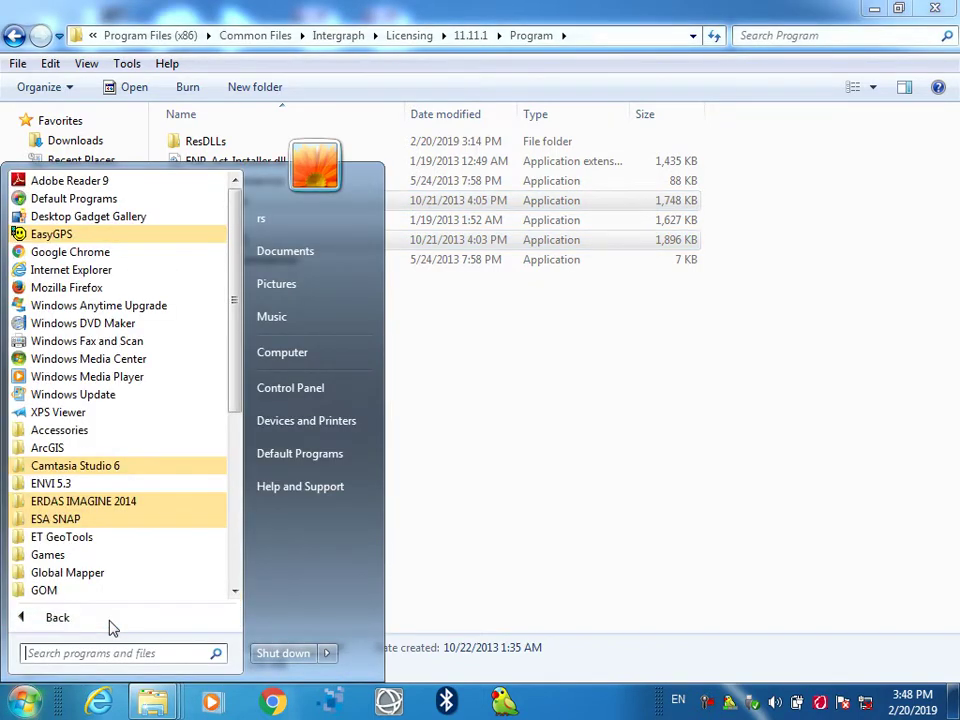
left_click(88, 502)
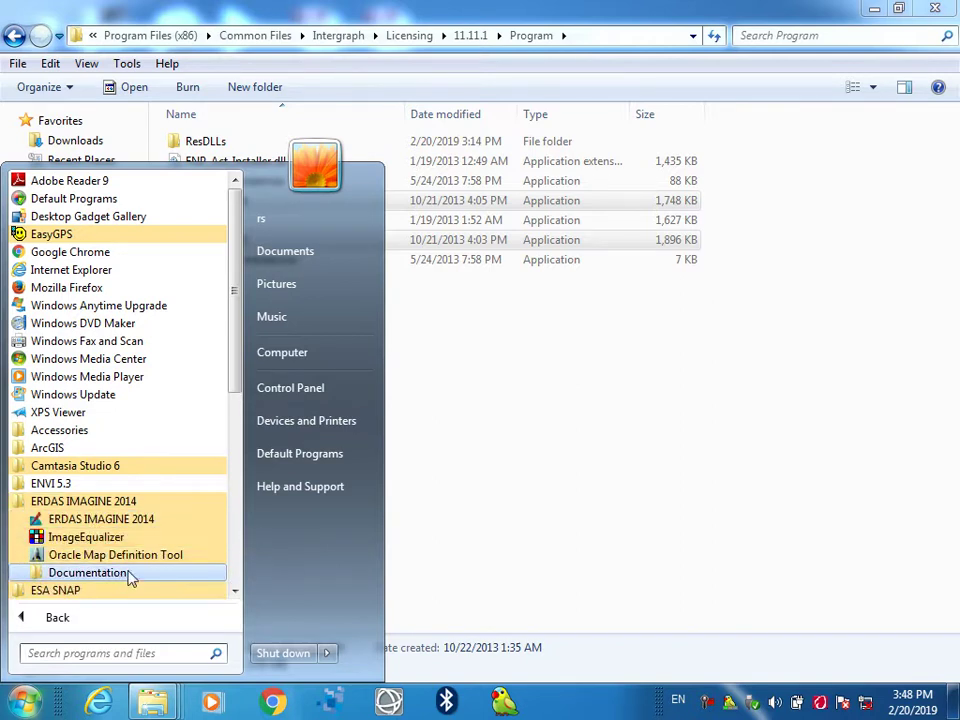
left_click(23, 503)
left_click(73, 653)
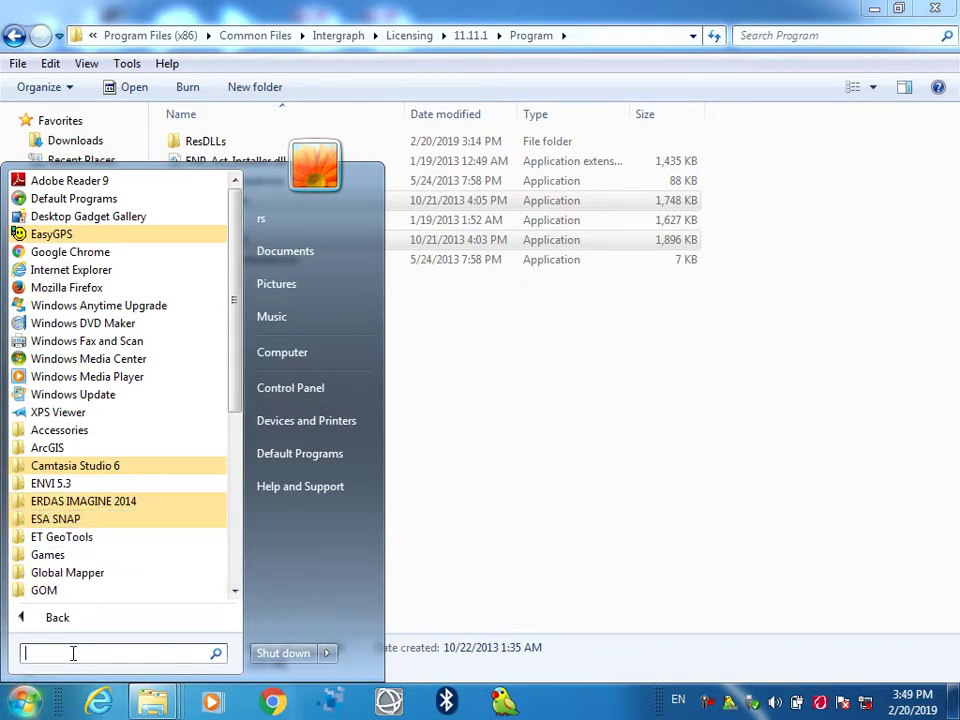
type("E")
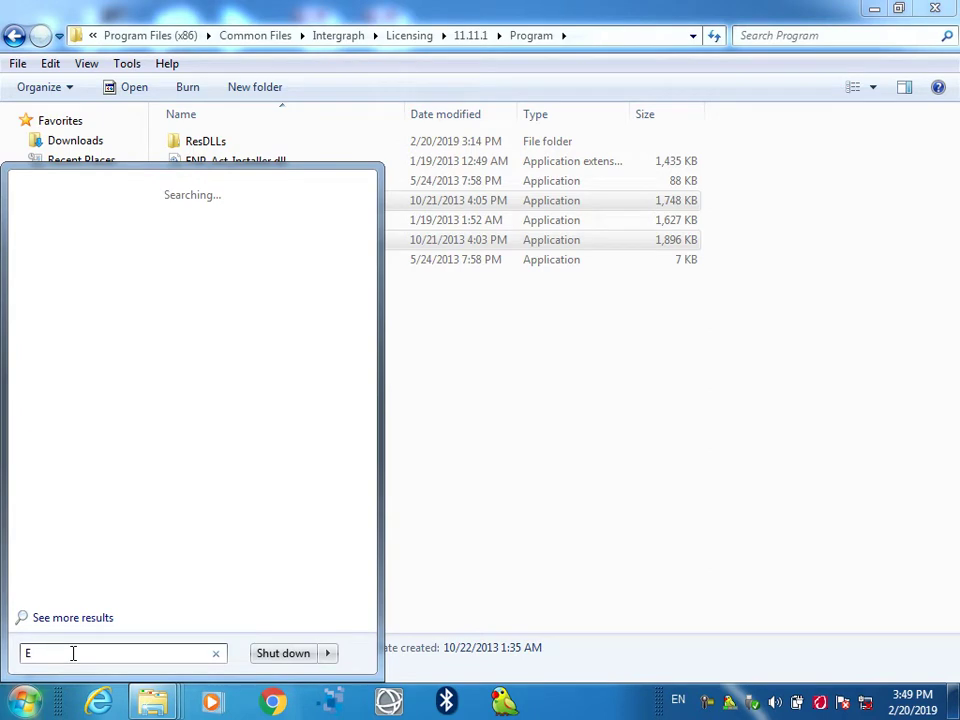
type("r")
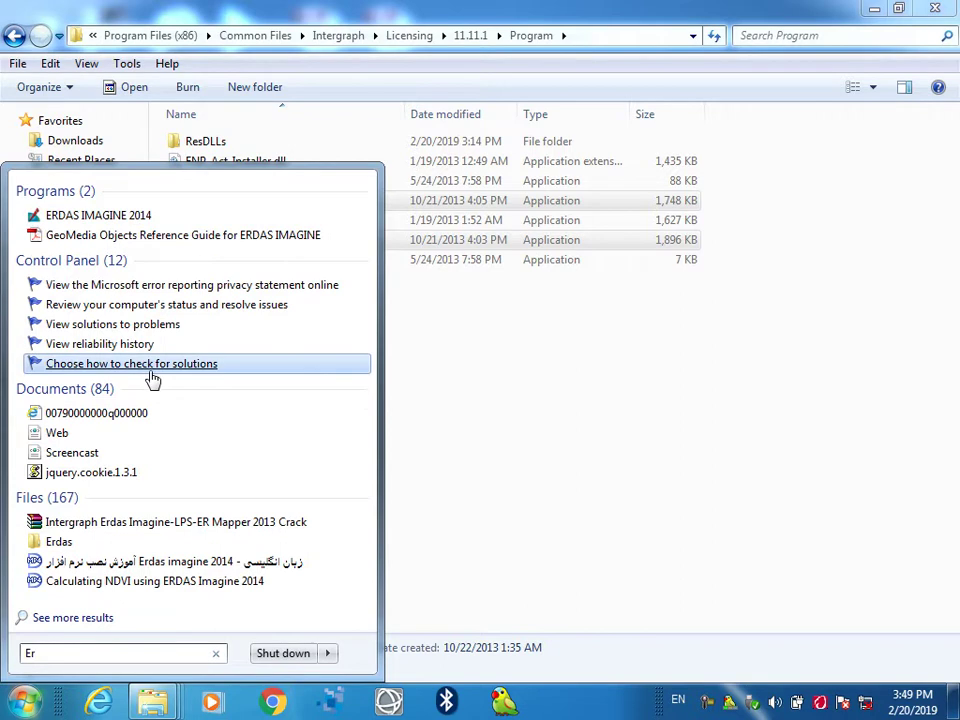
key("BackSpace")
key("BackSpace")
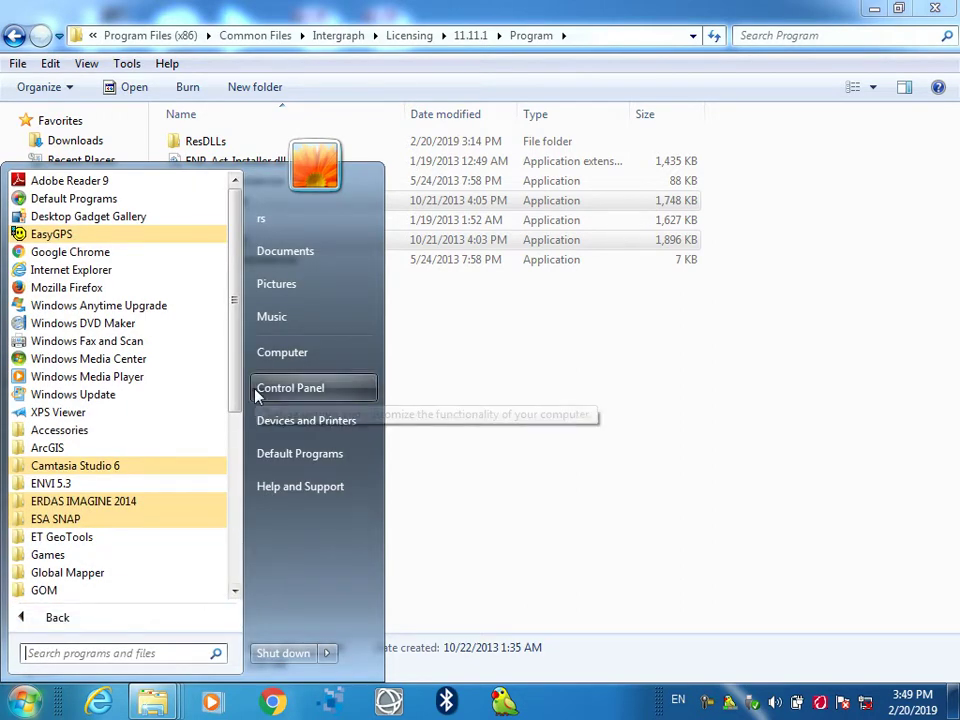
Launch Intergraph License Administration from the Intergraph Licensing 11.11.1 program group and bring its window to the front
scroll(238, 401, "down", 1)
scroll(238, 415, "down", 3)
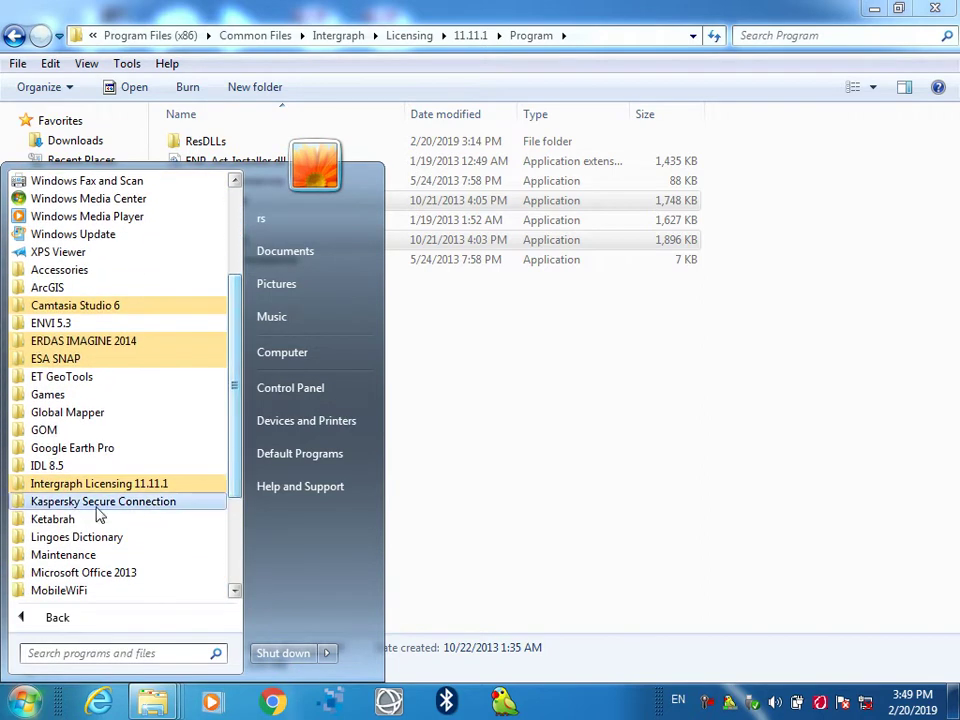
left_click(40, 483)
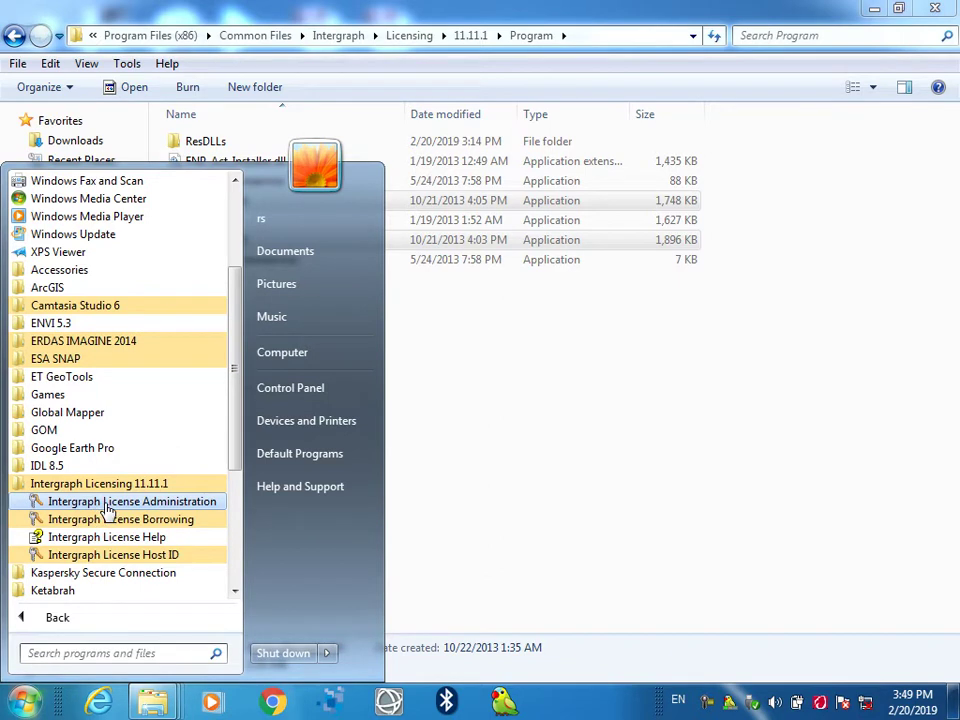
left_click(107, 503)
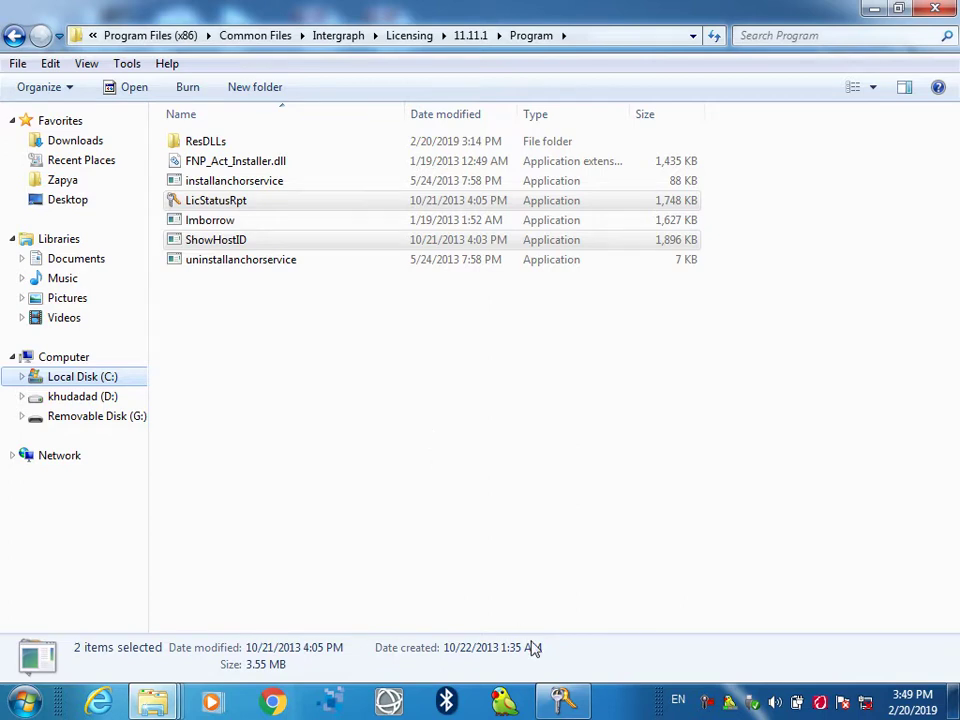
left_click(560, 703)
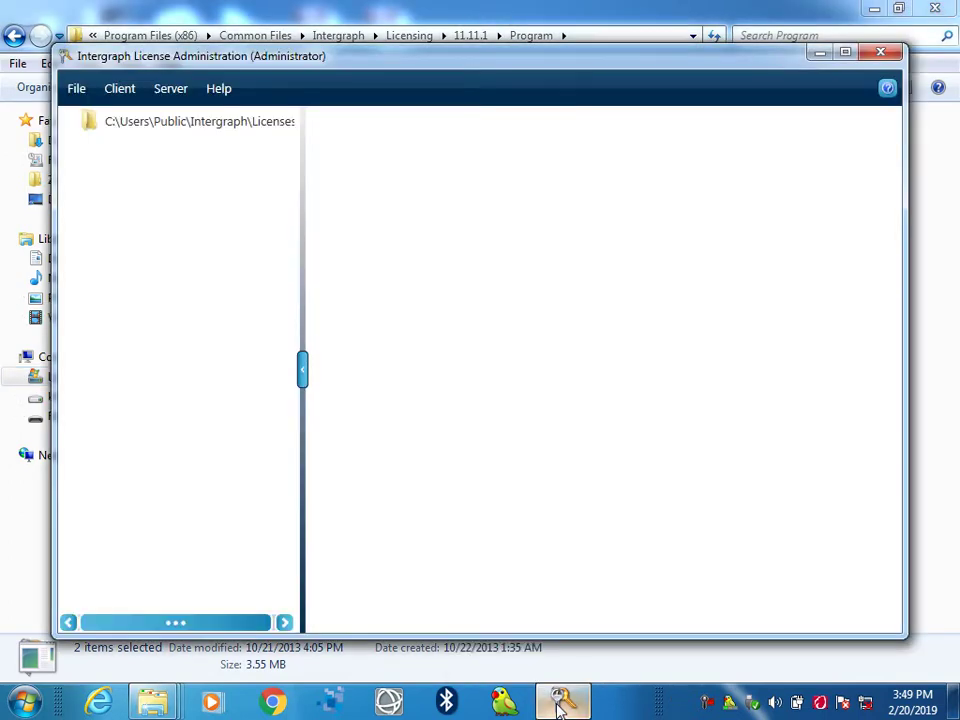
Import the Intergraph license file from the ERDAS Imagine 2014, 3.crack-v14.0, x64 folder on Removable Disk (G:)
left_click(80, 90)
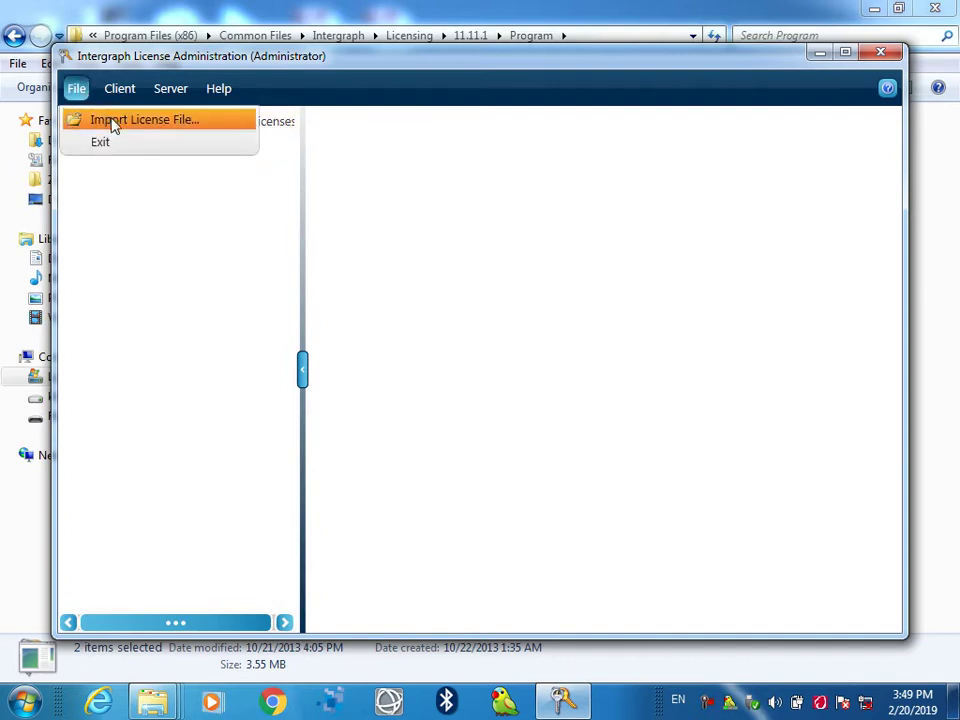
left_click(114, 121)
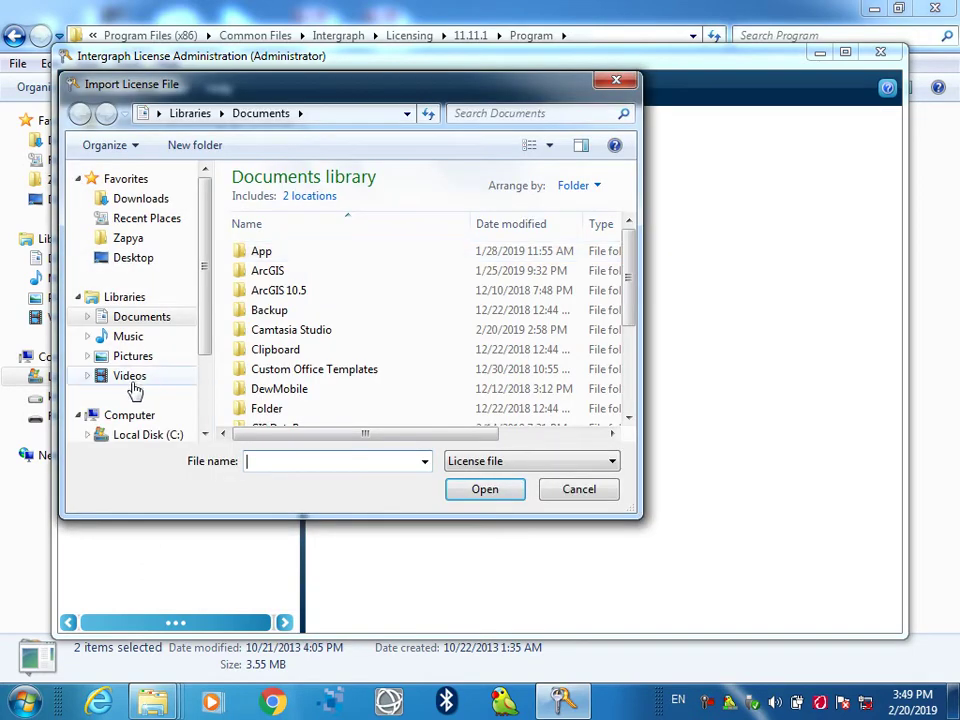
scroll(199, 332, "down", 2)
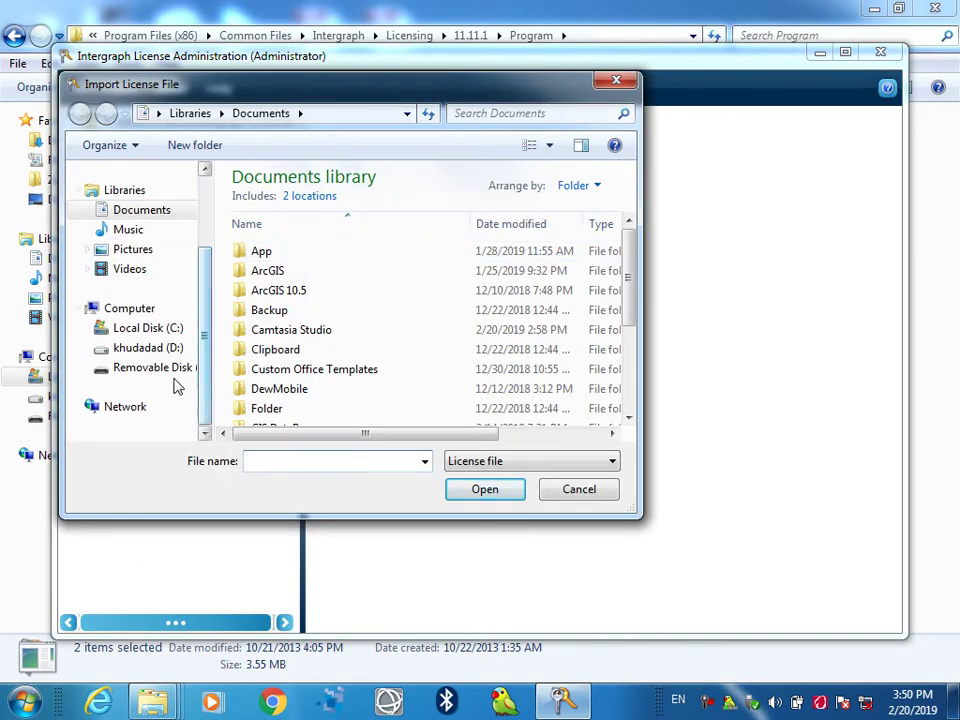
left_click(165, 372)
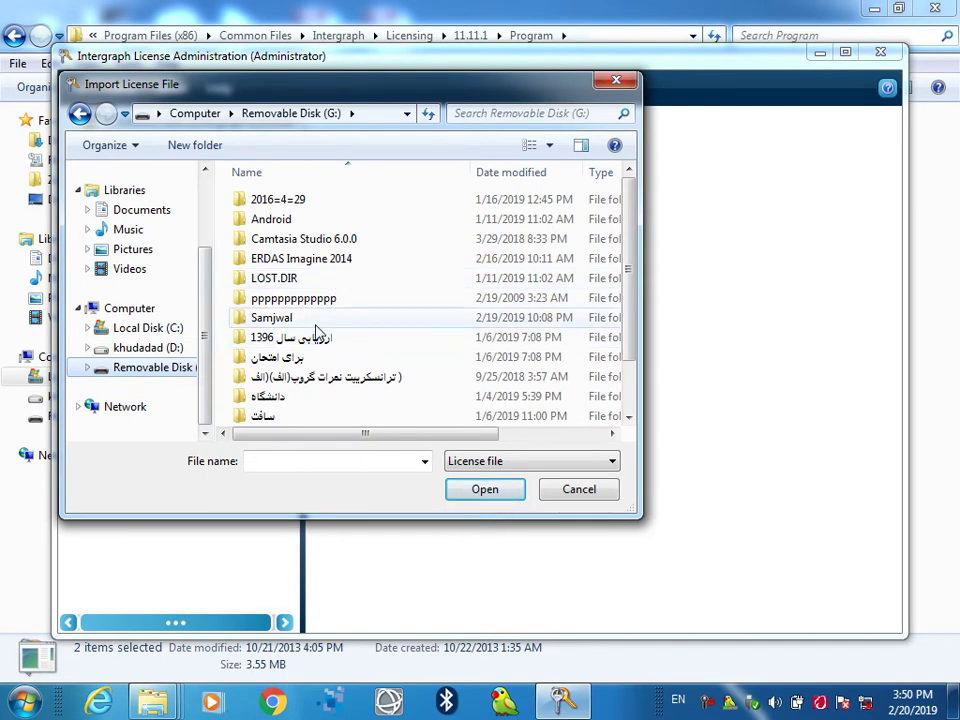
double_click(313, 259)
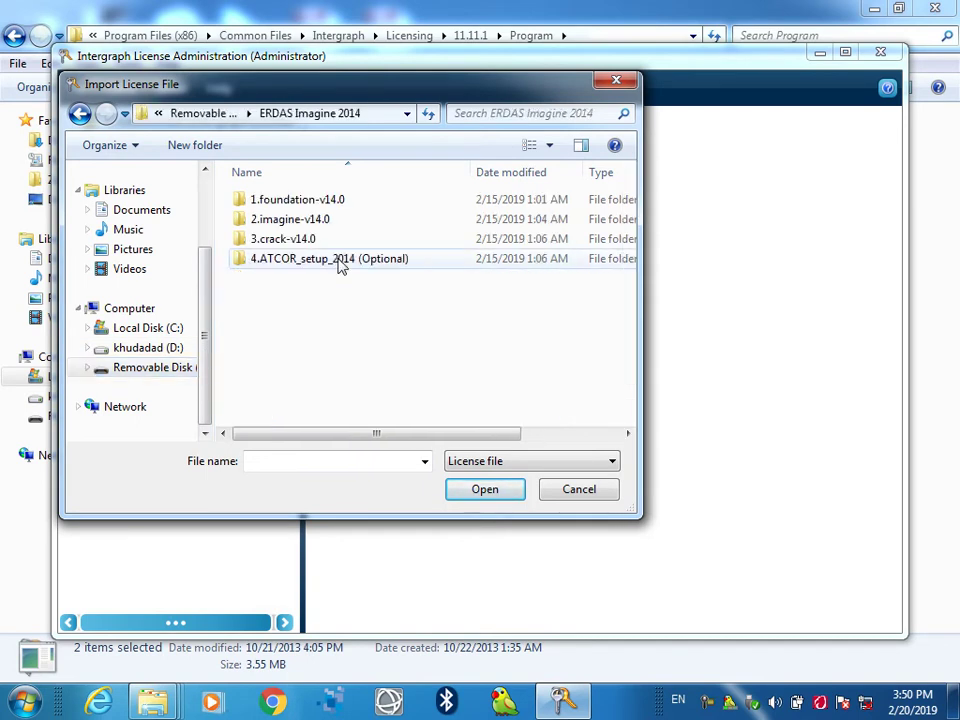
double_click(305, 242)
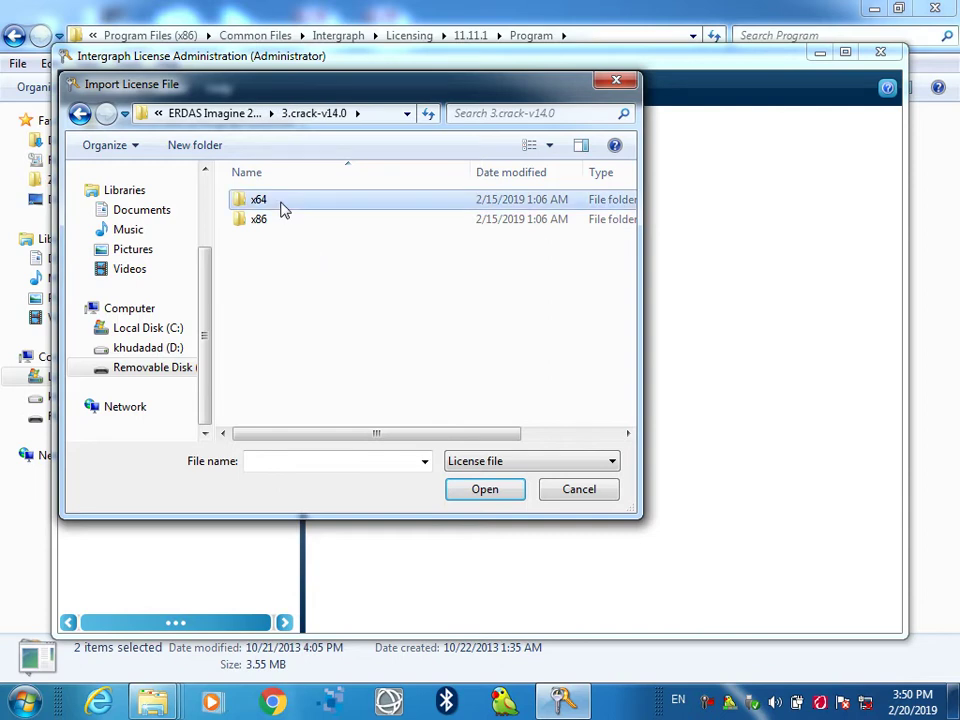
double_click(282, 207)
left_click(283, 242)
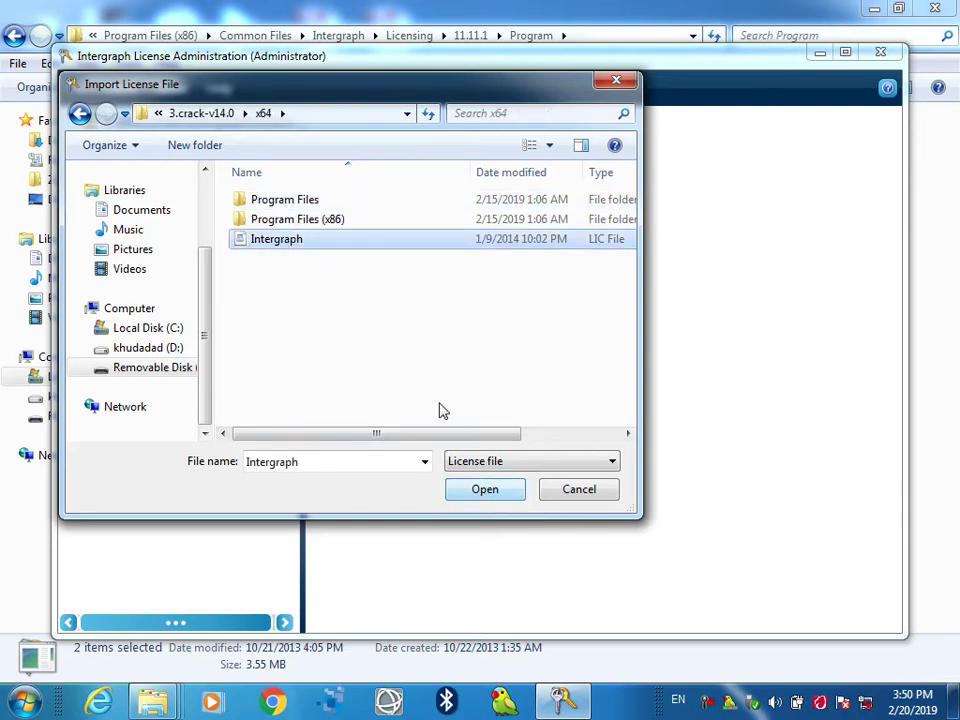
left_click(485, 490)
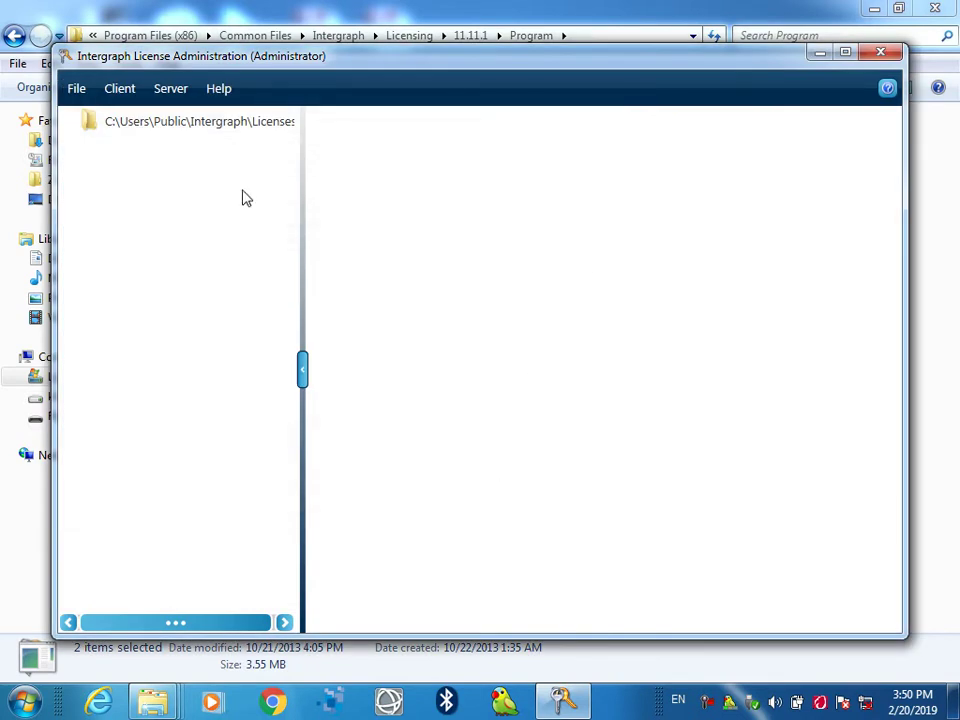
Exit Intergraph License Administration and launch ERDAS IMAGINE 2014 in a maximized window
left_click(74, 89)
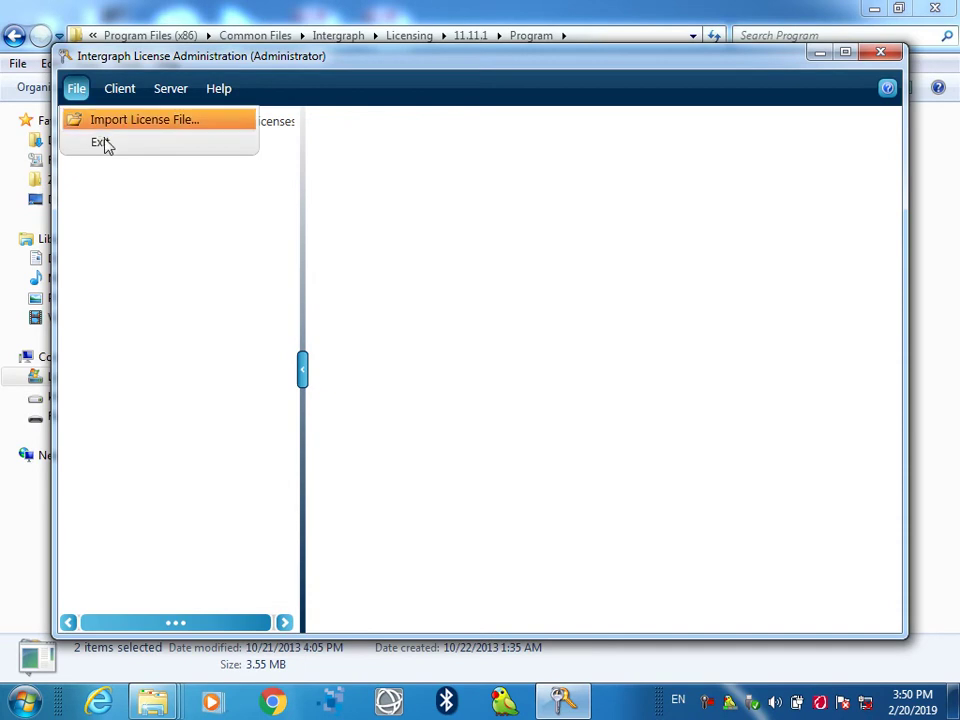
left_click(100, 143)
left_click(24, 702)
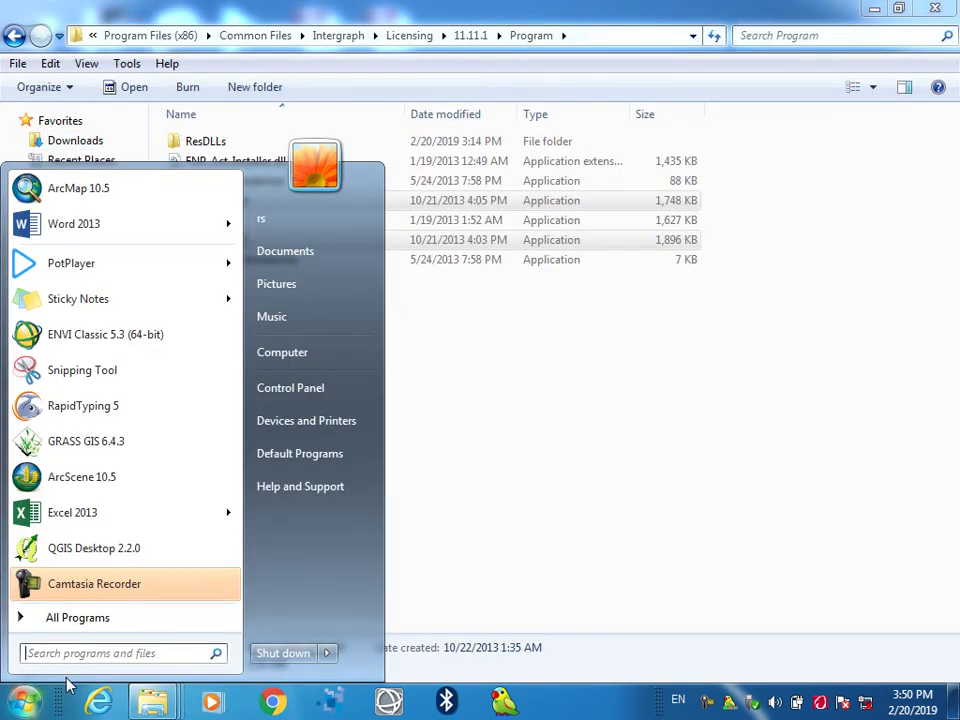
type("er")
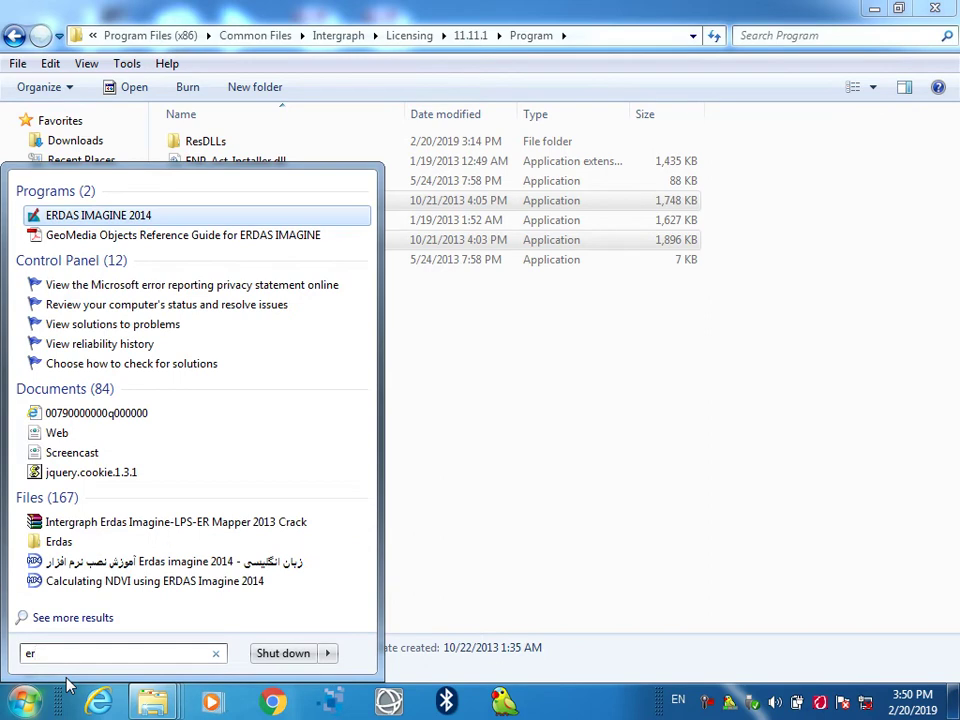
left_click(133, 214)
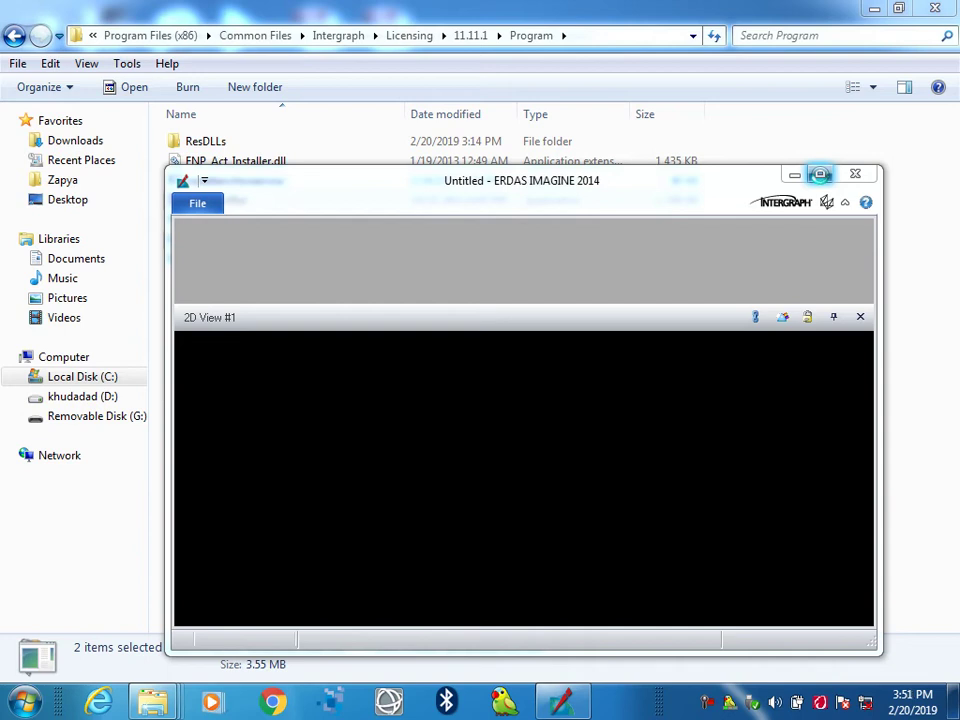
left_click(820, 175)
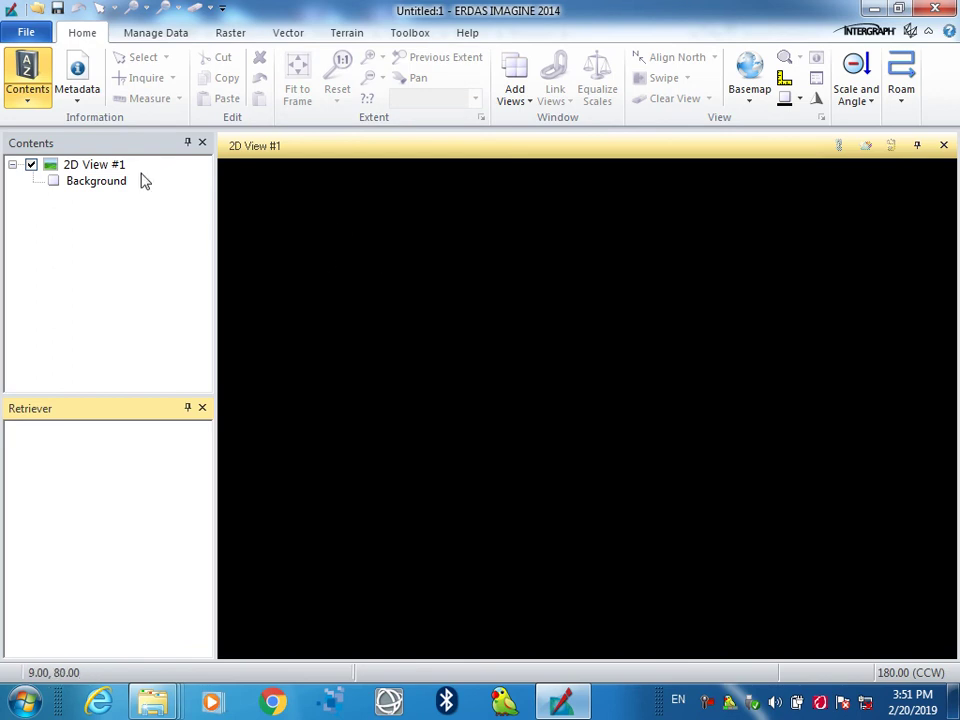
left_click(36, 33)
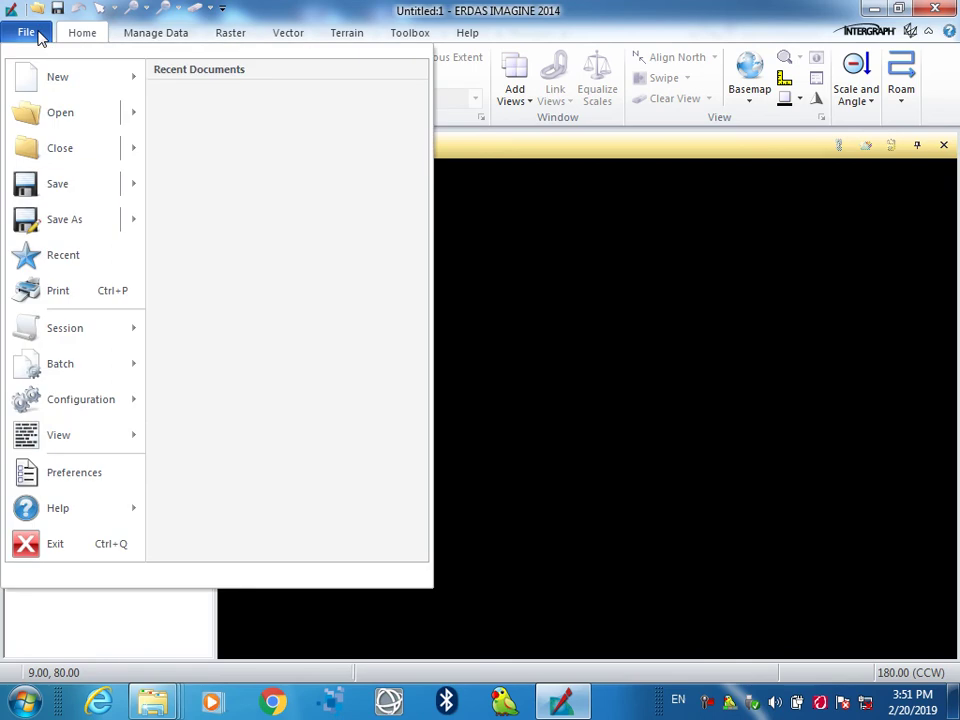
mouse_move(85, 88)
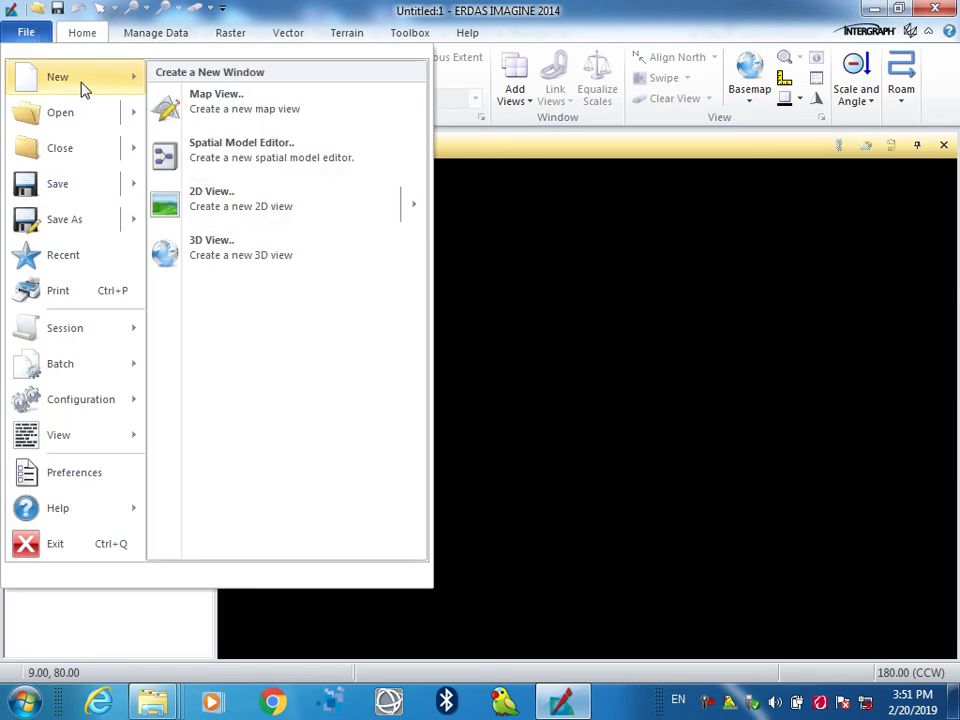
mouse_move(62, 115)
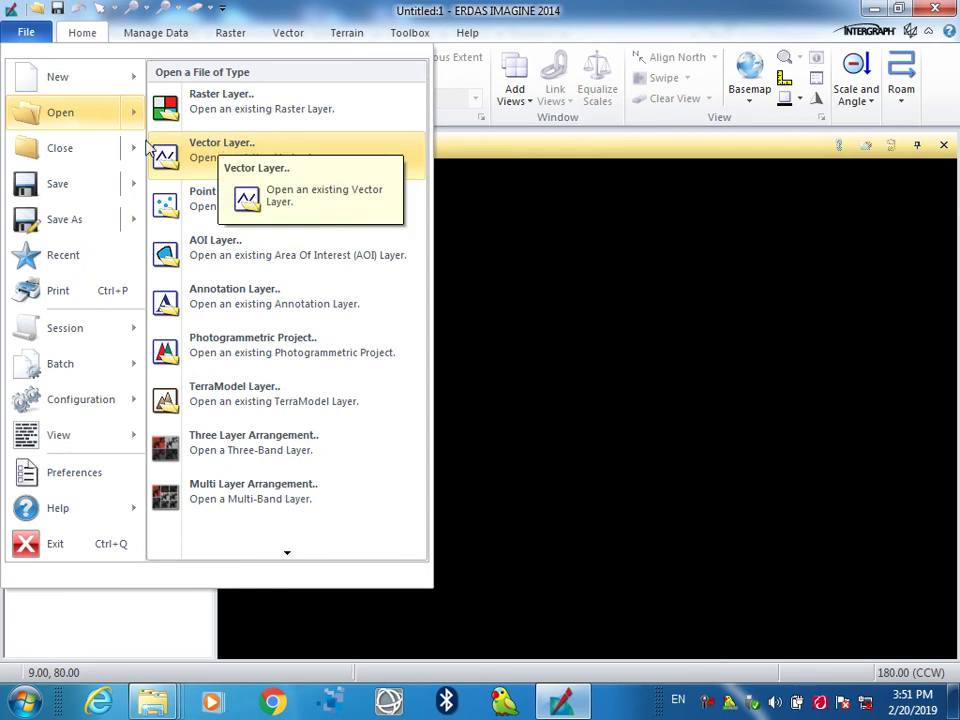
left_click(19, 38)
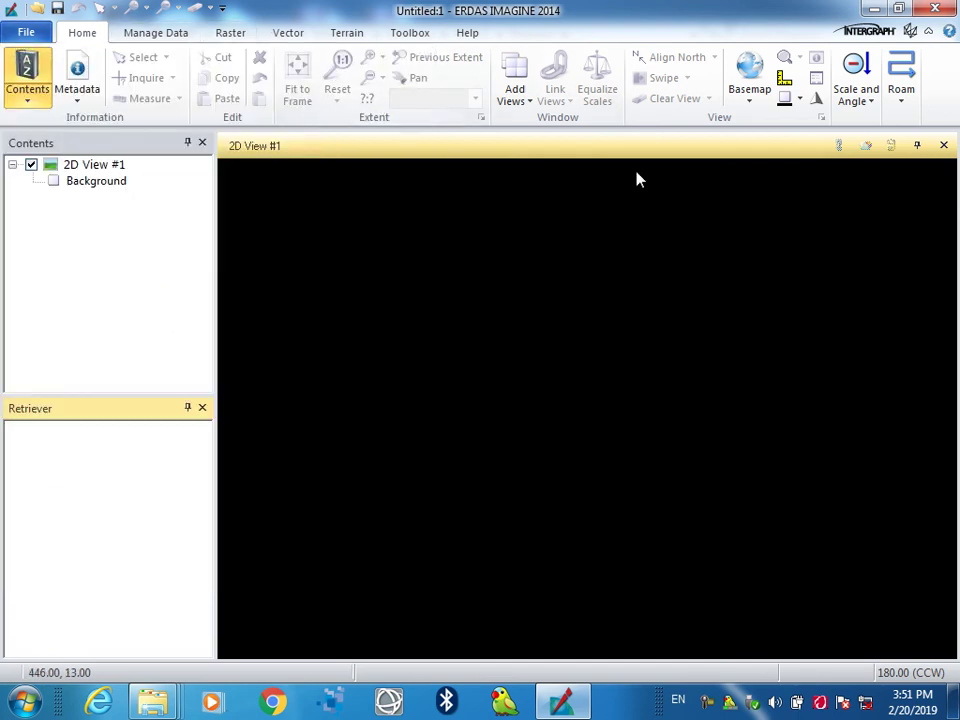
left_click(710, 703)
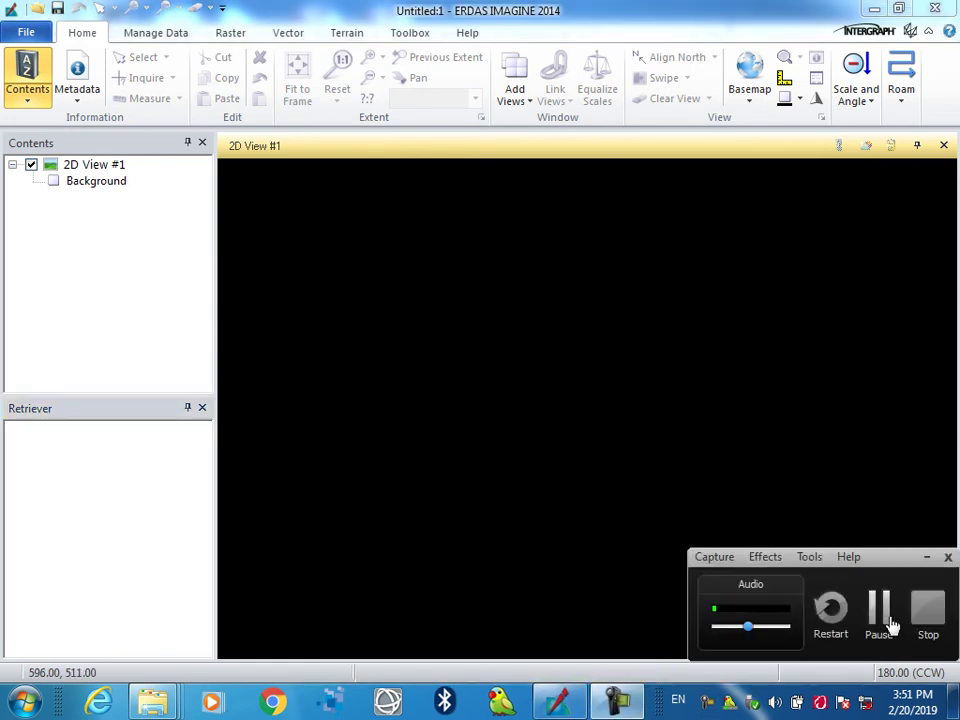